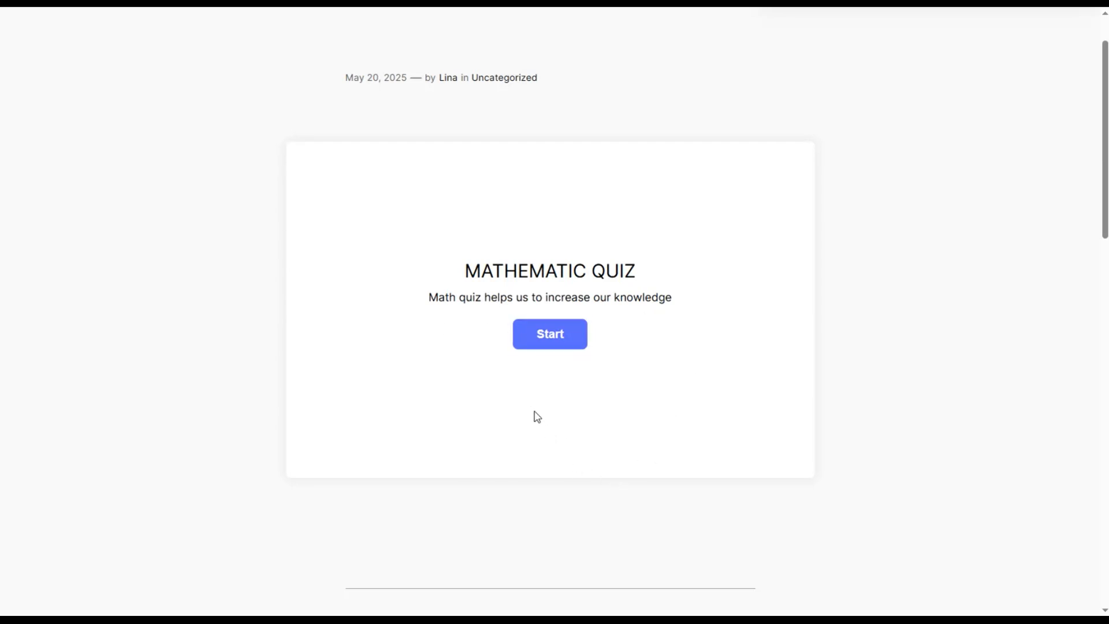
- Start the Mathematic Quiz and view the hint for the first question
{"action": "left_click", "coordinate": [544, 327]}
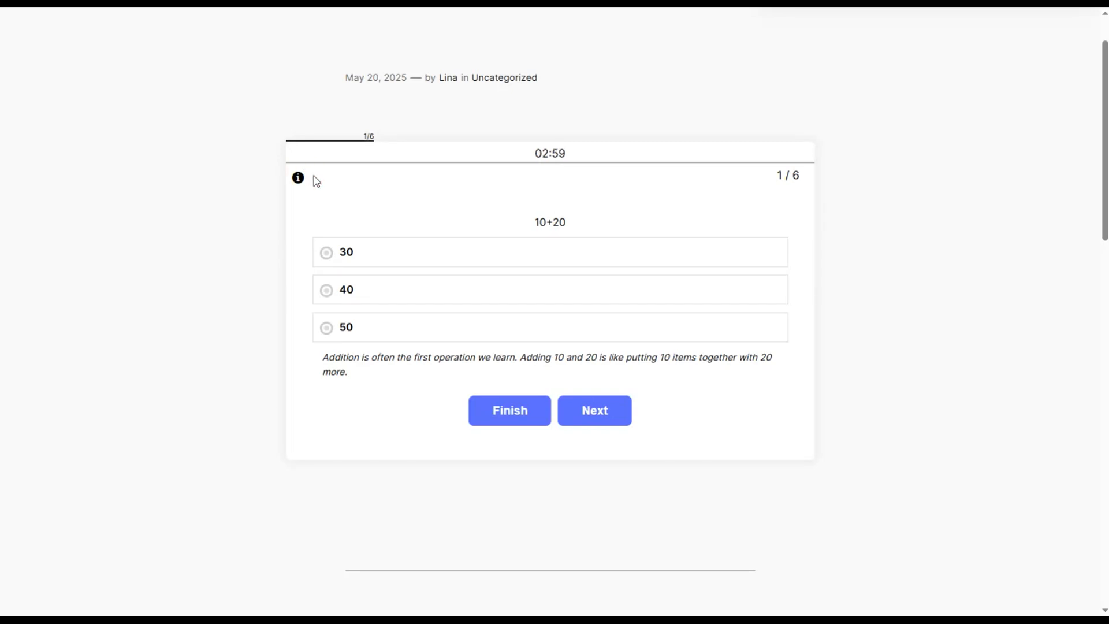
{"action": "left_click", "coordinate": [299, 178]}
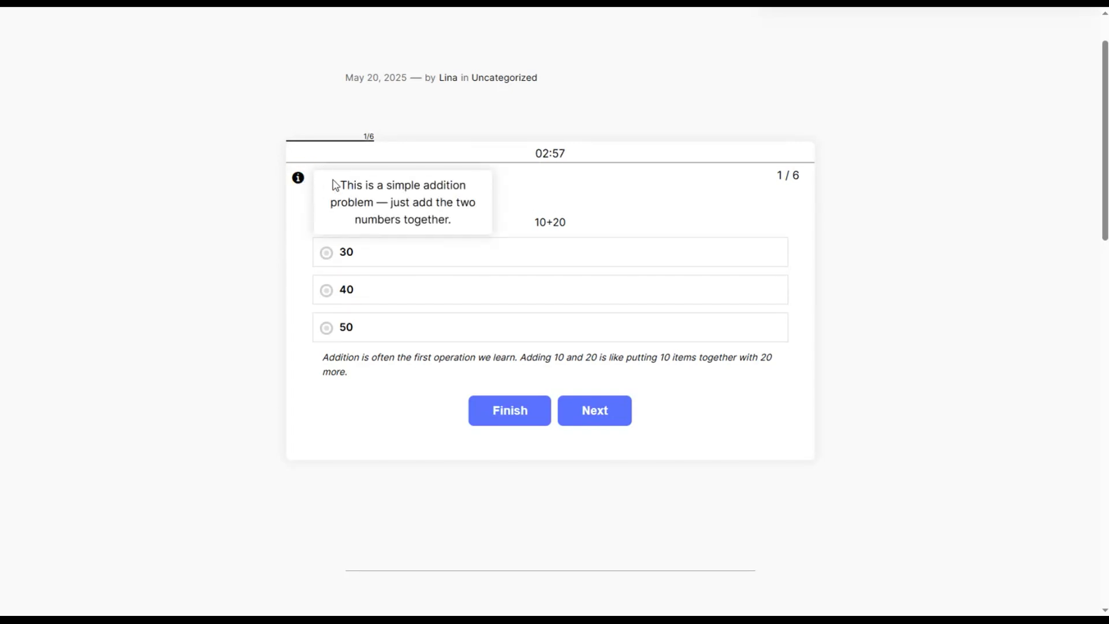
{"action": "left_click", "coordinate": [621, 228]}
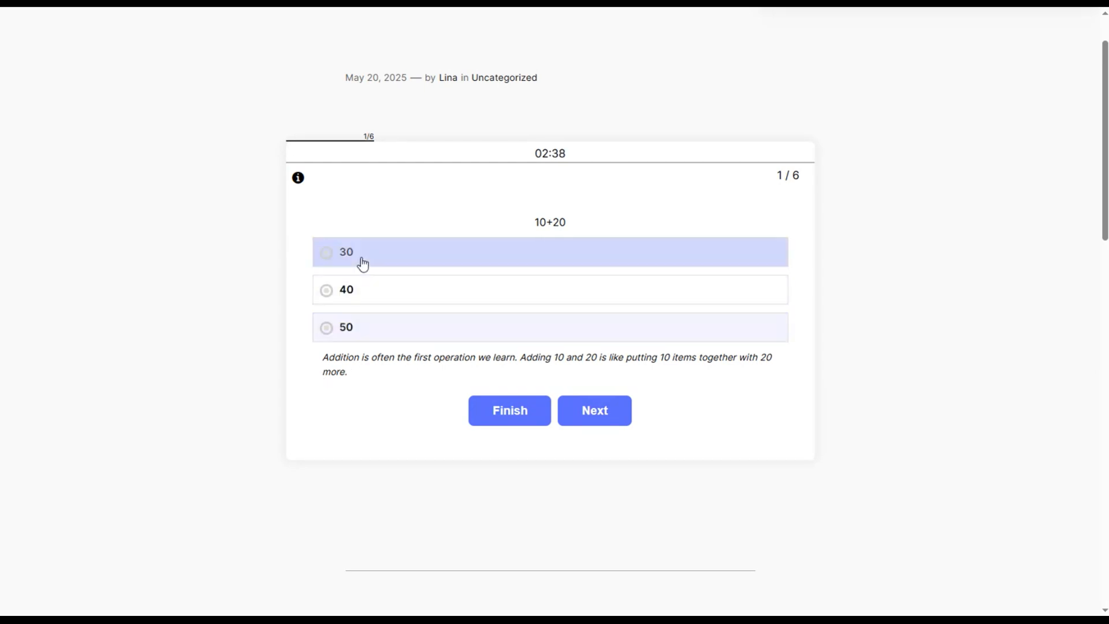
- Answer the question 10+20 with 30 and examine the feedback below it
{"action": "left_click", "coordinate": [360, 260]}
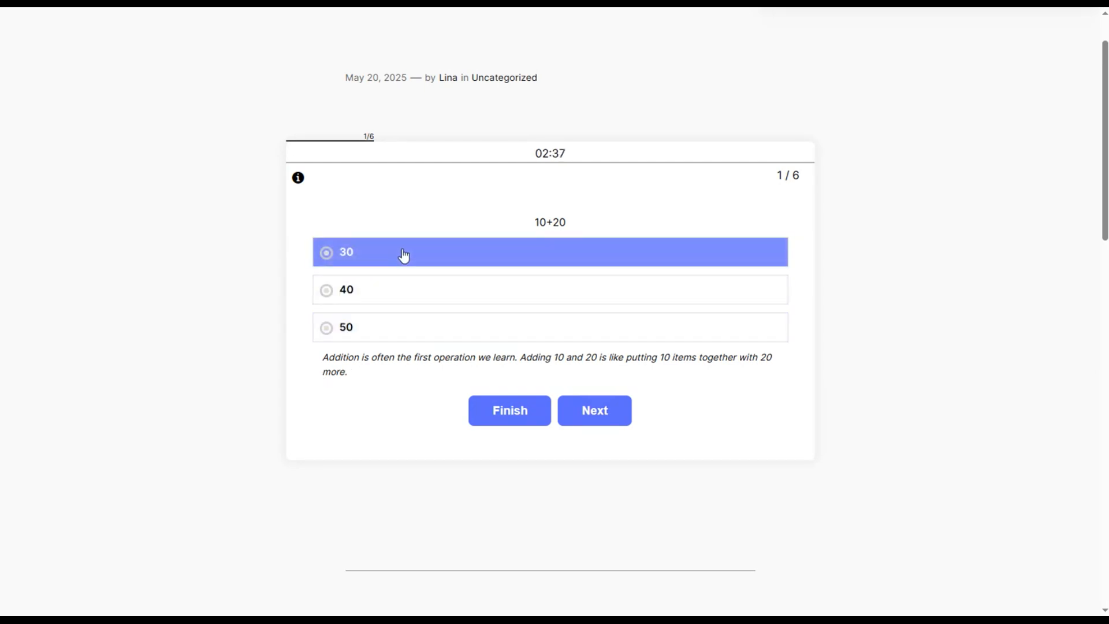
{"action": "left_click", "coordinate": [375, 258]}
{"action": "left_click_drag", "start_coordinate": [312, 449], "coordinate": [506, 456]}
{"action": "left_click", "coordinate": [338, 466]}
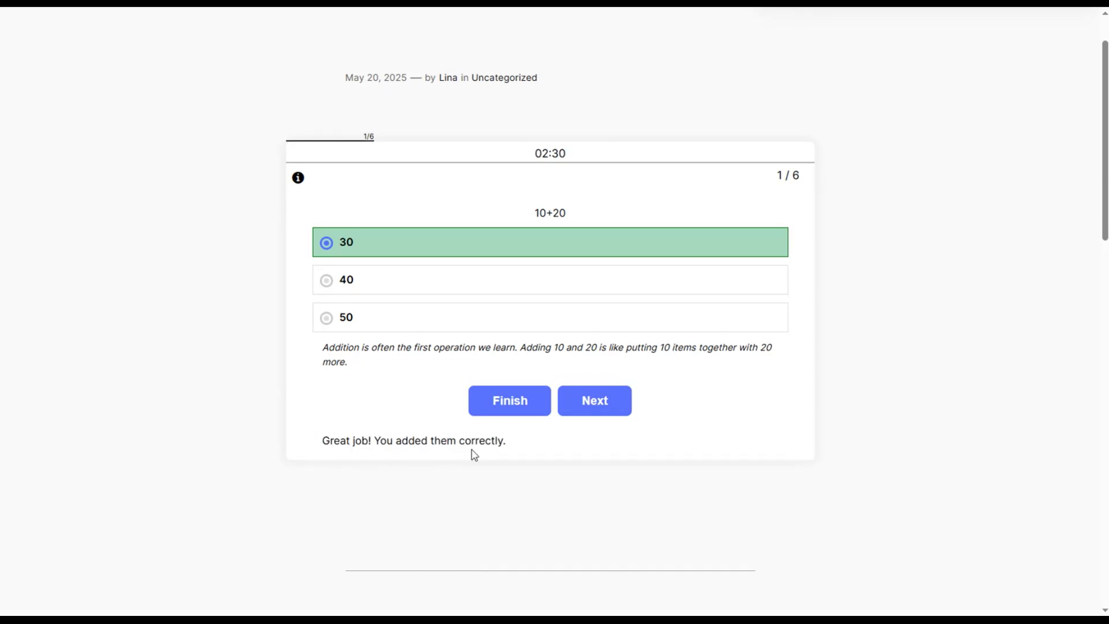
- Advance to the question 5*40, answer it with 200 and check the answer
{"action": "left_click", "coordinate": [597, 409]}
{"action": "left_click", "coordinate": [597, 409]}
{"action": "left_click", "coordinate": [659, 311]}
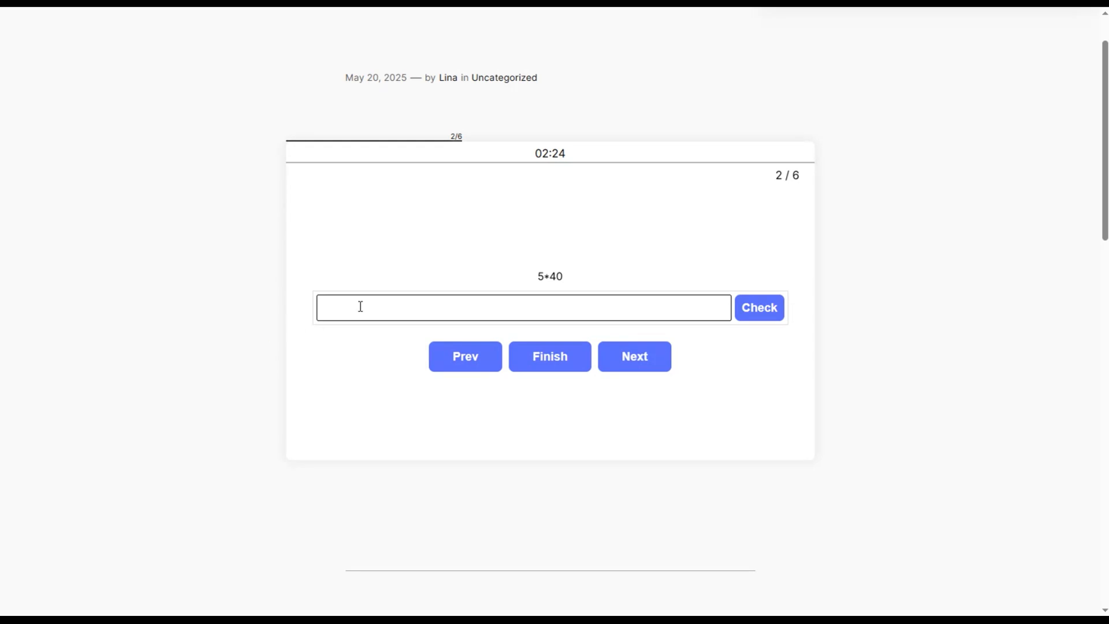
{"action": "type", "text": "200"}
{"action": "left_click", "coordinate": [747, 307]}
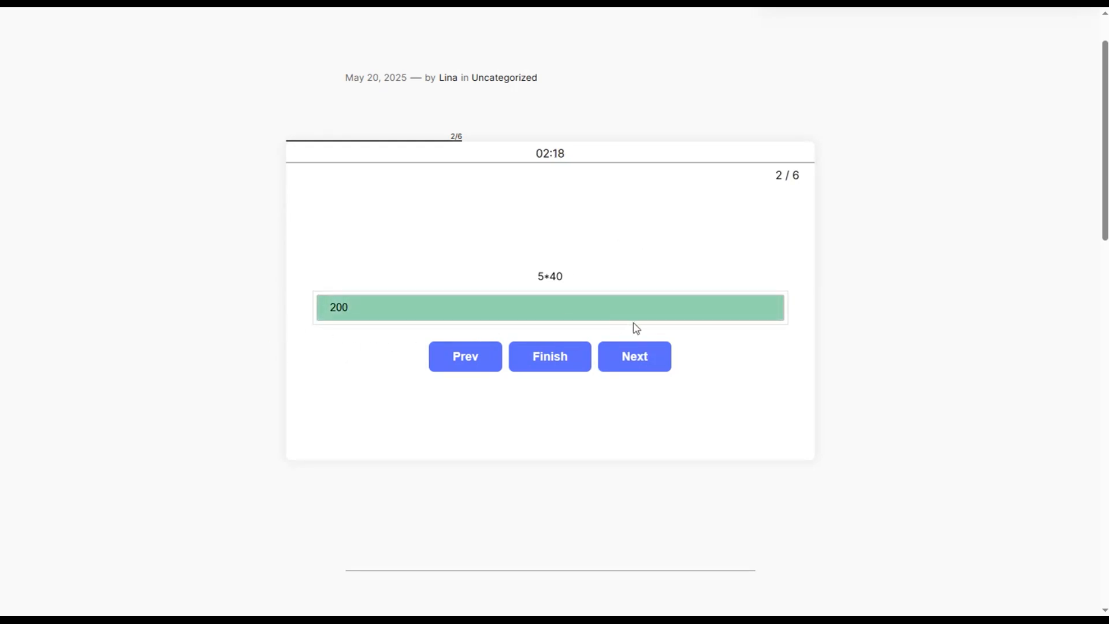
- Advance to the question (150 ÷ 3) + 25 and choose 75 as the answer
{"action": "left_click", "coordinate": [635, 350]}
{"action": "left_click", "coordinate": [425, 297]}
{"action": "left_click", "coordinate": [373, 383]}
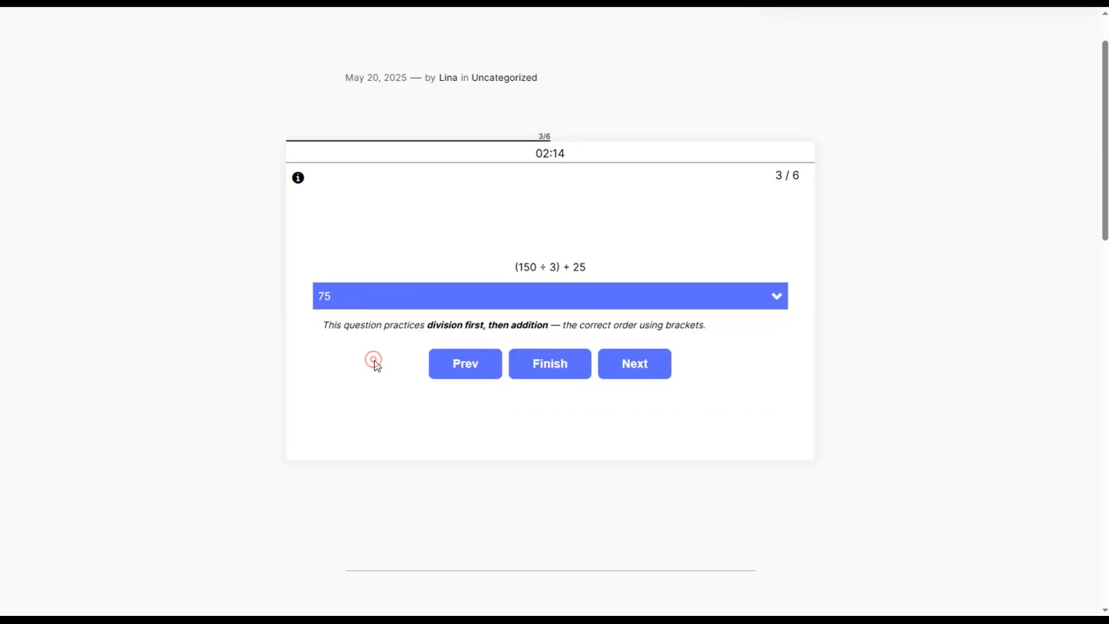
- Answer the question 200 ÷ (10 + 10) with 10 and the question (80 – 20) × 2 with 140
{"action": "left_click", "coordinate": [659, 358]}
{"action": "left_click", "coordinate": [411, 294]}
{"action": "left_click", "coordinate": [614, 388]}
{"action": "left_click", "coordinate": [472, 327]}
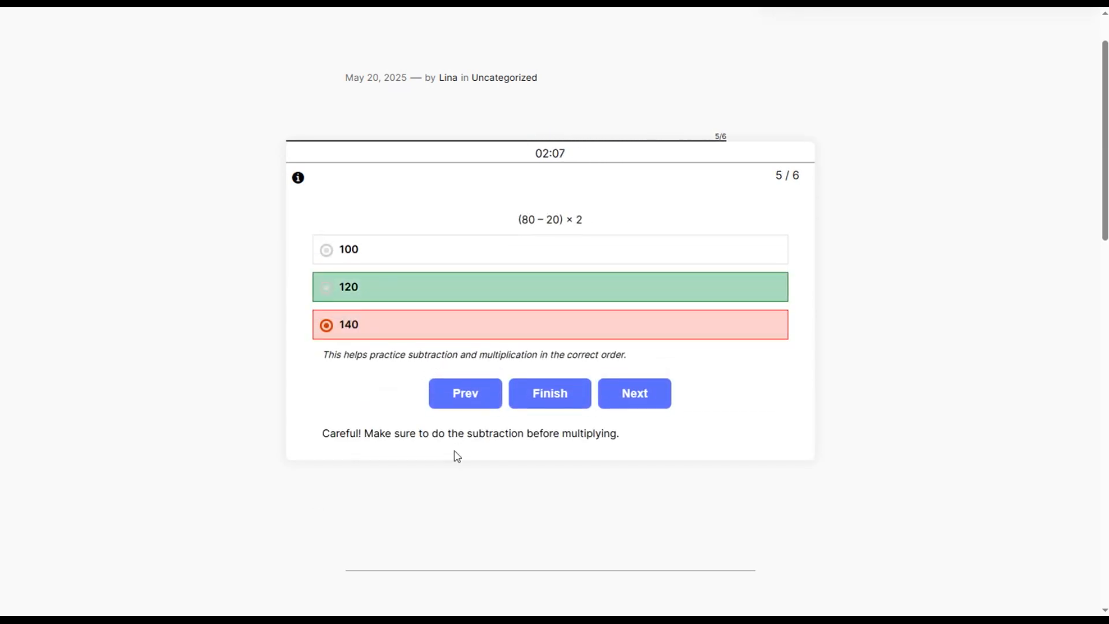
- Answer the sixth and last question and finish the quiz to get the results
{"action": "left_click", "coordinate": [649, 397]}
{"action": "left_click", "coordinate": [442, 328]}
{"action": "left_click", "coordinate": [592, 399]}
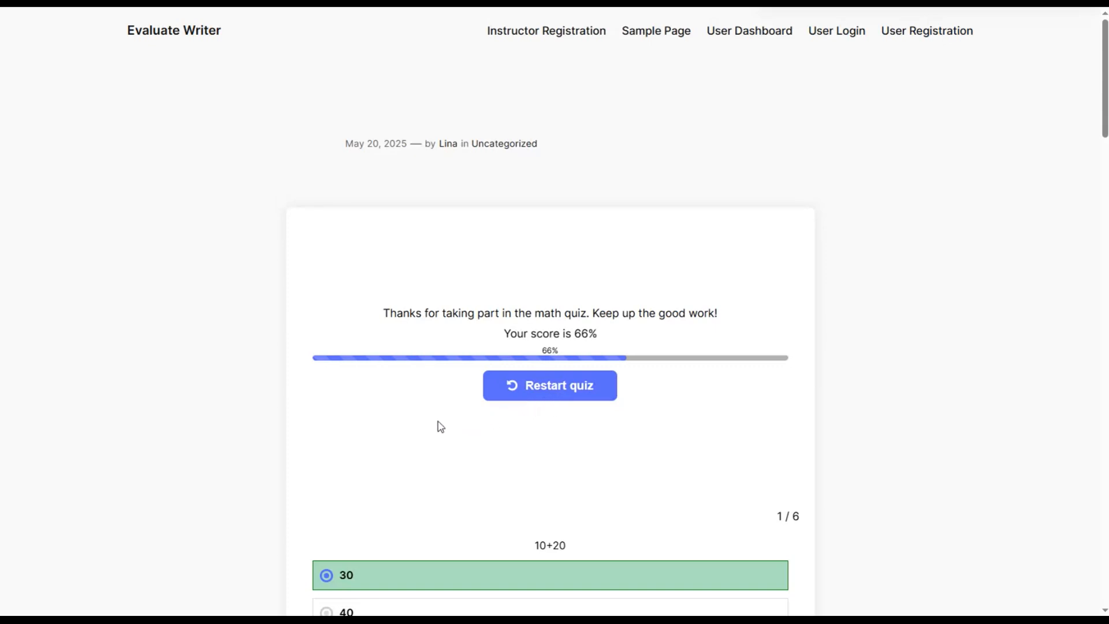
- Review the quiz results, examining the marked answers and explanations for each question
{"action": "scroll", "coordinate": [441, 426], "scroll_direction": "down", "scroll_amount": 3}
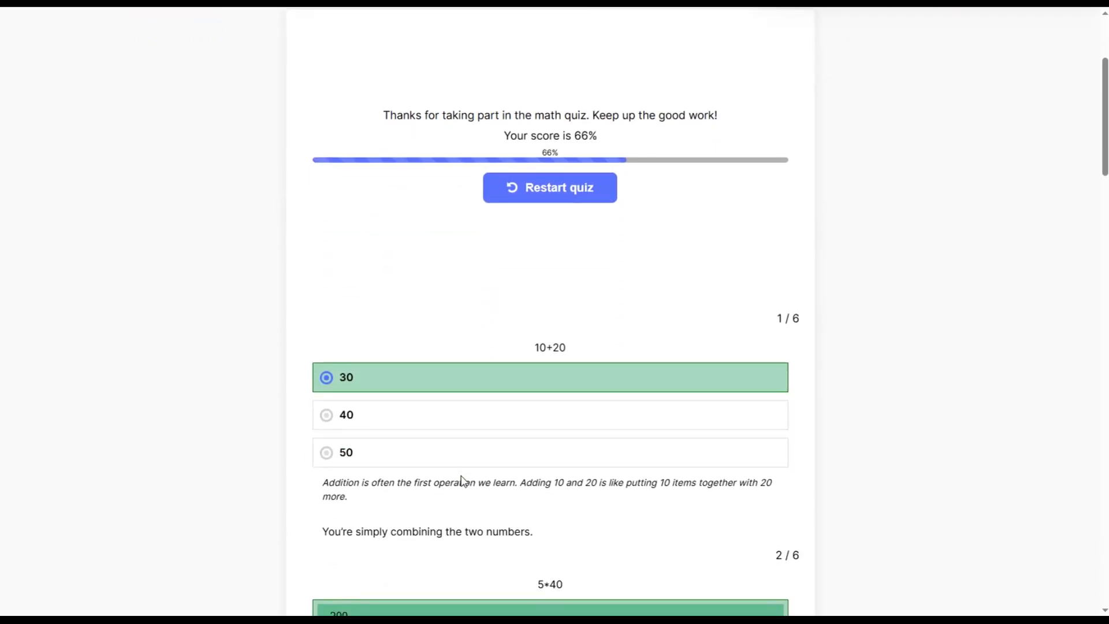
{"action": "scroll", "coordinate": [448, 465], "scroll_direction": "down", "scroll_amount": 2}
{"action": "scroll", "coordinate": [447, 411], "scroll_direction": "down", "scroll_amount": 1}
{"action": "scroll", "coordinate": [457, 408], "scroll_direction": "down", "scroll_amount": 5}
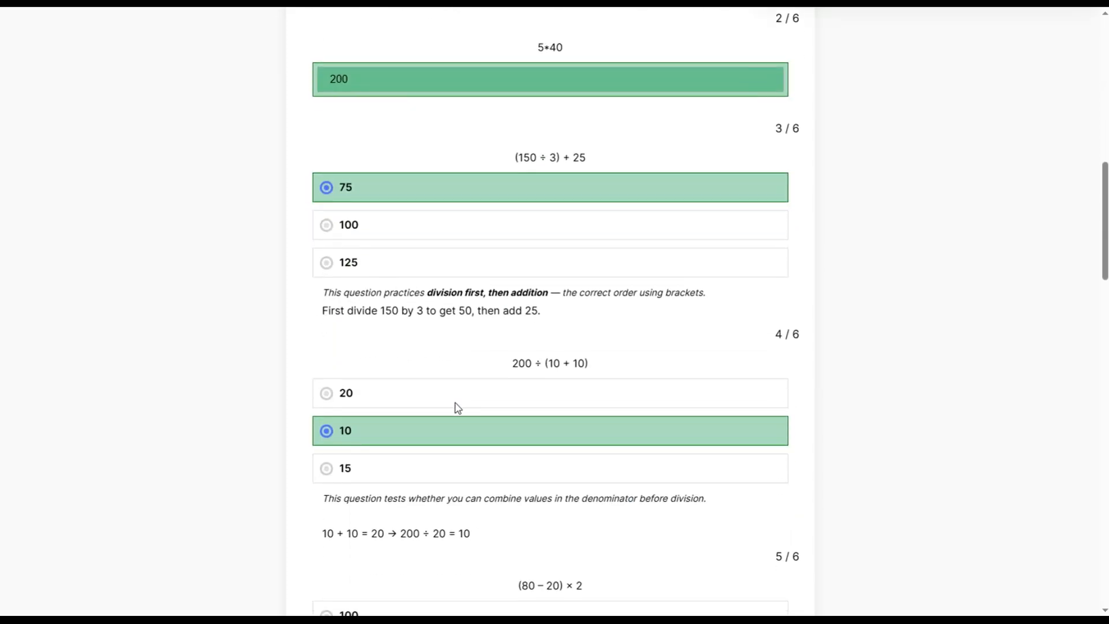
{"action": "scroll", "coordinate": [457, 408], "scroll_direction": "down", "scroll_amount": 1}
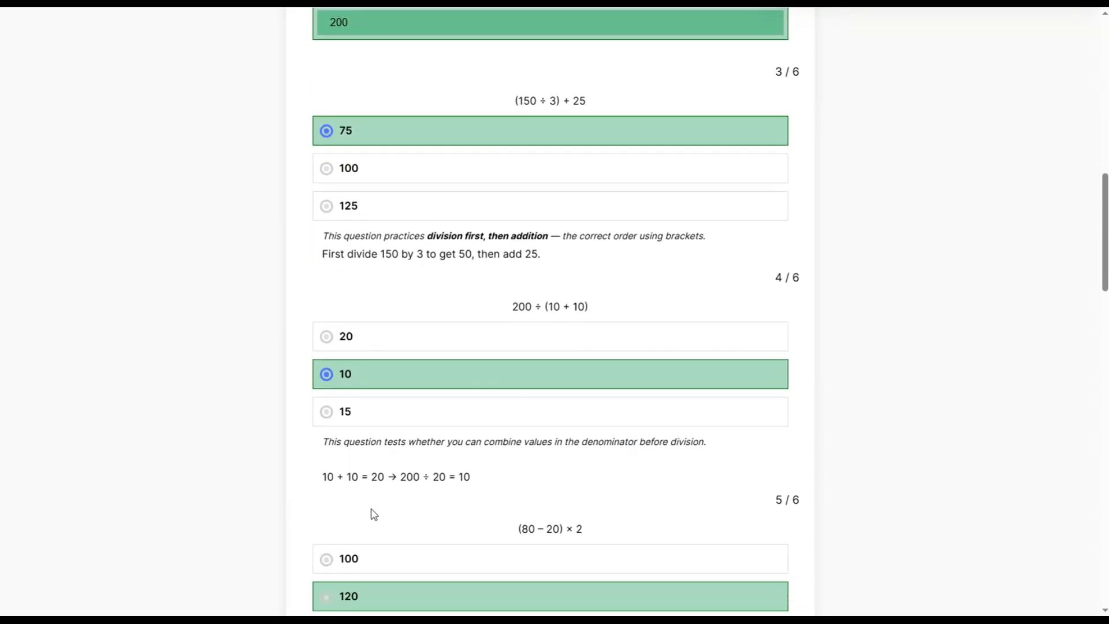
{"action": "scroll", "coordinate": [357, 485], "scroll_direction": "down", "scroll_amount": 1}
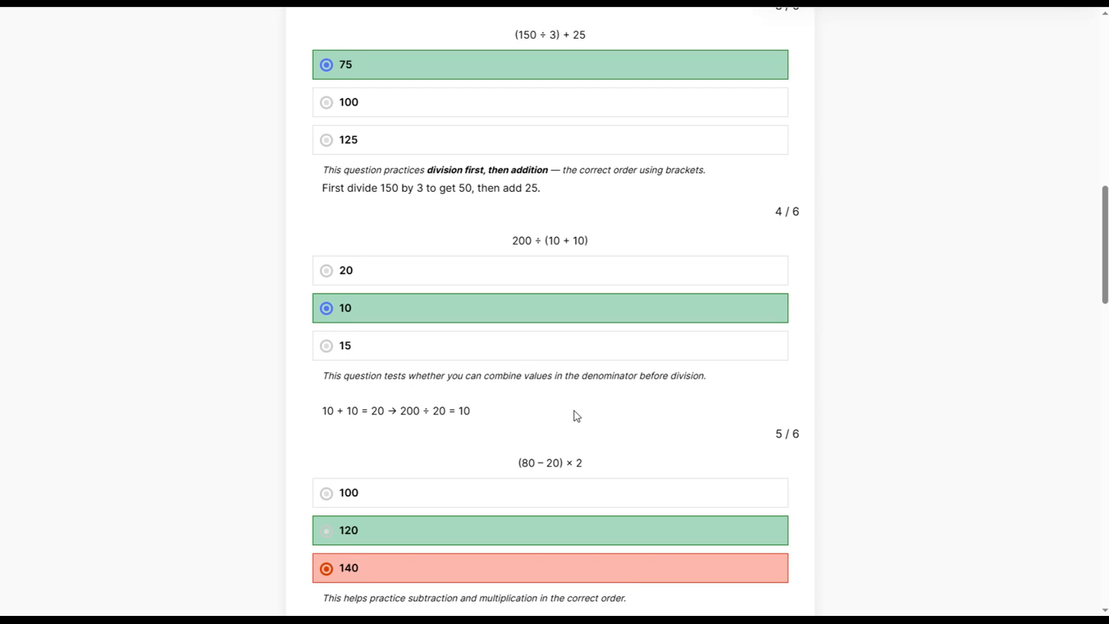
{"action": "scroll", "coordinate": [576, 416], "scroll_direction": "up", "scroll_amount": 1}
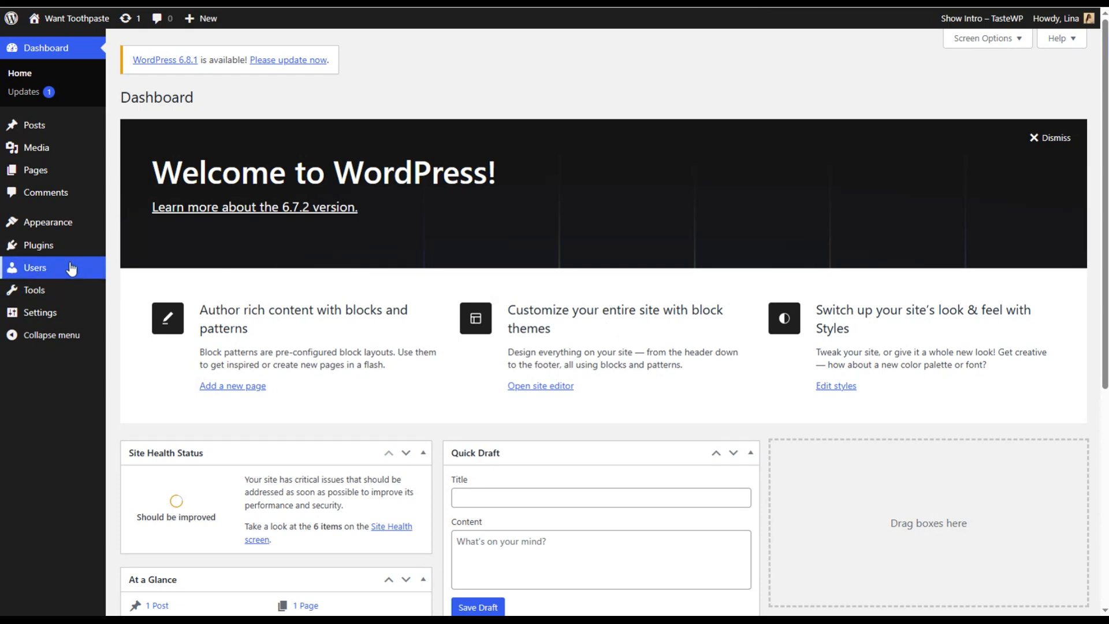
- Search the WordPress plugin directory for "quiz maker", then install and activate the Quiz Maker plugin by Ays Pro
{"action": "left_click", "coordinate": [38, 247]}
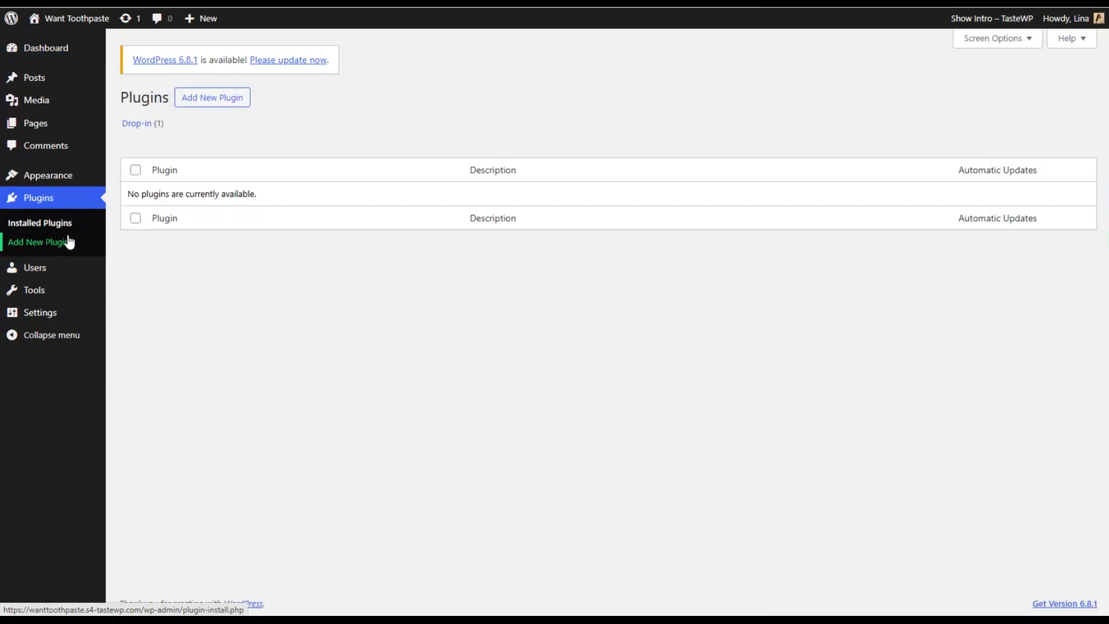
{"action": "left_click", "coordinate": [214, 98]}
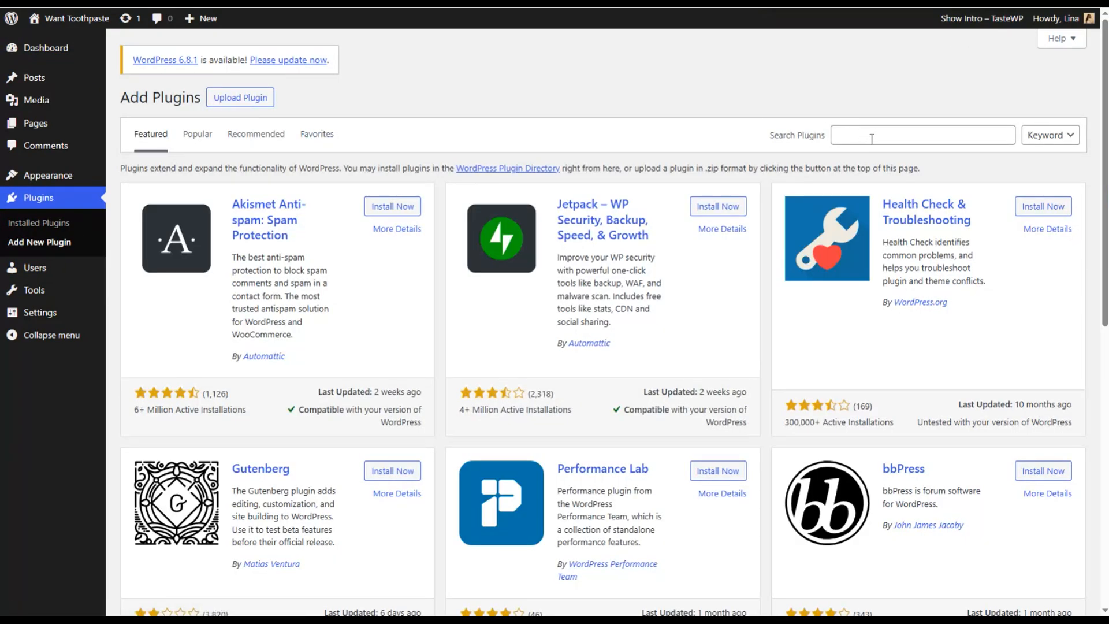
{"action": "left_click", "coordinate": [872, 137]}
{"action": "type", "text": "quiz maker"}
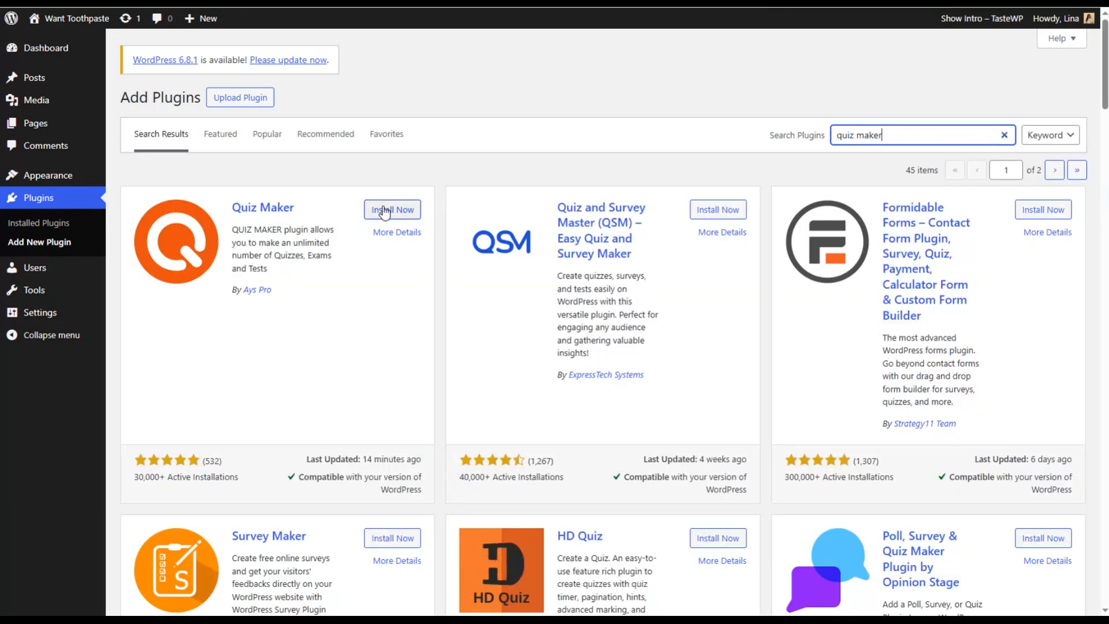
{"action": "left_click", "coordinate": [386, 211]}
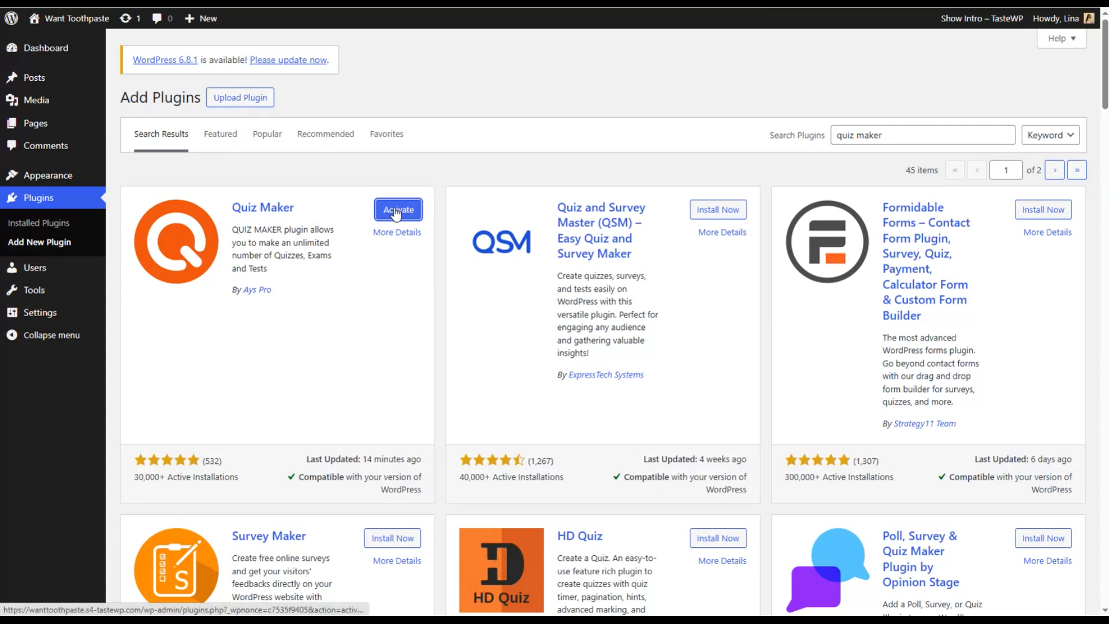
{"action": "left_click", "coordinate": [395, 211]}
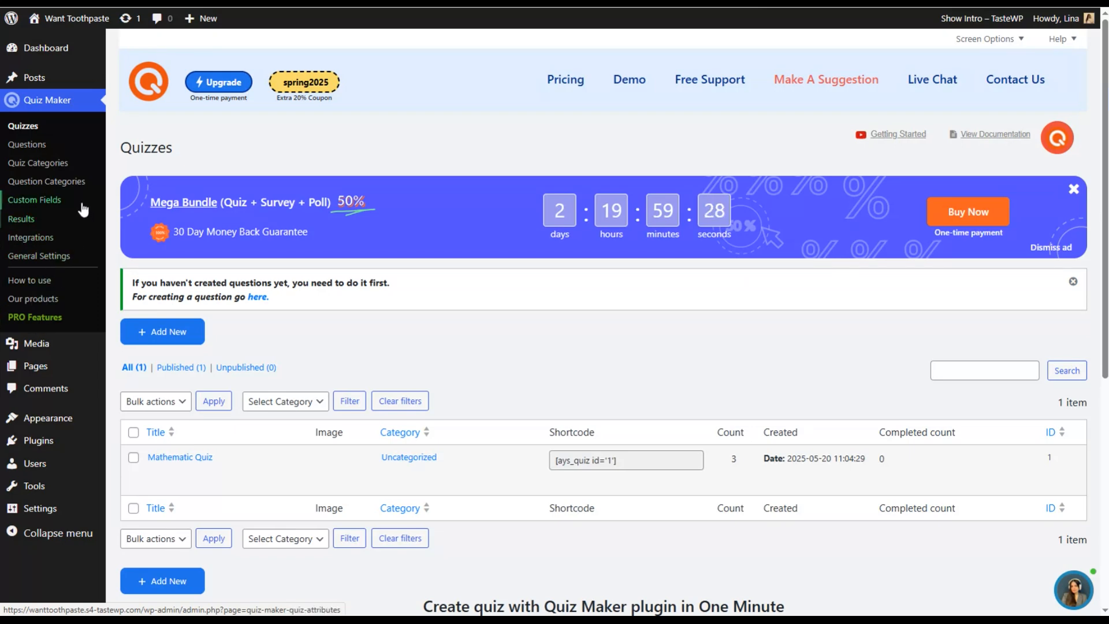
- Create a new Quiz Maker question with the text "I wanted an orange car, but they only had ..."
{"action": "left_click", "coordinate": [36, 148]}
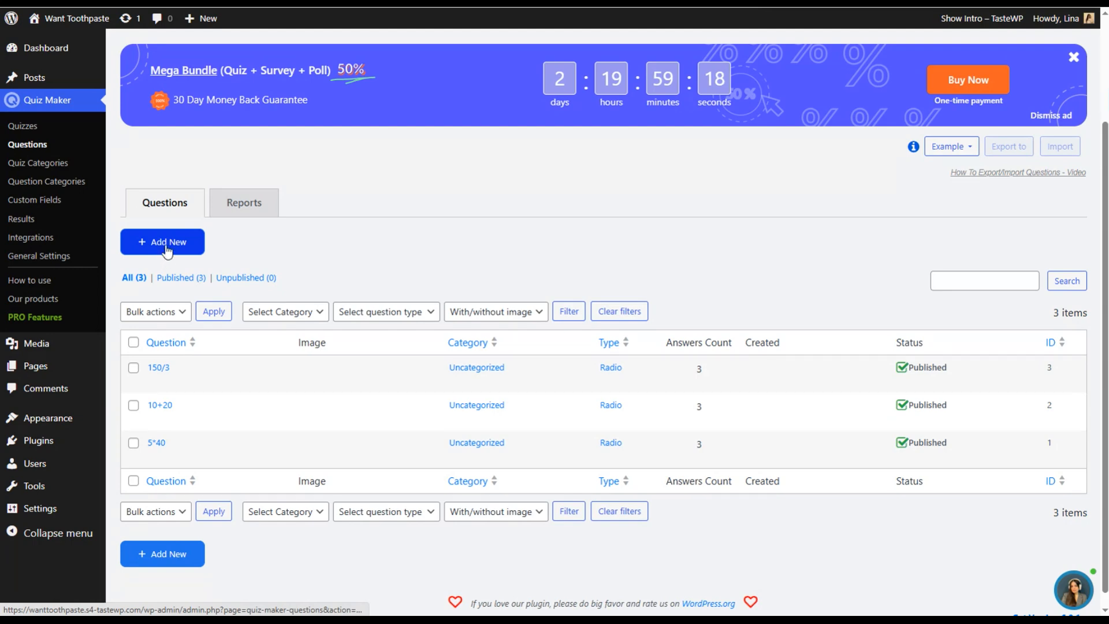
{"action": "left_click", "coordinate": [166, 245]}
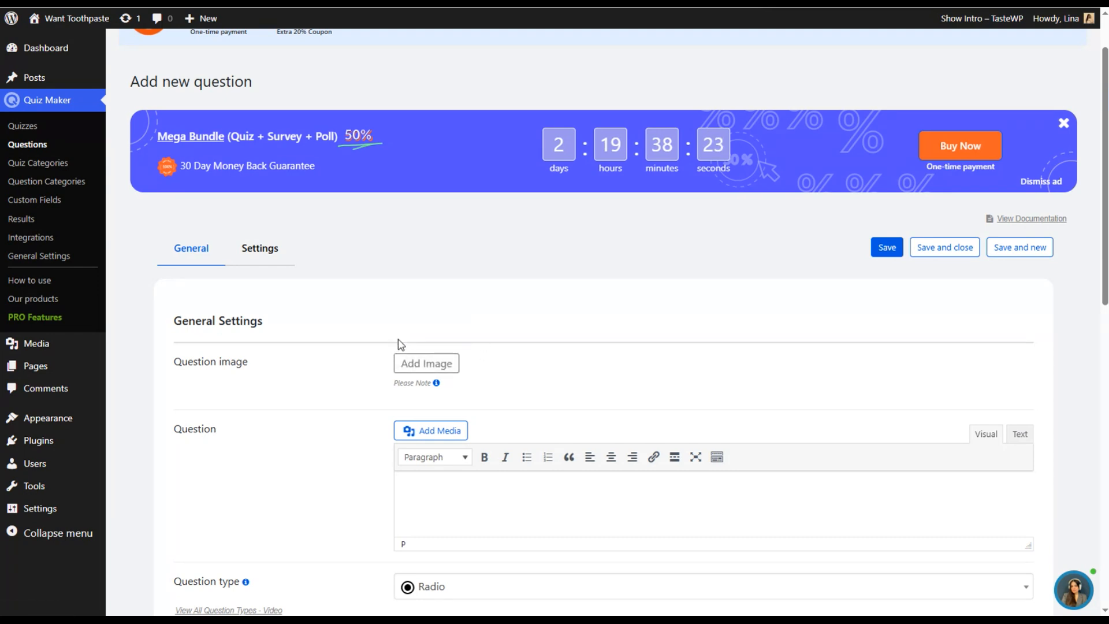
{"action": "scroll", "coordinate": [439, 344], "scroll_direction": "down", "scroll_amount": 2}
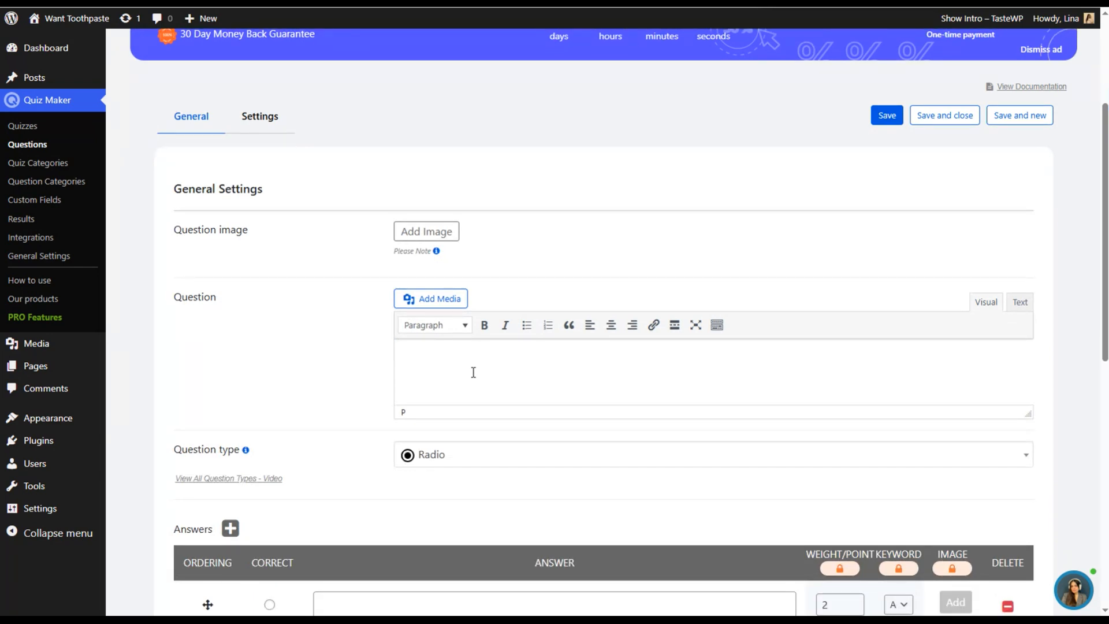
{"action": "type", "text": "I wanted an orange car, but they only had ..."}
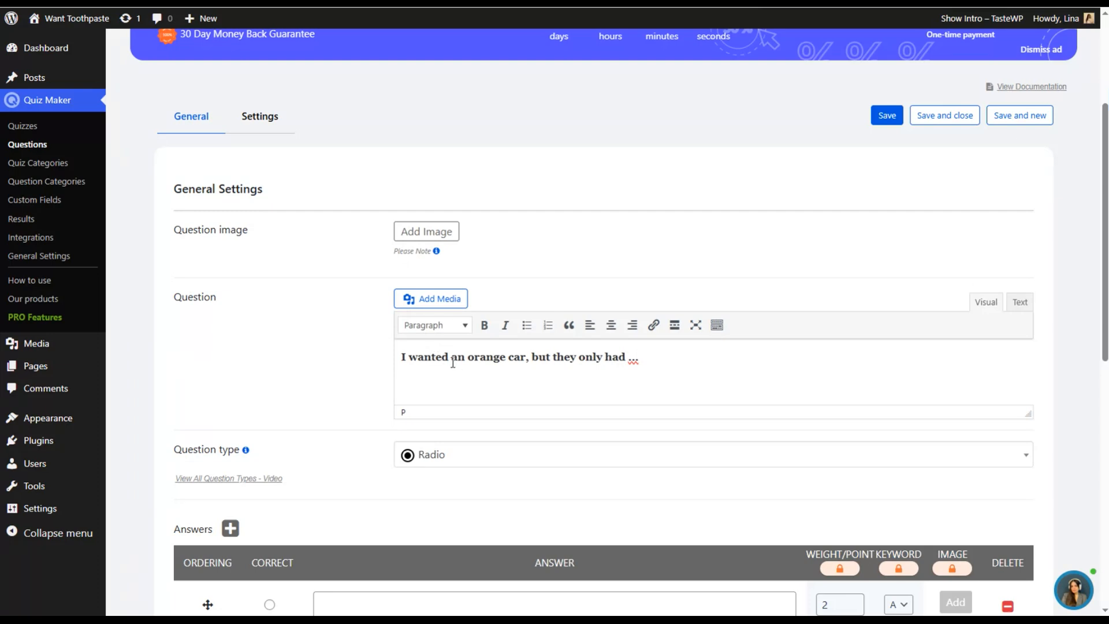
- Look through the available question types without changing the Radio type
{"action": "scroll", "coordinate": [470, 369], "scroll_direction": "down", "scroll_amount": 1}
{"action": "left_click", "coordinate": [486, 389]}
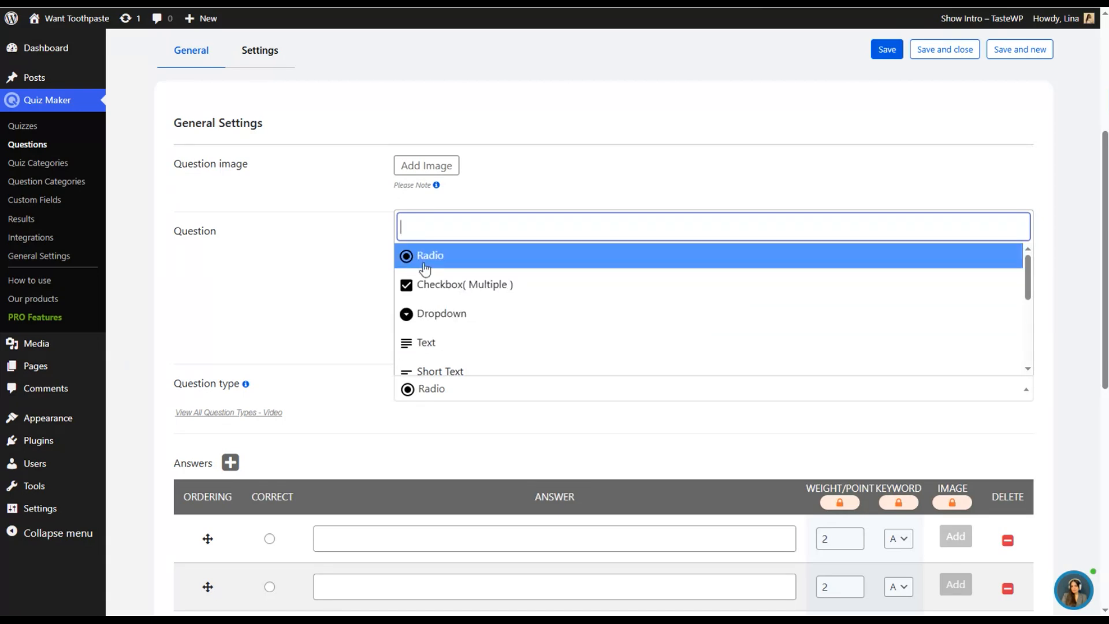
{"action": "scroll", "coordinate": [412, 338], "scroll_direction": "down", "scroll_amount": 1}
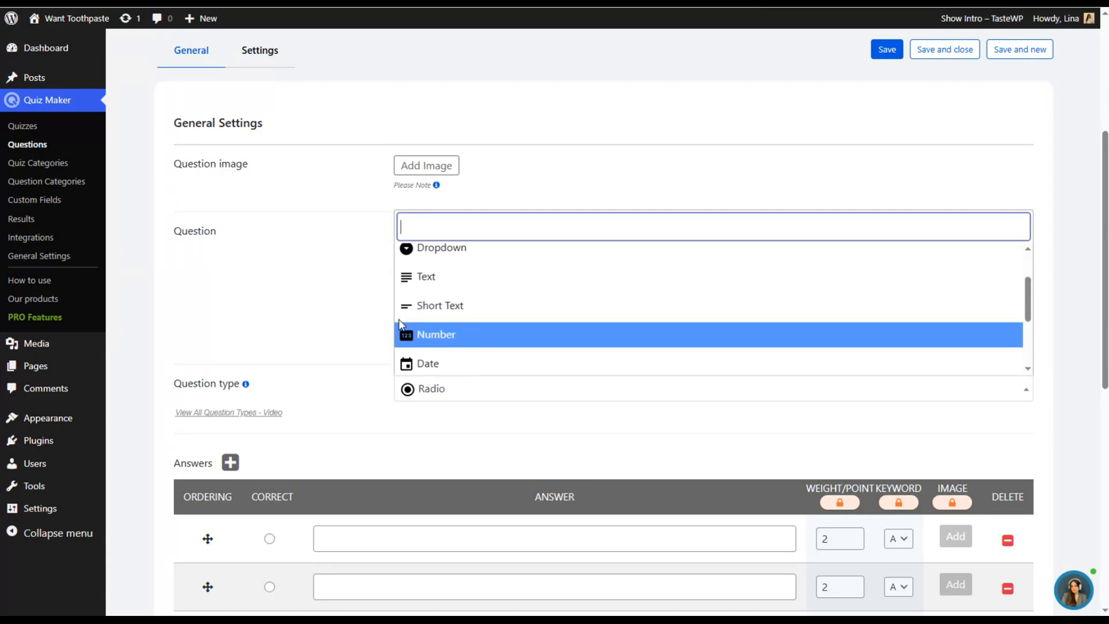
{"action": "left_click", "coordinate": [364, 325]}
- Enter the answers "a one red", "a red" and "a red one", and mark "a red one" as correct
{"action": "scroll", "coordinate": [379, 411], "scroll_direction": "down", "scroll_amount": 1}
{"action": "scroll", "coordinate": [379, 410], "scroll_direction": "down", "scroll_amount": 3}
{"action": "left_click", "coordinate": [368, 342]}
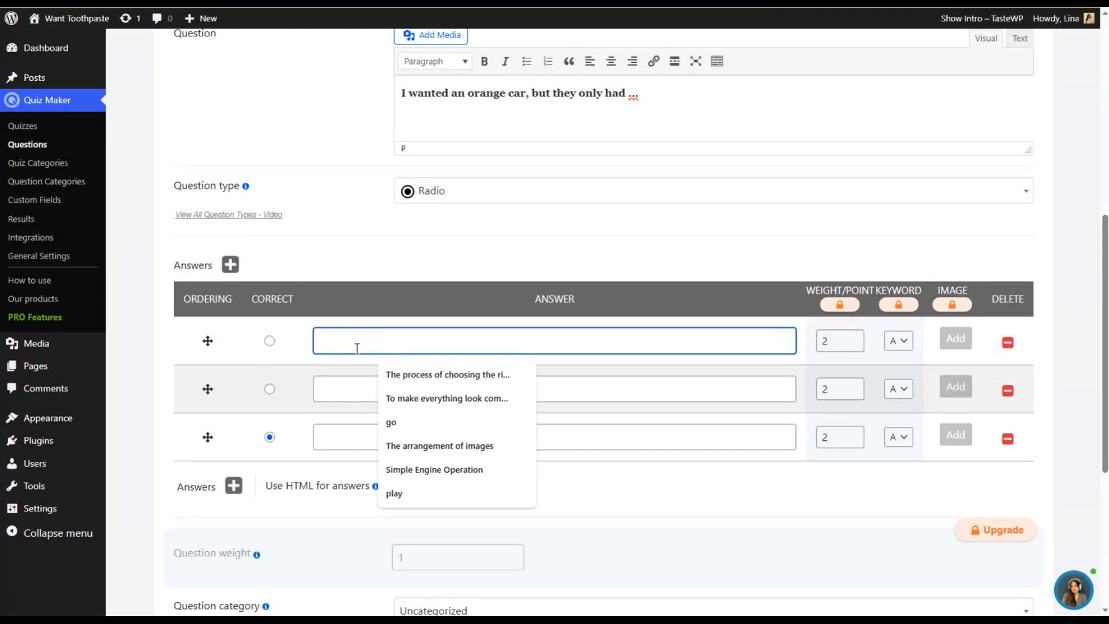
{"action": "type", "text": "a one red"}
{"action": "left_click", "coordinate": [358, 384]}
{"action": "type", "text": "a red"}
{"action": "left_click", "coordinate": [355, 436]}
{"action": "type", "text": "a red"}
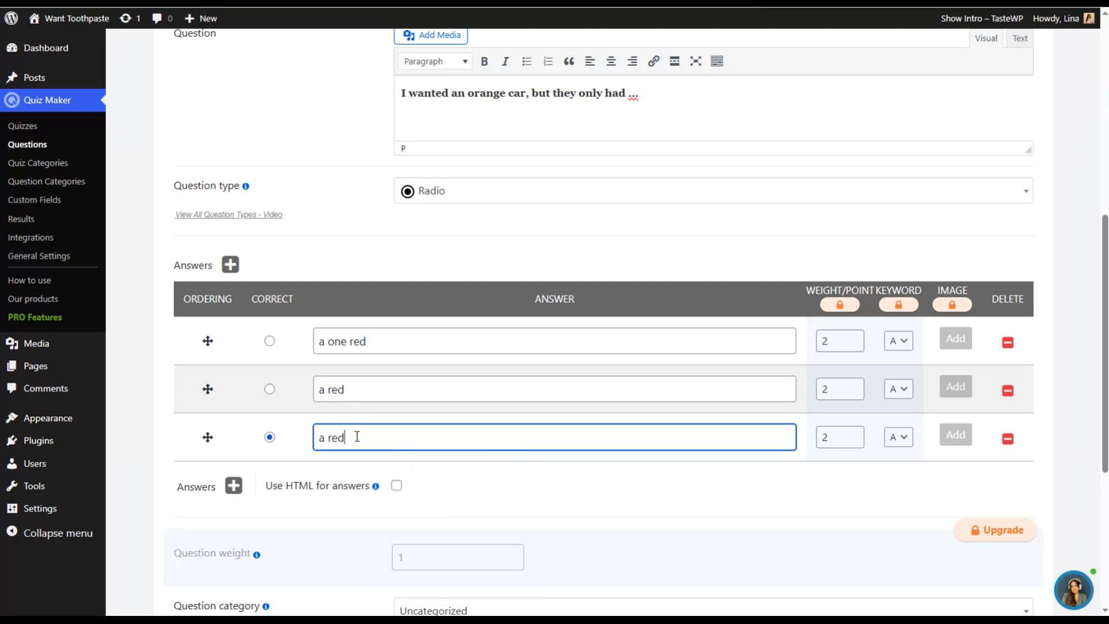
{"action": "left_click", "coordinate": [270, 389]}
{"action": "left_click", "coordinate": [270, 438]}
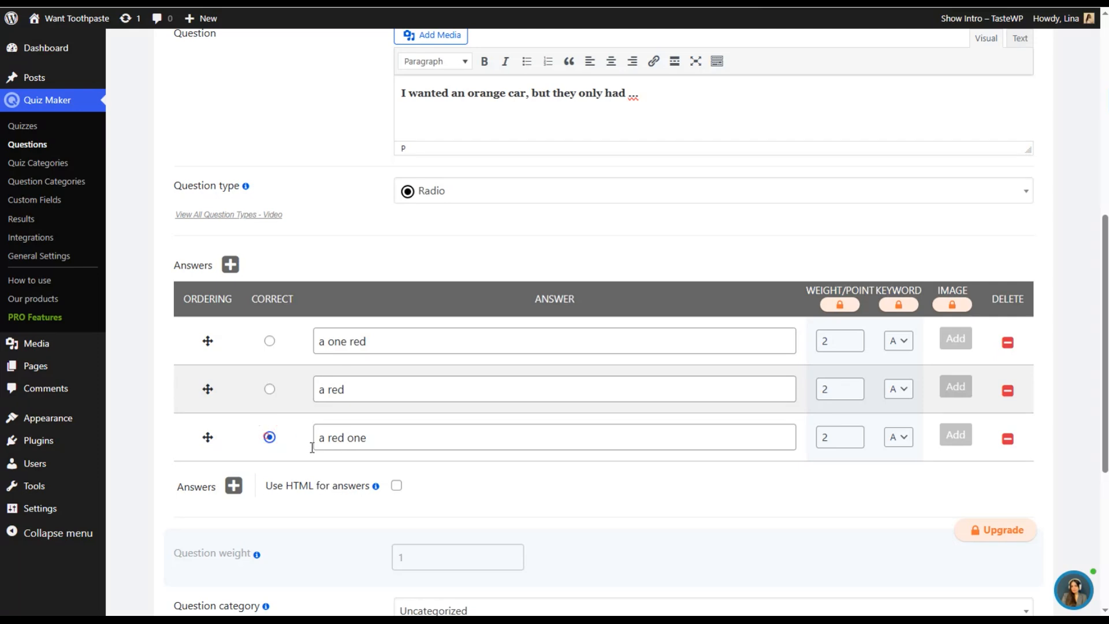
- Add a fourth, empty answer row to the question and delete it again
{"action": "scroll", "coordinate": [333, 477], "scroll_direction": "down", "scroll_amount": 1}
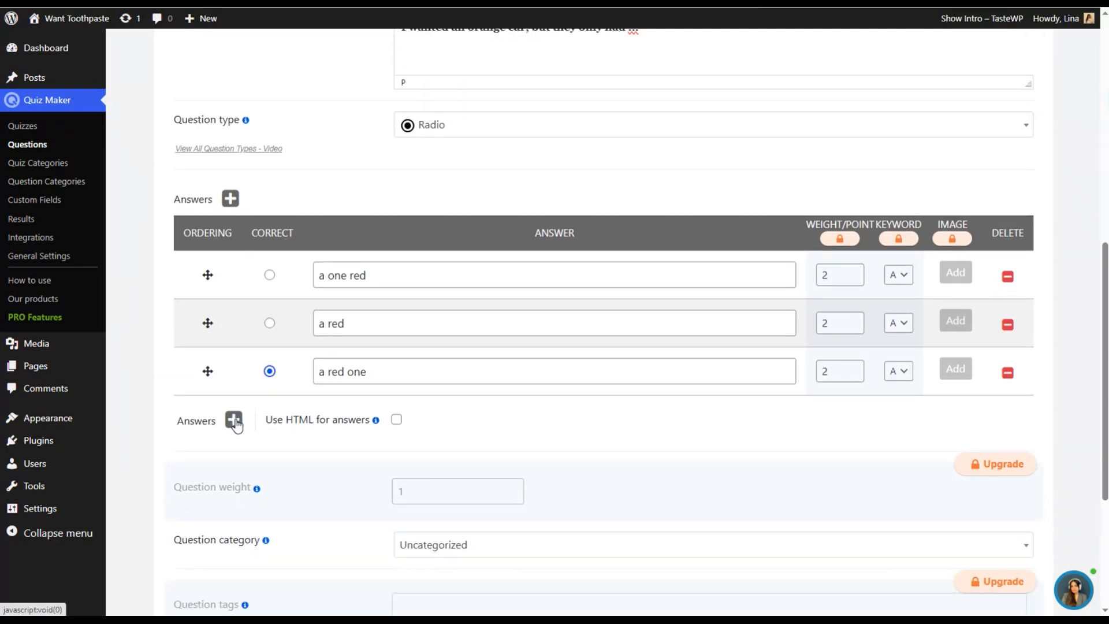
{"action": "left_click", "coordinate": [233, 420]}
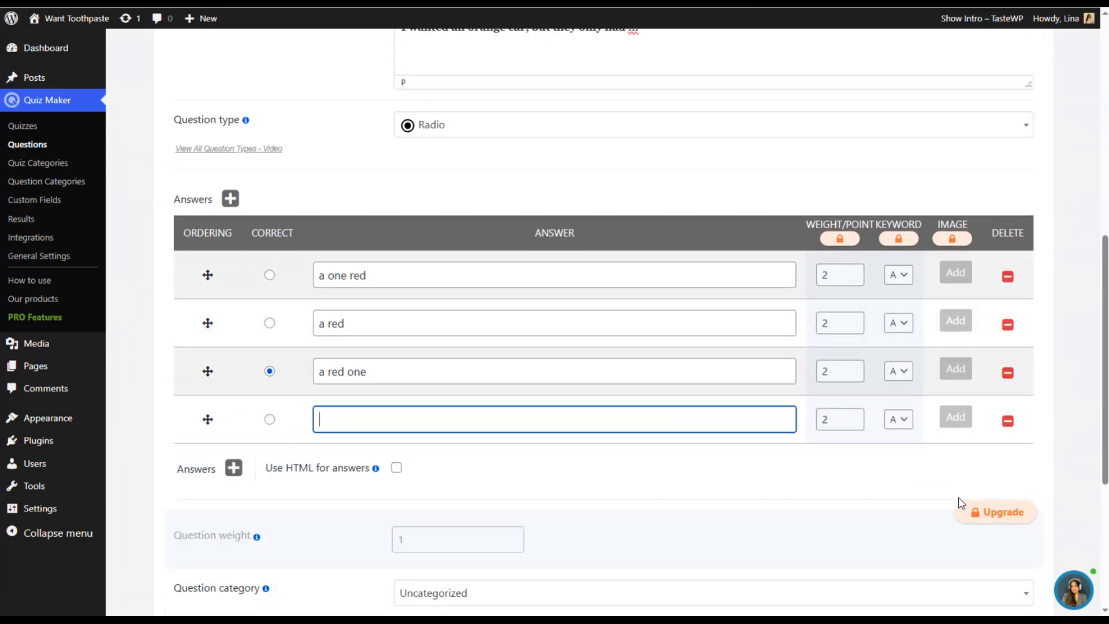
{"action": "left_click", "coordinate": [1008, 421]}
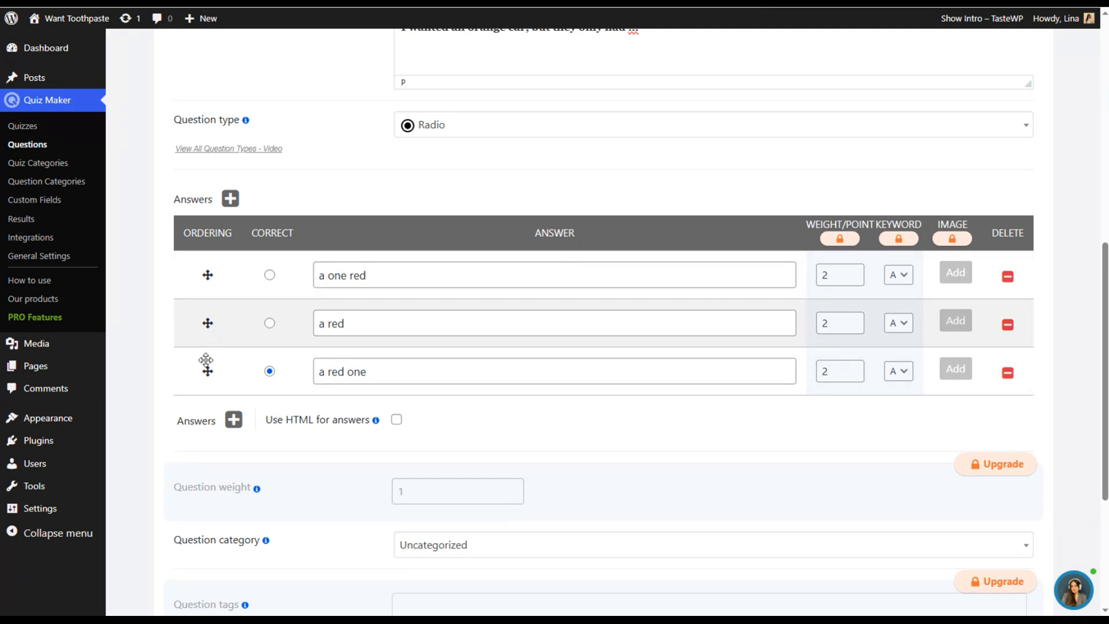
{"action": "mouse_move", "coordinate": [207, 361]}
{"action": "left_mouse_down"}
{"action": "mouse_move", "coordinate": [203, 318]}
{"action": "mouse_move", "coordinate": [198, 384]}
{"action": "mouse_move", "coordinate": [208, 372]}
{"action": "left_mouse_up"}
- Open the Question Categories page in a new browser tab and switch to it
{"action": "scroll", "coordinate": [308, 398], "scroll_direction": "down", "scroll_amount": 3}
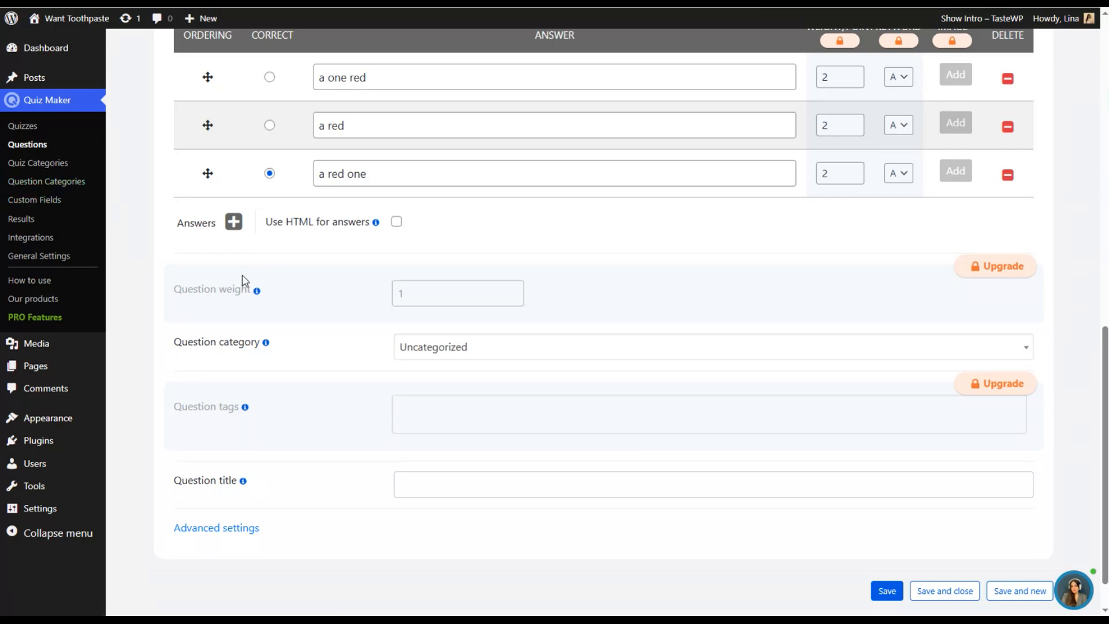
{"action": "right_click", "coordinate": [47, 183]}
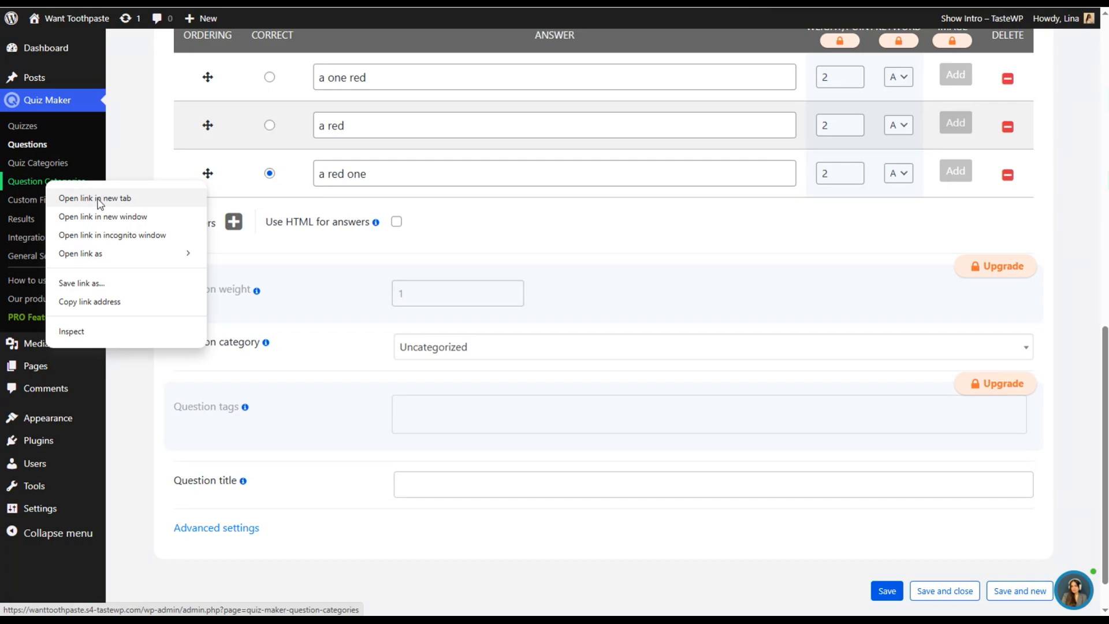
{"action": "left_click", "coordinate": [98, 199]}
{"action": "left_click", "coordinate": [471, 1]}
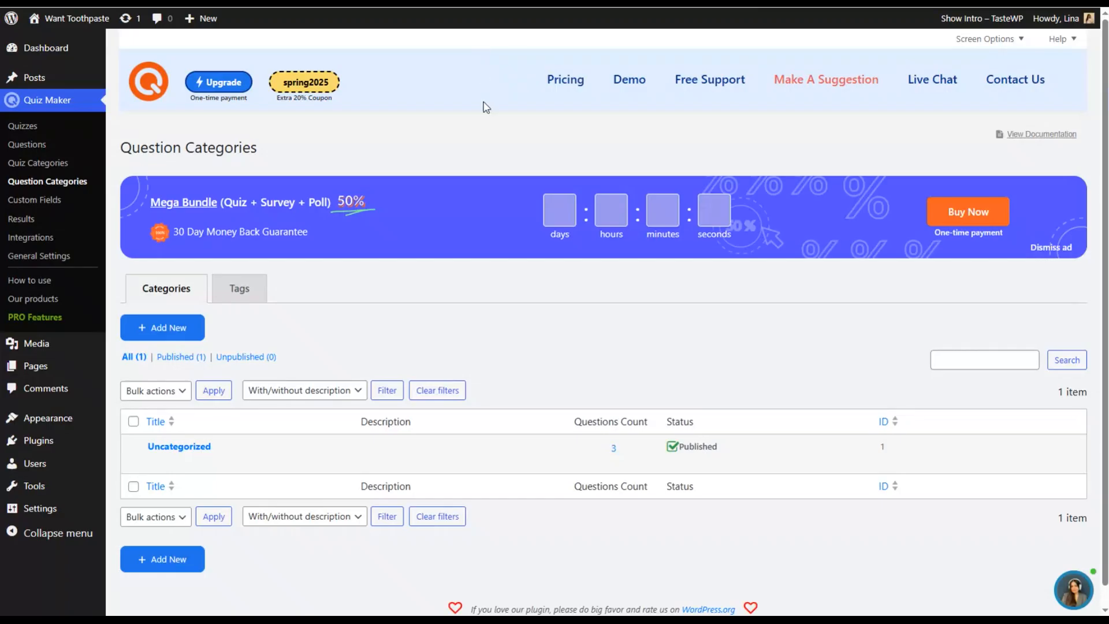
- Add a question category titled "English Questions" and save it
{"action": "scroll", "coordinate": [243, 272], "scroll_direction": "down", "scroll_amount": 1}
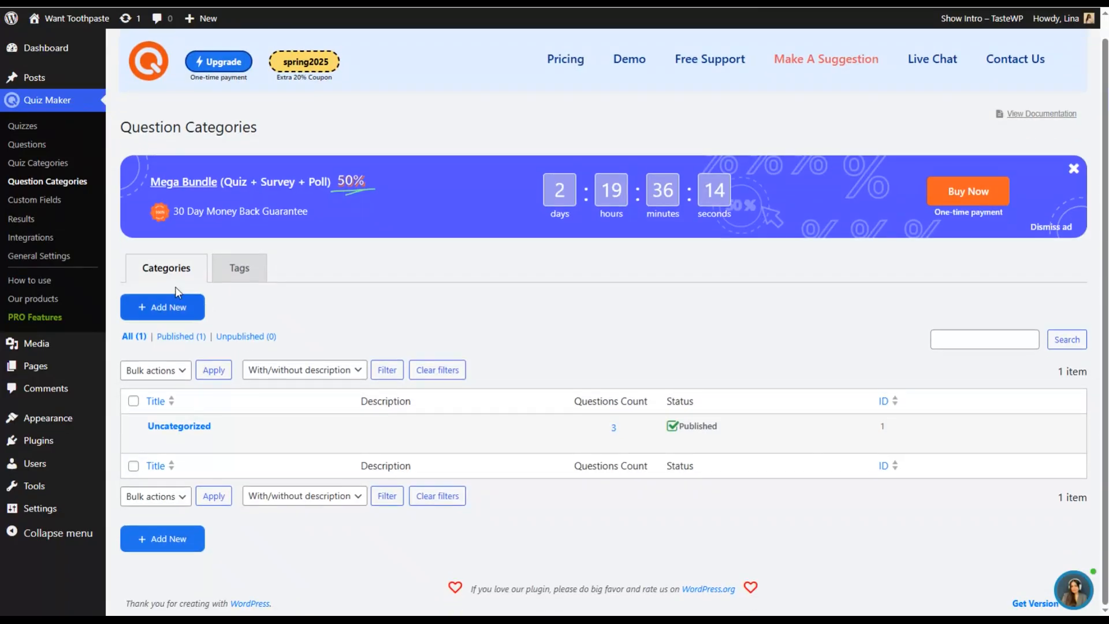
{"action": "left_click", "coordinate": [181, 318]}
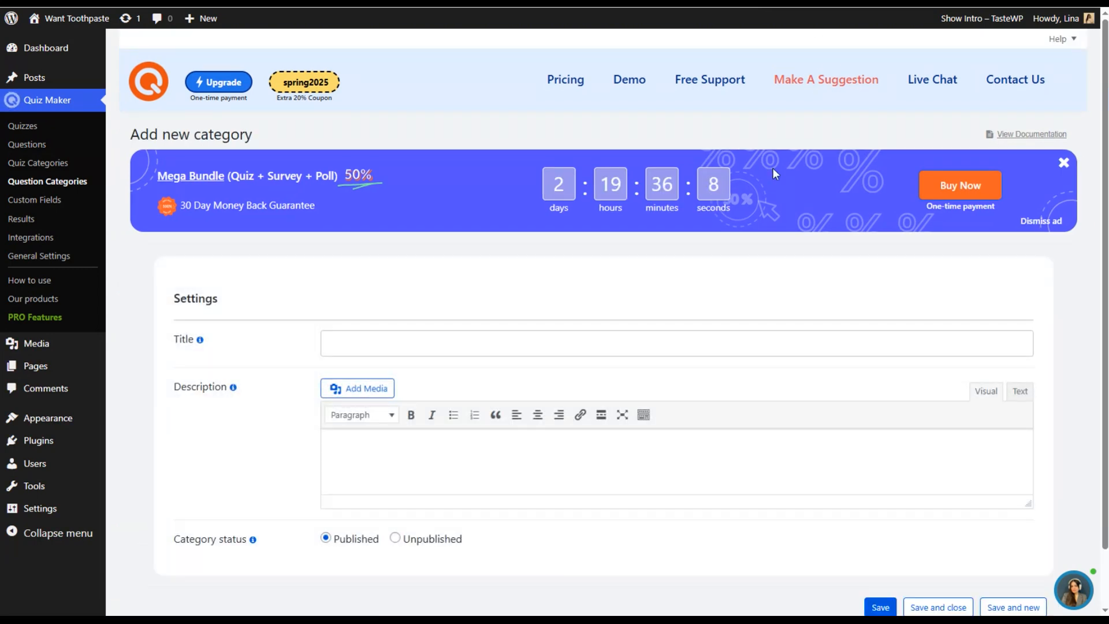
{"action": "left_click", "coordinate": [370, 339]}
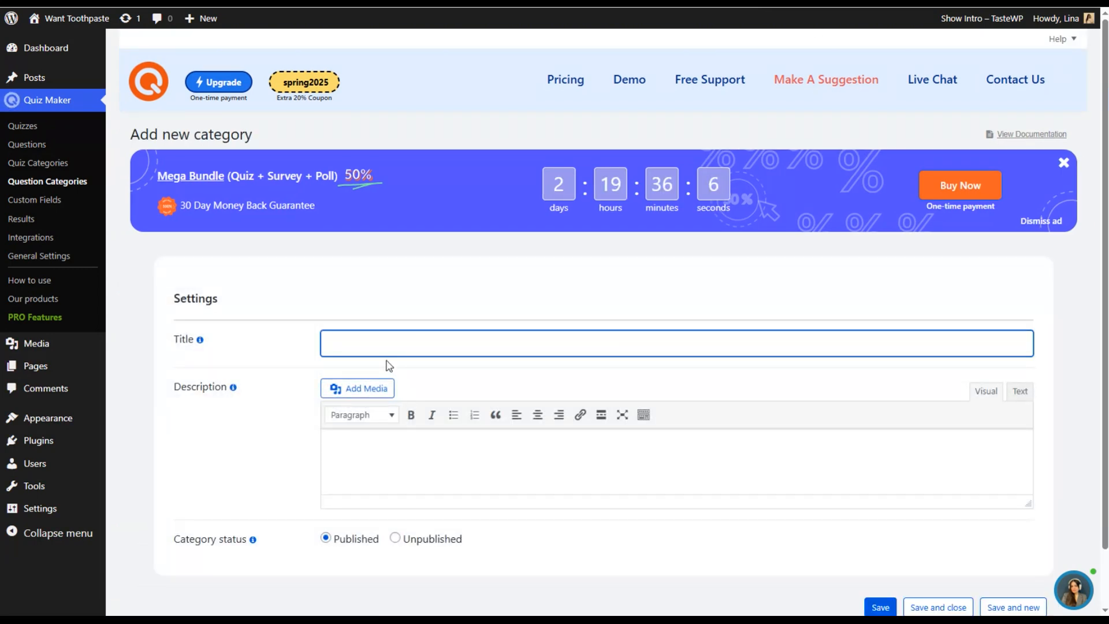
{"action": "type", "text": "english Questions"}
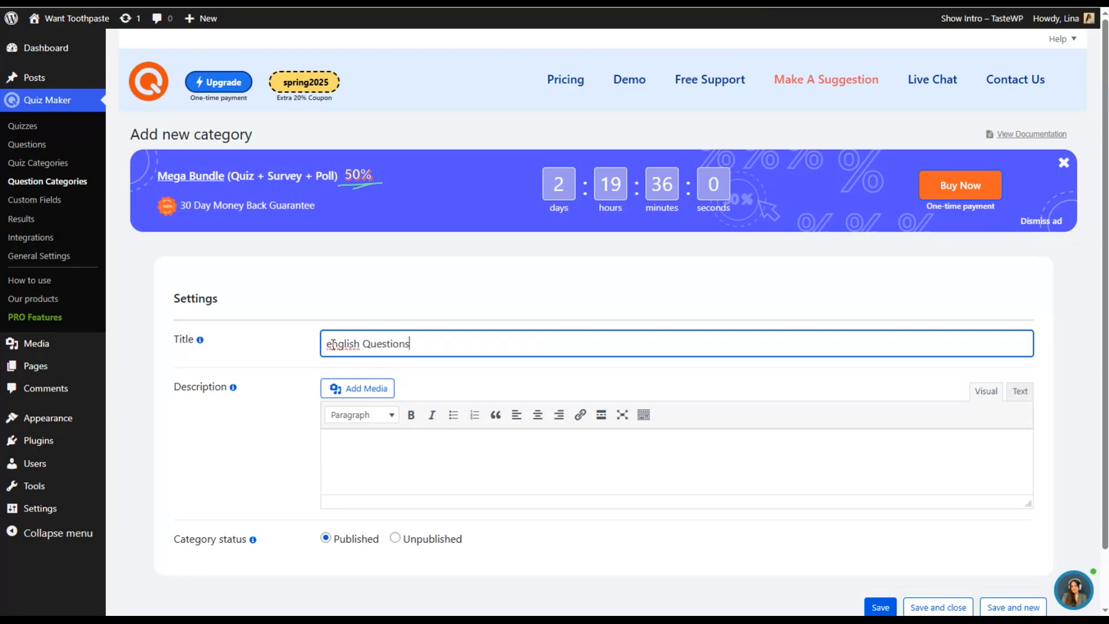
{"action": "key", "text": "BackSpace"}
{"action": "type", "text": "E"}
{"action": "scroll", "coordinate": [345, 362], "scroll_direction": "down", "scroll_amount": 1}
{"action": "scroll", "coordinate": [274, 392], "scroll_direction": "down", "scroll_amount": 1}
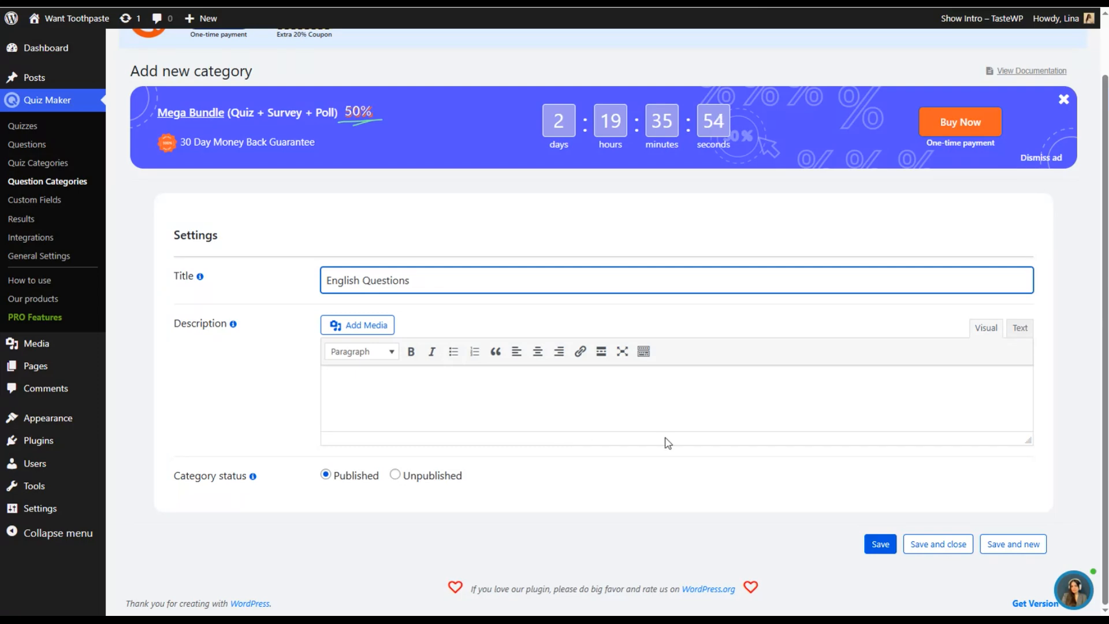
{"action": "scroll", "coordinate": [329, 344], "scroll_direction": "up", "scroll_amount": 1}
{"action": "left_click", "coordinate": [876, 604]}
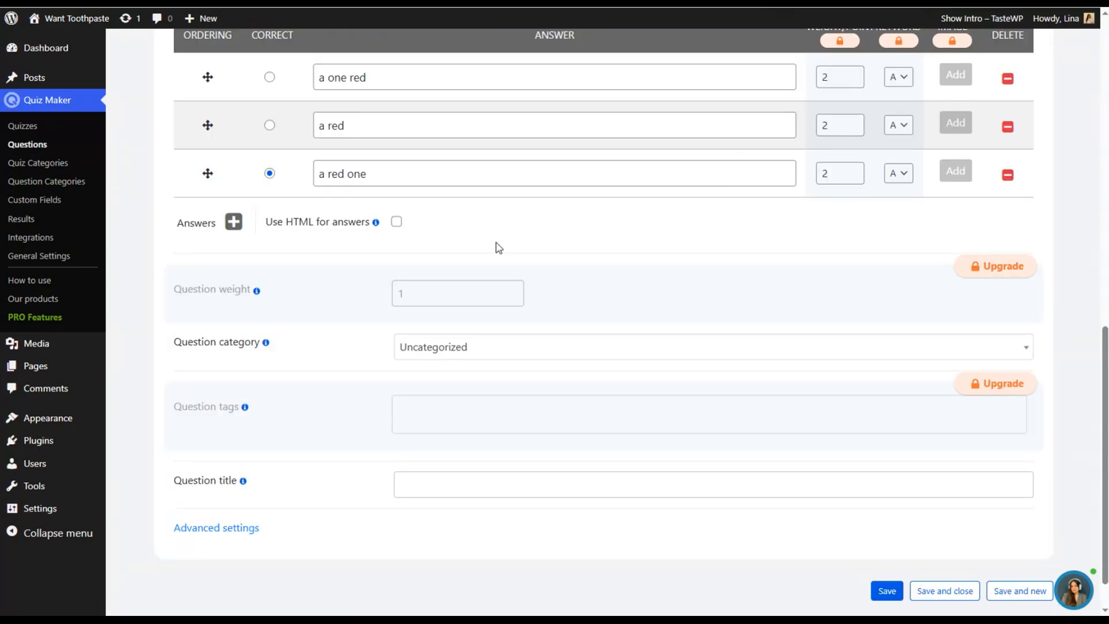
- Save the new question and set its question category to English Questions
{"action": "scroll", "coordinate": [489, 362], "scroll_direction": "down", "scroll_amount": 1}
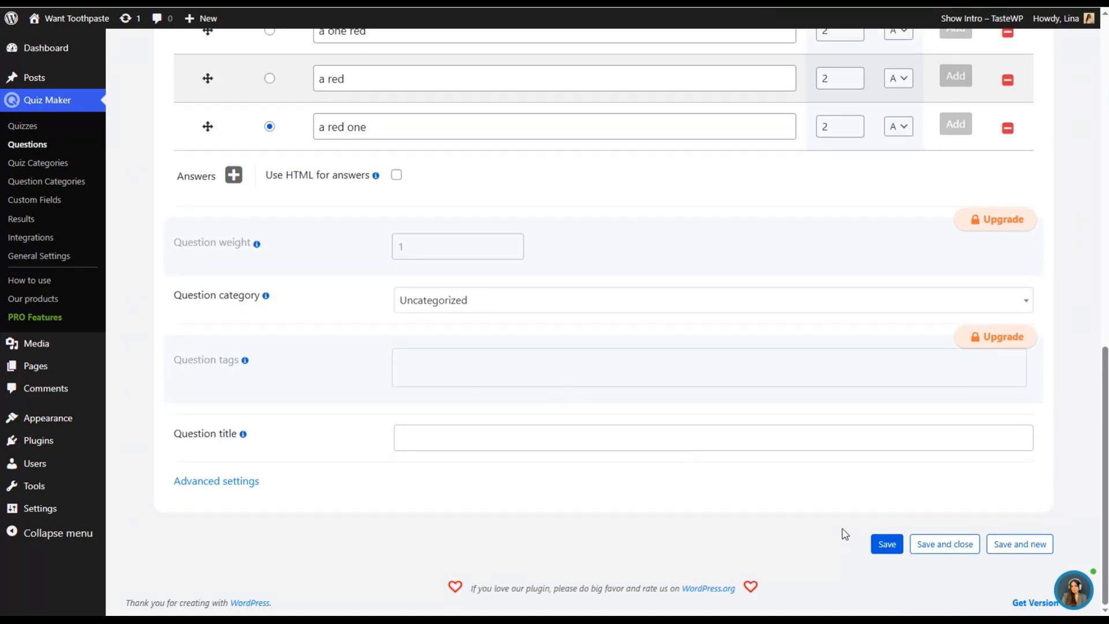
{"action": "left_click", "coordinate": [886, 545]}
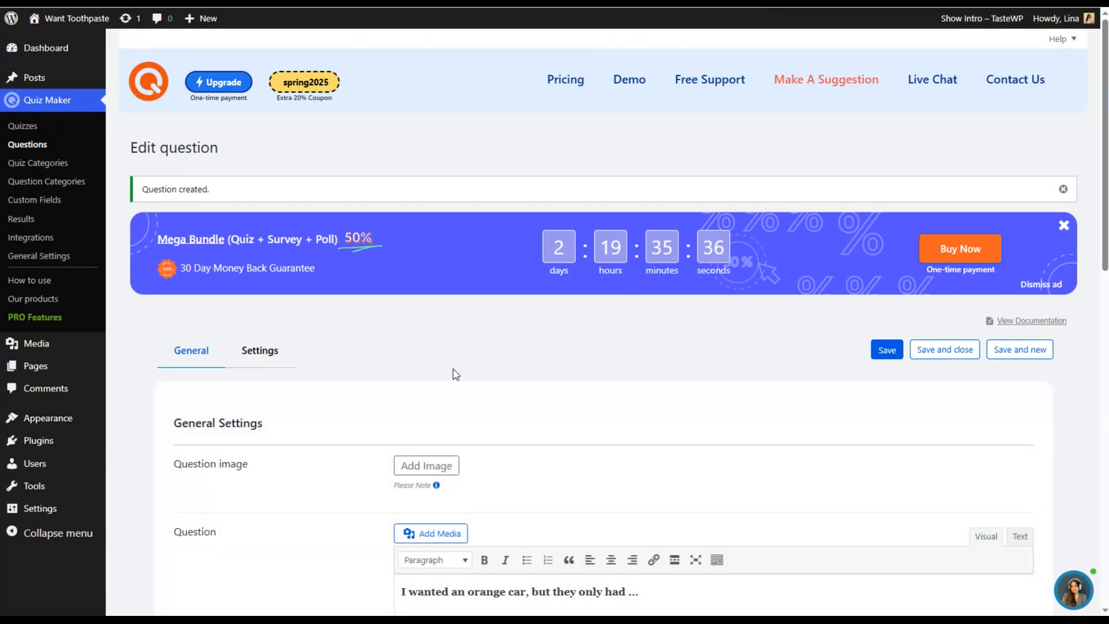
{"action": "scroll", "coordinate": [483, 409], "scroll_direction": "down", "scroll_amount": 10}
{"action": "scroll", "coordinate": [478, 412], "scroll_direction": "down", "scroll_amount": 3}
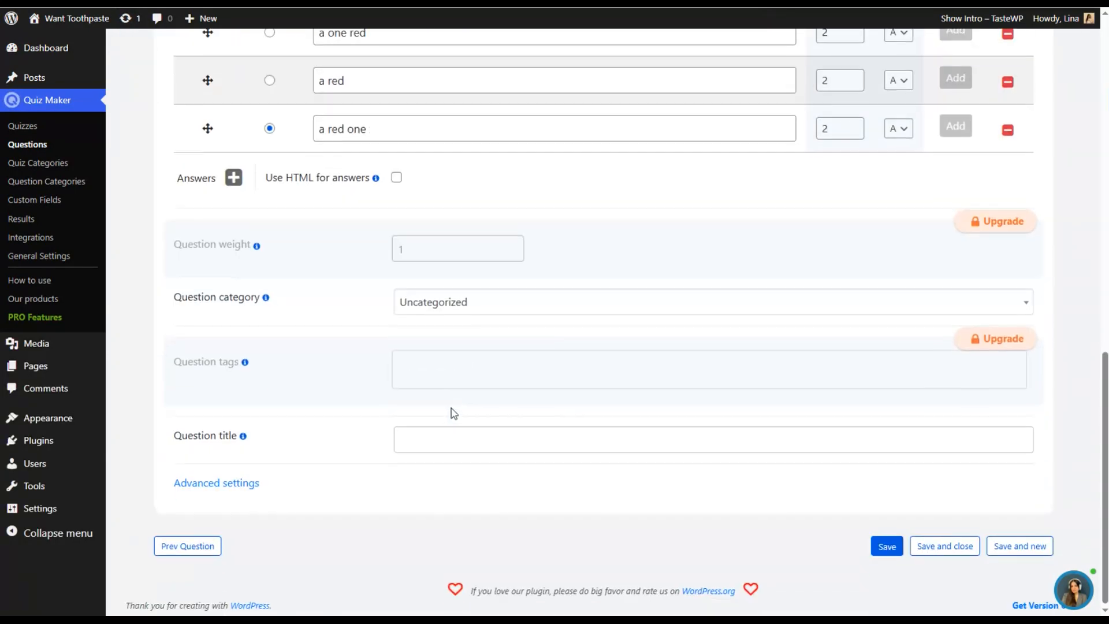
{"action": "left_click", "coordinate": [453, 302]}
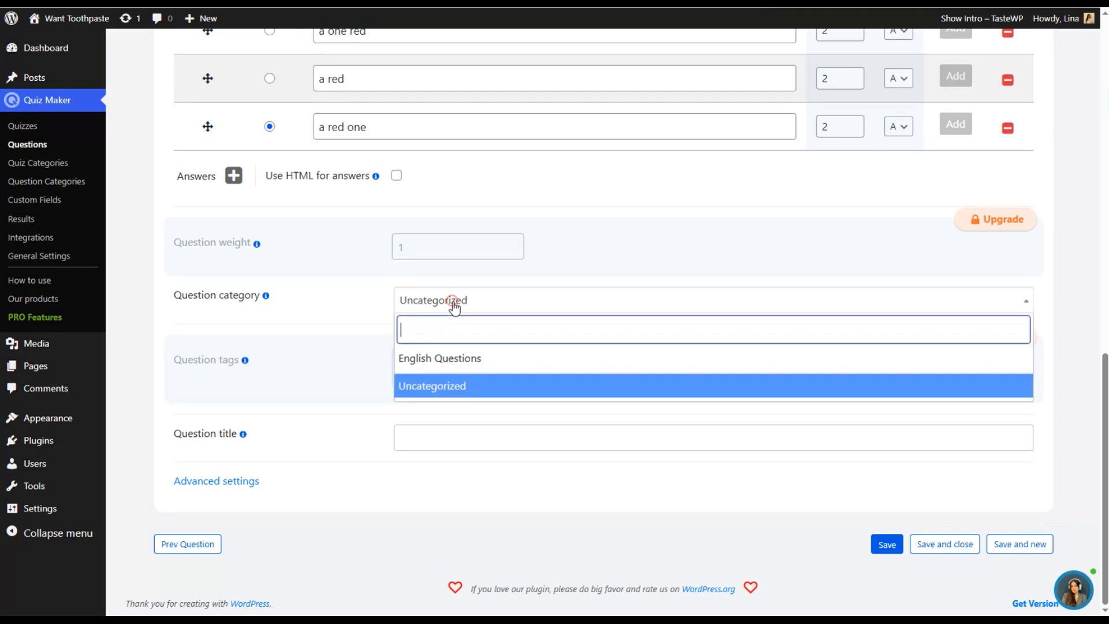
{"action": "left_click", "coordinate": [460, 359]}
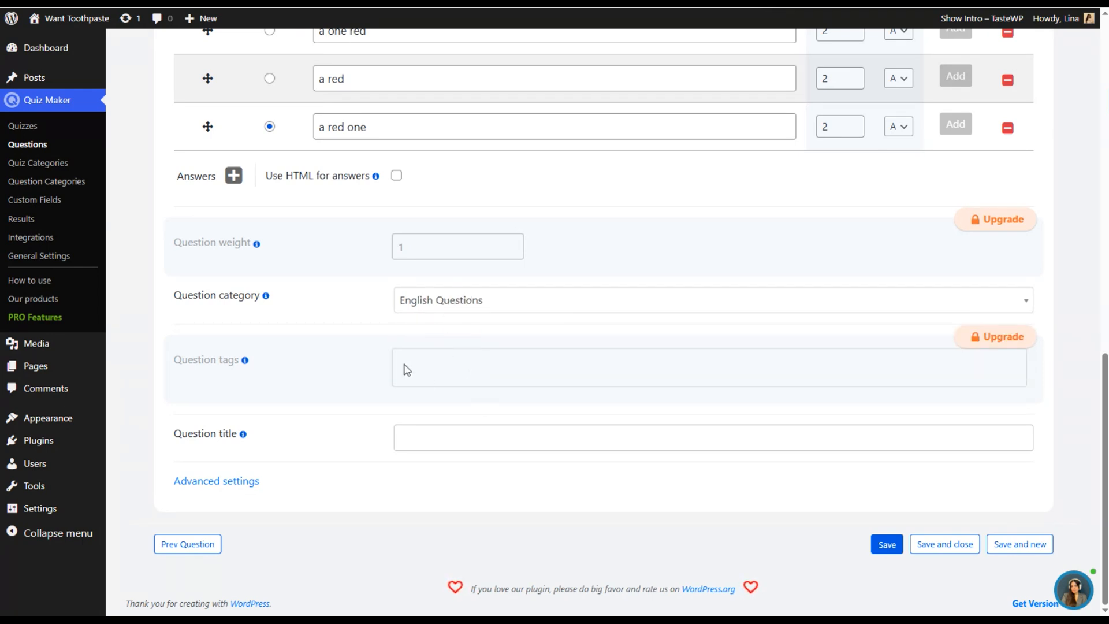
- Look through the question's advanced settings, from status and scoring options to the hint, explanation, answer messages and note text
{"action": "mouse_move", "coordinate": [243, 436]}
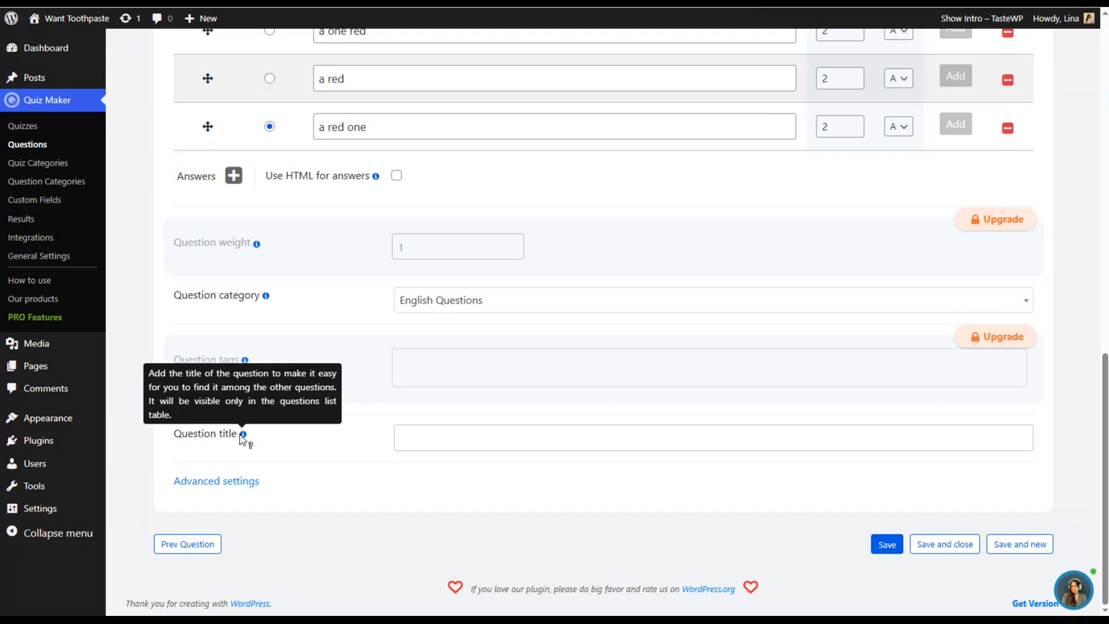
{"action": "left_click", "coordinate": [228, 484]}
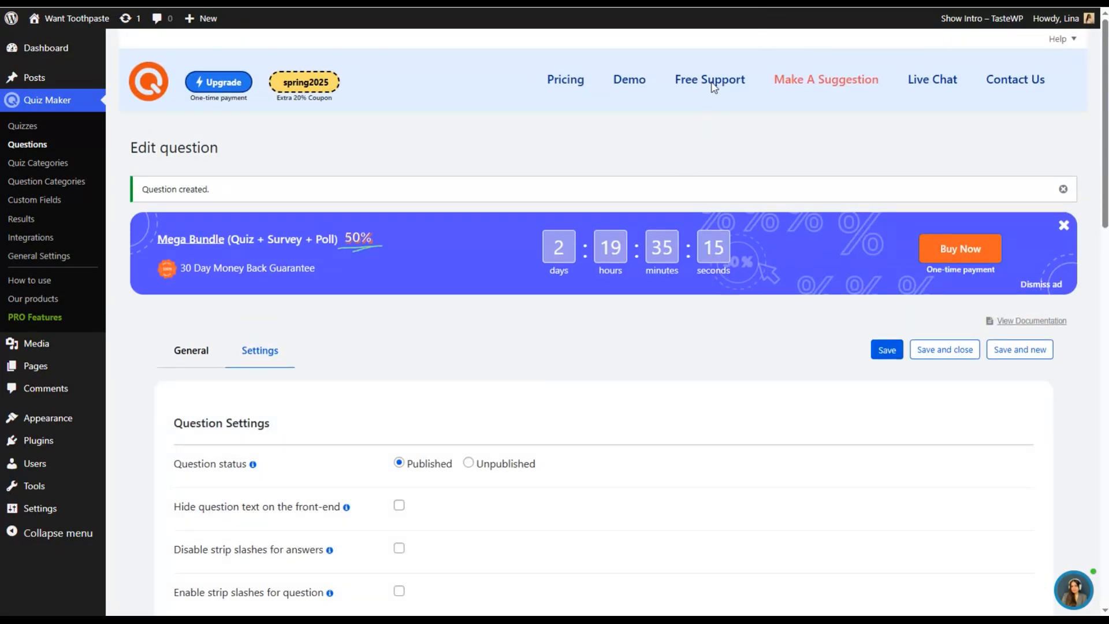
{"action": "scroll", "coordinate": [256, 333], "scroll_direction": "down", "scroll_amount": 3}
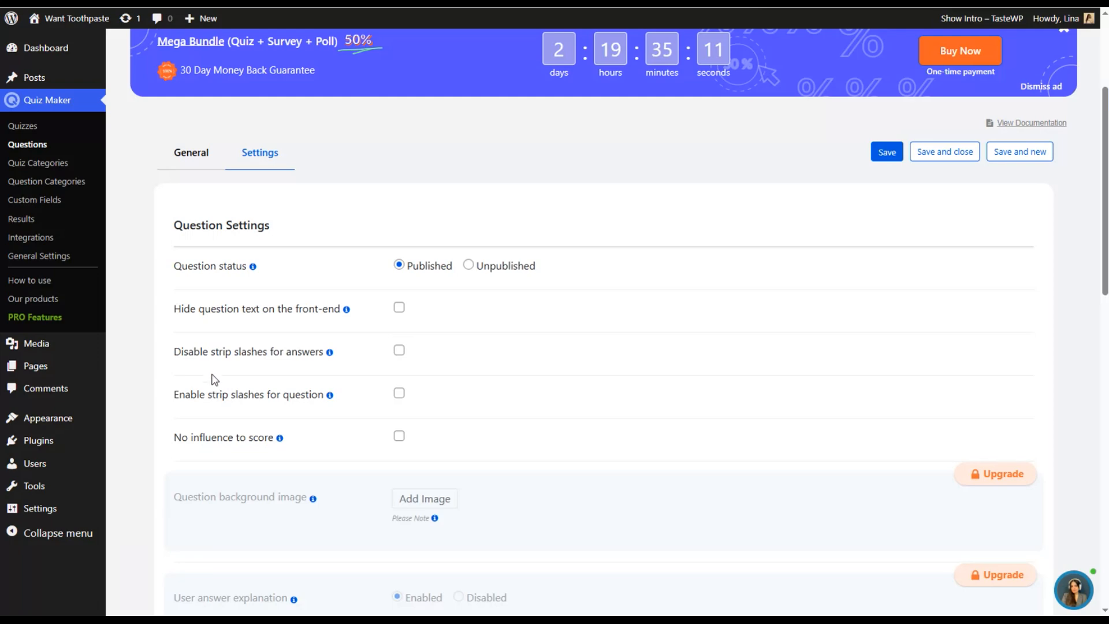
{"action": "scroll", "coordinate": [290, 369], "scroll_direction": "down", "scroll_amount": 5}
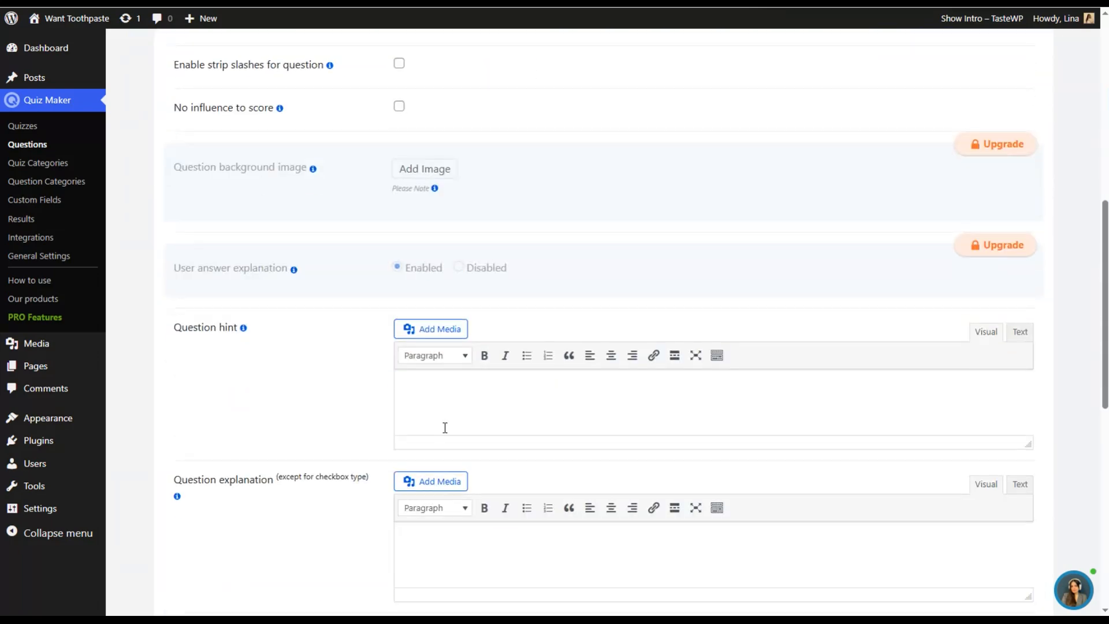
{"action": "scroll", "coordinate": [279, 388], "scroll_direction": "down", "scroll_amount": 1}
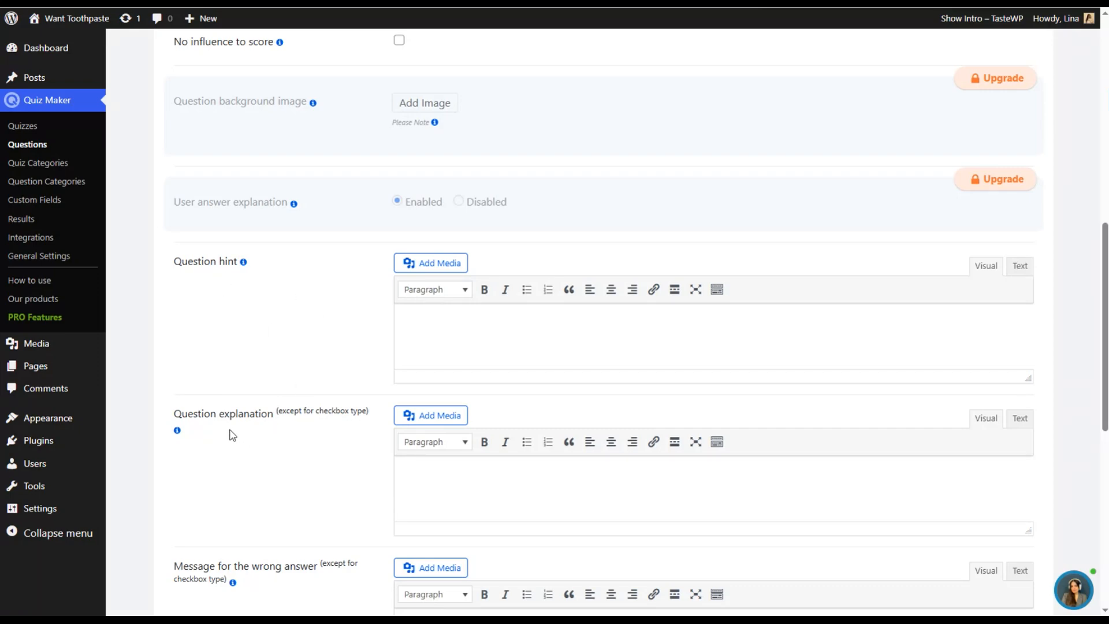
{"action": "scroll", "coordinate": [203, 429], "scroll_direction": "down", "scroll_amount": 4}
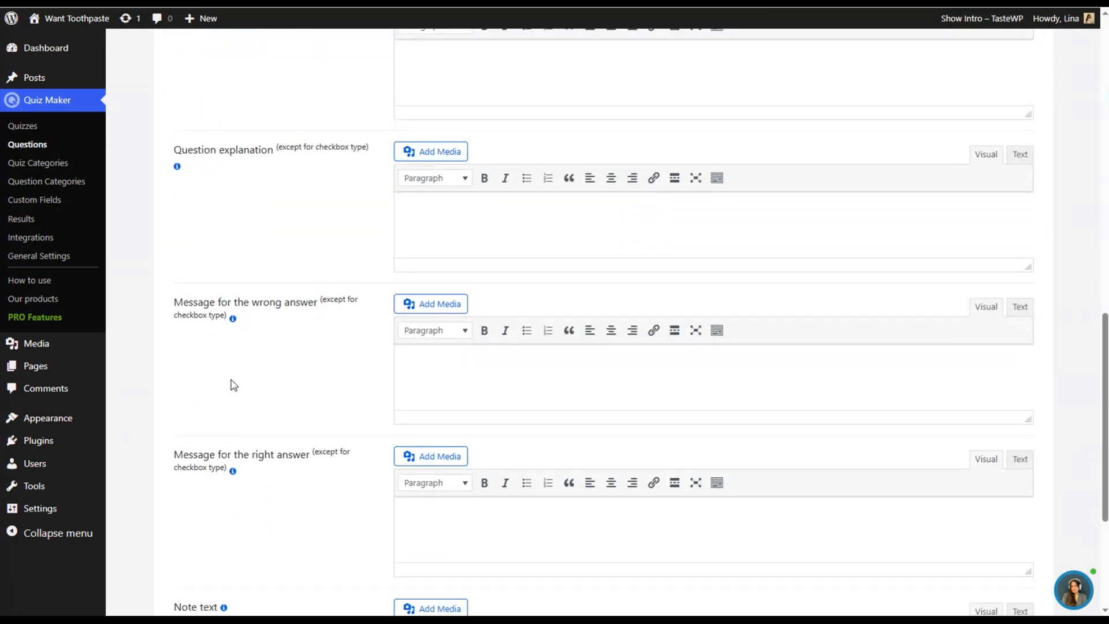
{"action": "scroll", "coordinate": [237, 404], "scroll_direction": "down", "scroll_amount": 2}
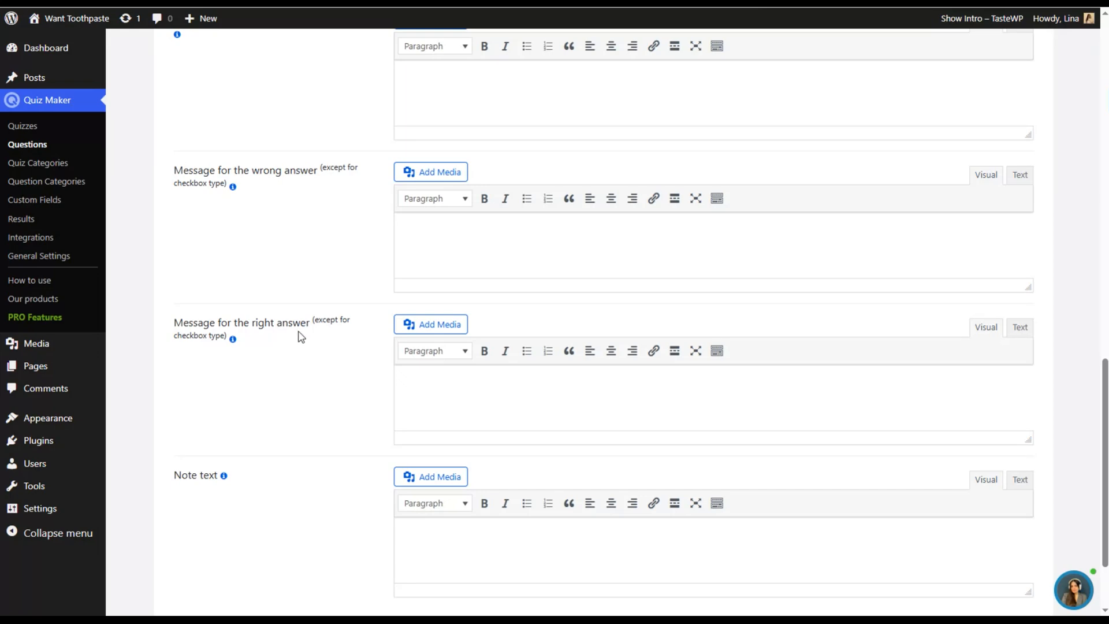
{"action": "scroll", "coordinate": [231, 485], "scroll_direction": "down", "scroll_amount": 2}
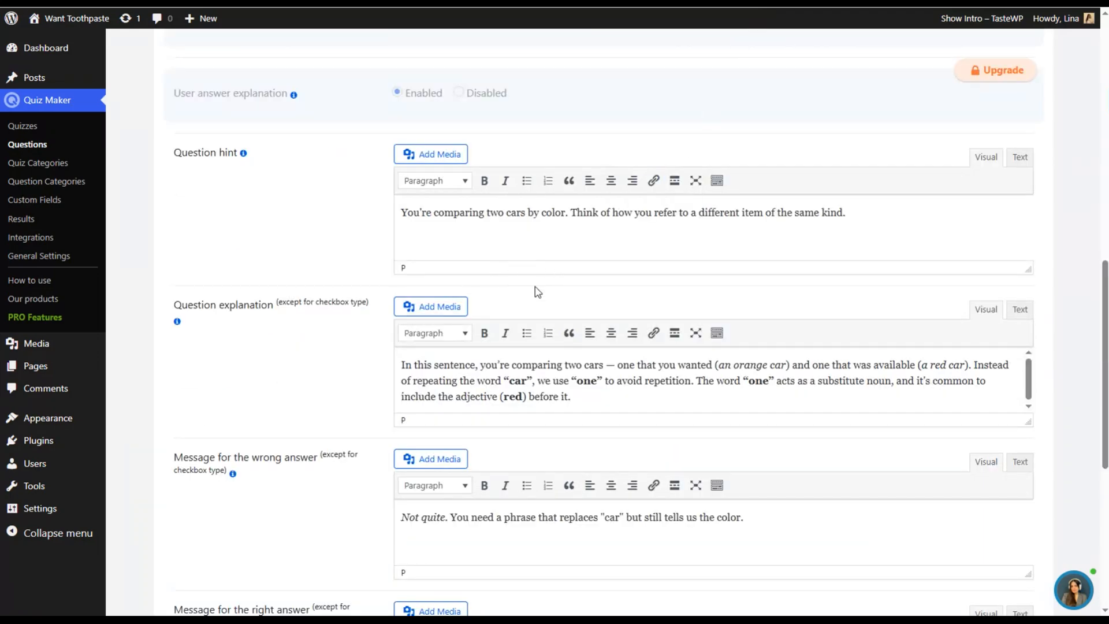
- Review the filled-in explanation, wrong- and right-answer messages and note text, save the question and start a new one
{"action": "scroll", "coordinate": [537, 278], "scroll_direction": "down", "scroll_amount": 5}
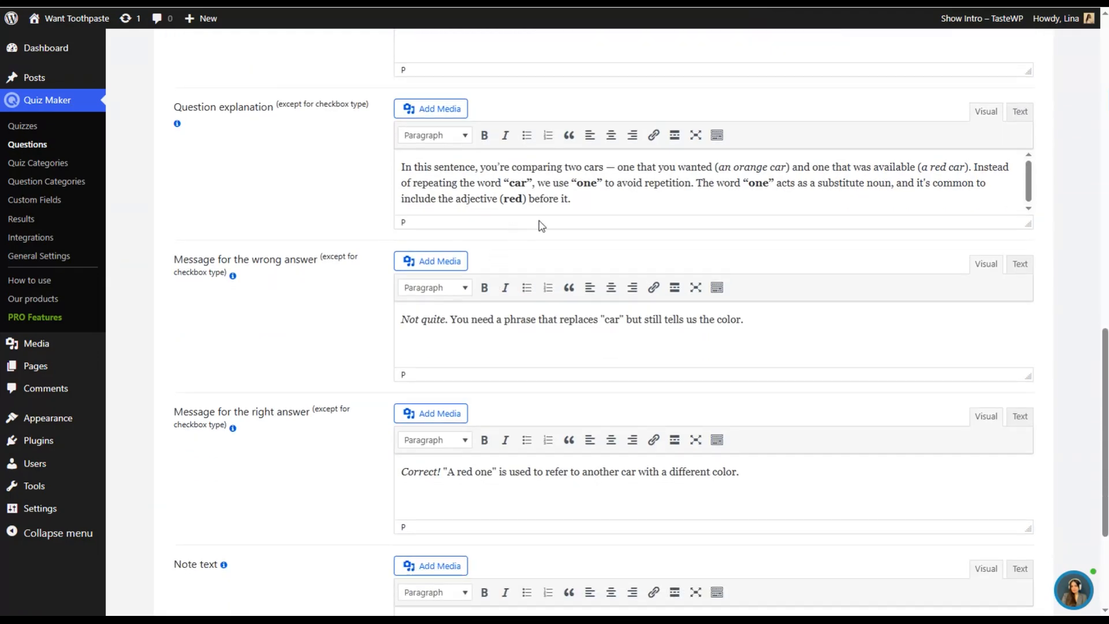
{"action": "scroll", "coordinate": [558, 309], "scroll_direction": "down", "scroll_amount": 1}
{"action": "scroll", "coordinate": [589, 300], "scroll_direction": "up", "scroll_amount": 3}
{"action": "scroll", "coordinate": [706, 417], "scroll_direction": "down", "scroll_amount": 3}
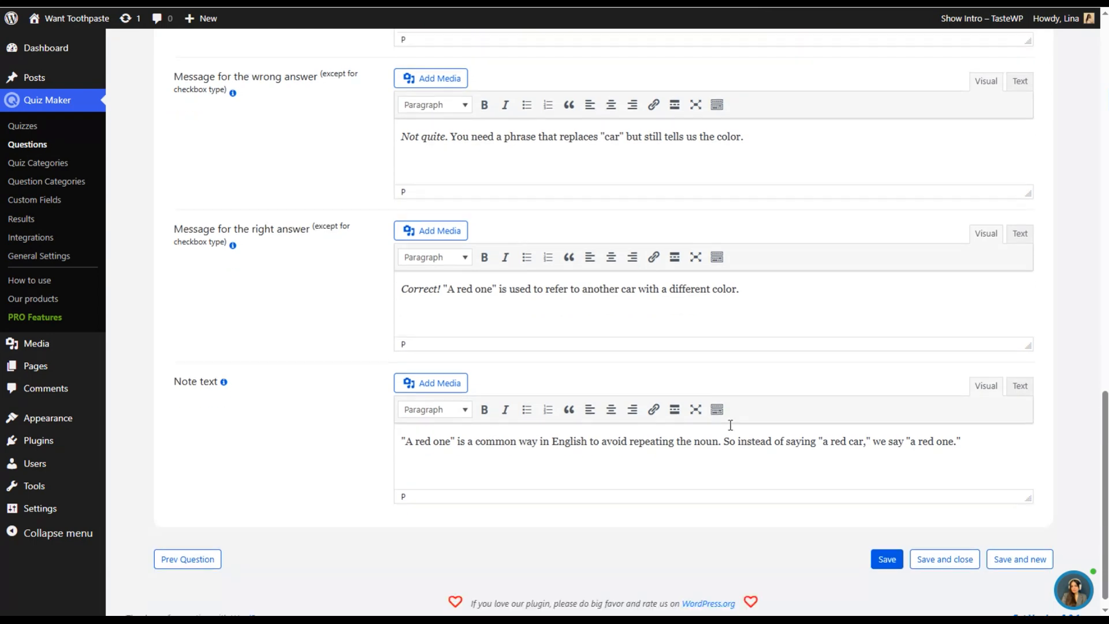
{"action": "left_click", "coordinate": [1018, 548]}
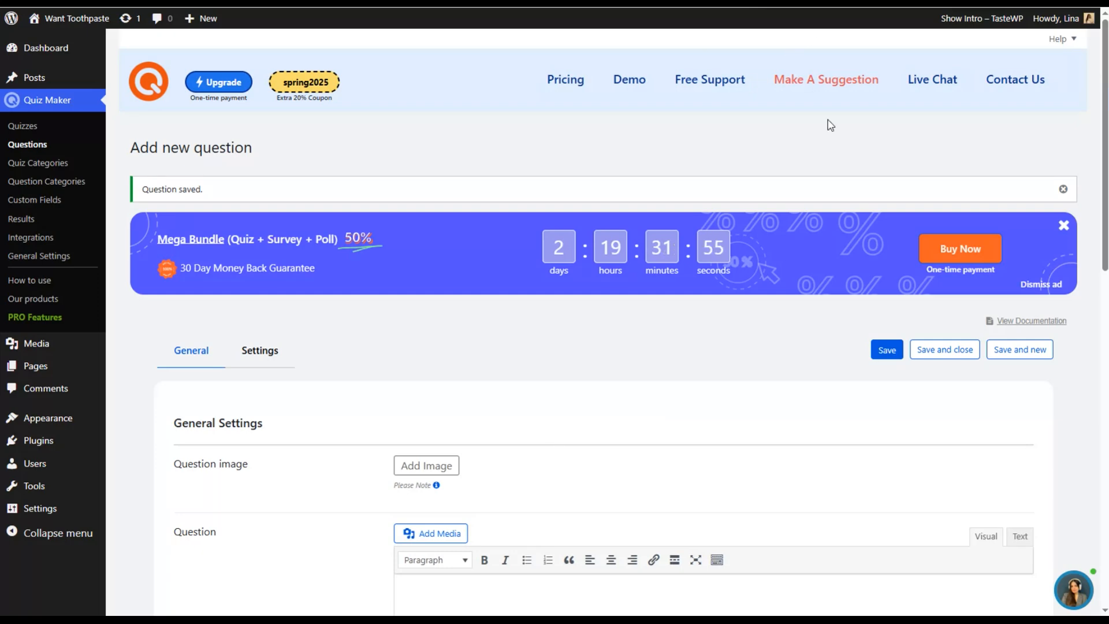
- Paste "..... orange juice in the fridge." as the new question's text and set the question type to Dropdown
{"action": "scroll", "coordinate": [537, 433], "scroll_direction": "down", "scroll_amount": 5}
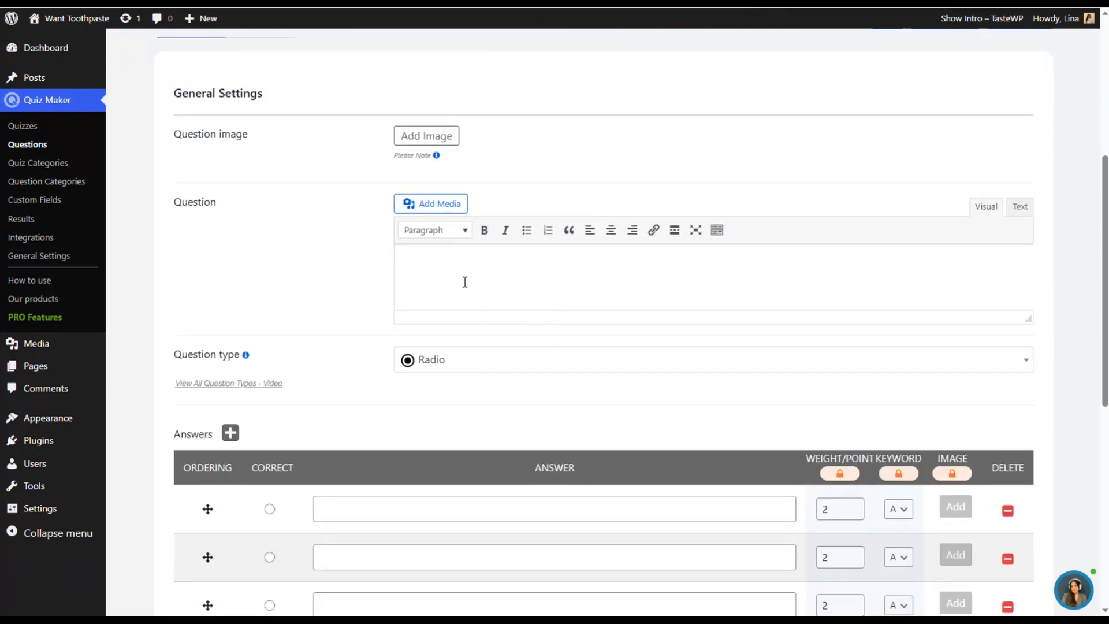
{"action": "left_click", "coordinate": [462, 257]}
{"action": "type", "text": "..... orange juice in the fridge."}
{"action": "scroll", "coordinate": [413, 270], "scroll_direction": "down", "scroll_amount": 2}
{"action": "left_click", "coordinate": [430, 228]}
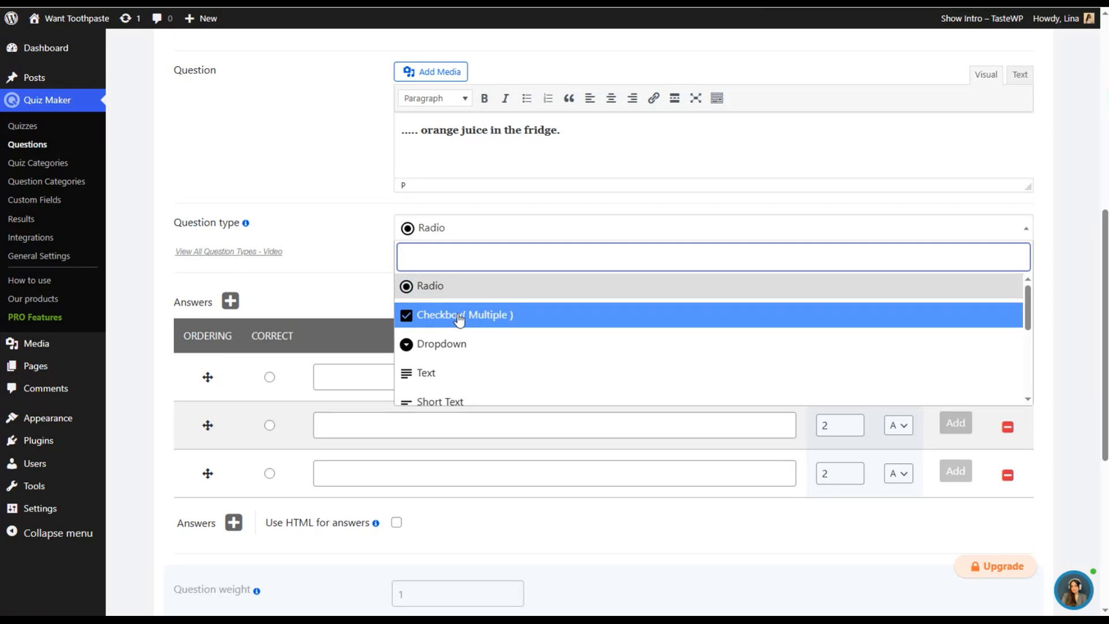
{"action": "left_click", "coordinate": [466, 343]}
- Enter the answers "there is any", "there is no" and "there isn't any", and mark "there isn't any" as correct
{"action": "left_click", "coordinate": [404, 376]}
{"action": "type", "text": "there is any"}
{"action": "left_click", "coordinate": [405, 420]}
{"action": "type", "text": "there i"}
{"action": "left_click", "coordinate": [408, 472]}
{"action": "type", "text": "there"}
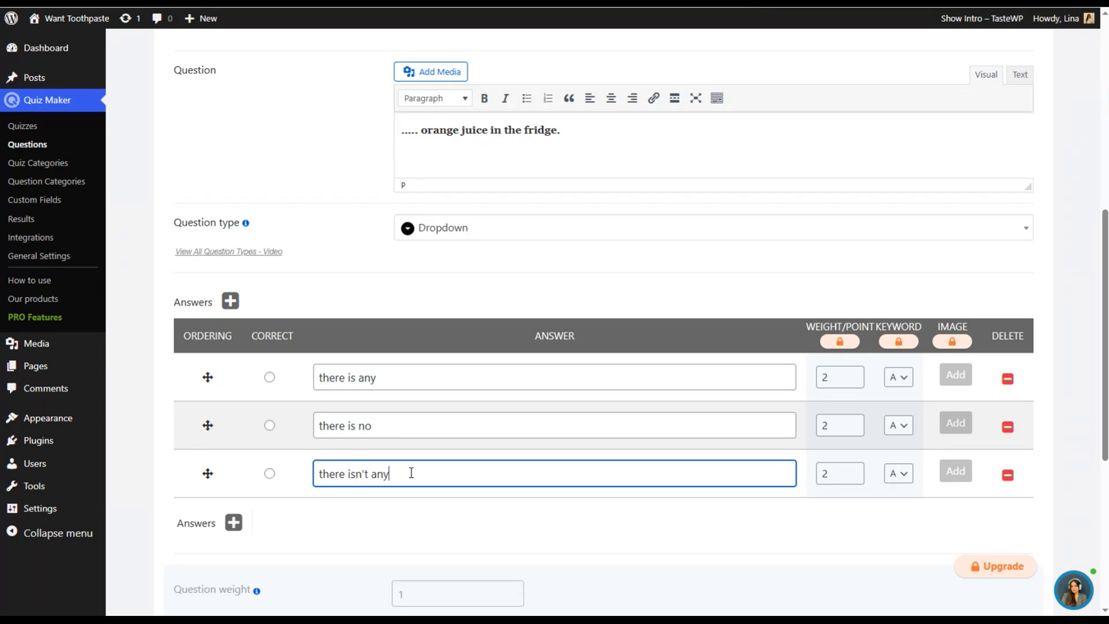
{"action": "left_click", "coordinate": [270, 473]}
- Assign the dropdown question to the English Questions category, save it and start a new question
{"action": "scroll", "coordinate": [349, 466], "scroll_direction": "down", "scroll_amount": 5}
{"action": "left_click", "coordinate": [456, 383]}
{"action": "left_click", "coordinate": [456, 442]}
{"action": "scroll", "coordinate": [379, 441], "scroll_direction": "down", "scroll_amount": 10}
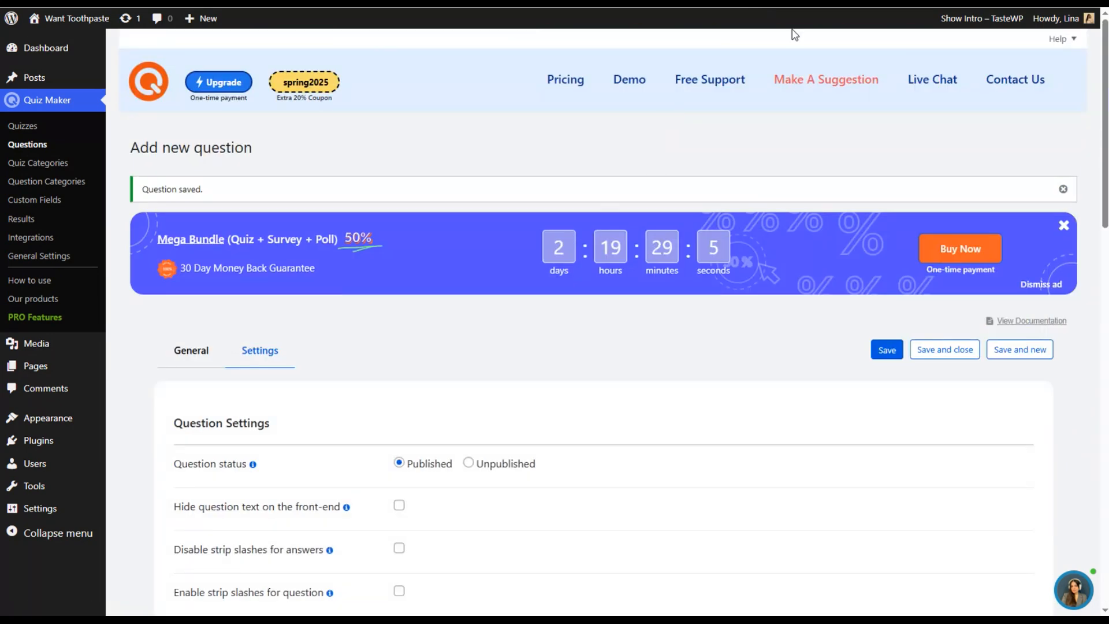
{"action": "scroll", "coordinate": [471, 371], "scroll_direction": "down", "scroll_amount": 10}
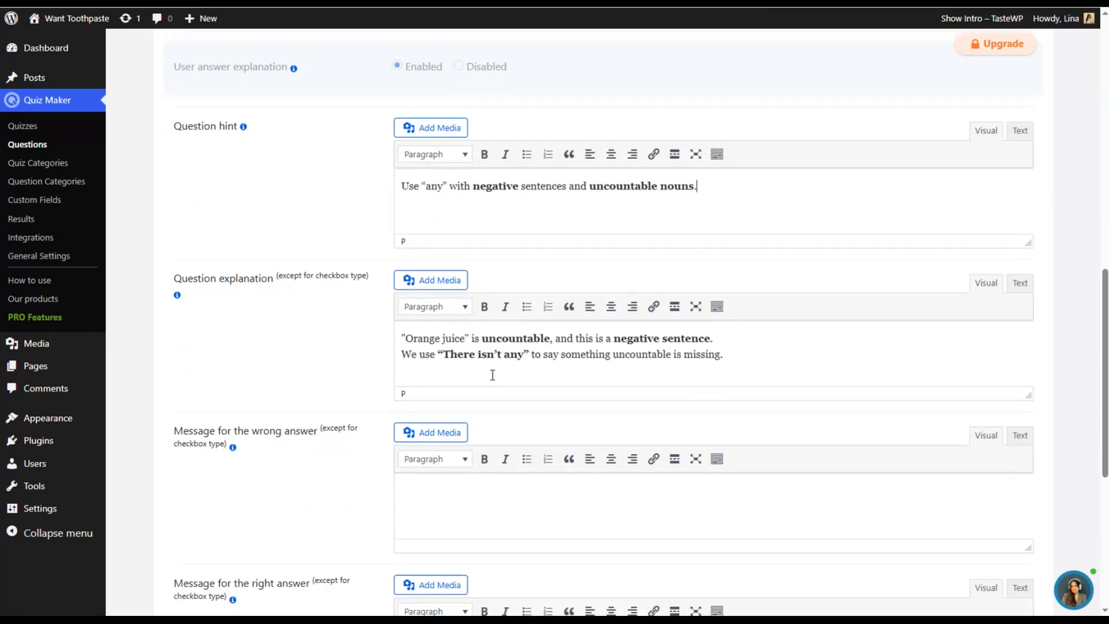
{"action": "scroll", "coordinate": [493, 375], "scroll_direction": "down", "scroll_amount": 10}
{"action": "left_click", "coordinate": [1015, 543]}
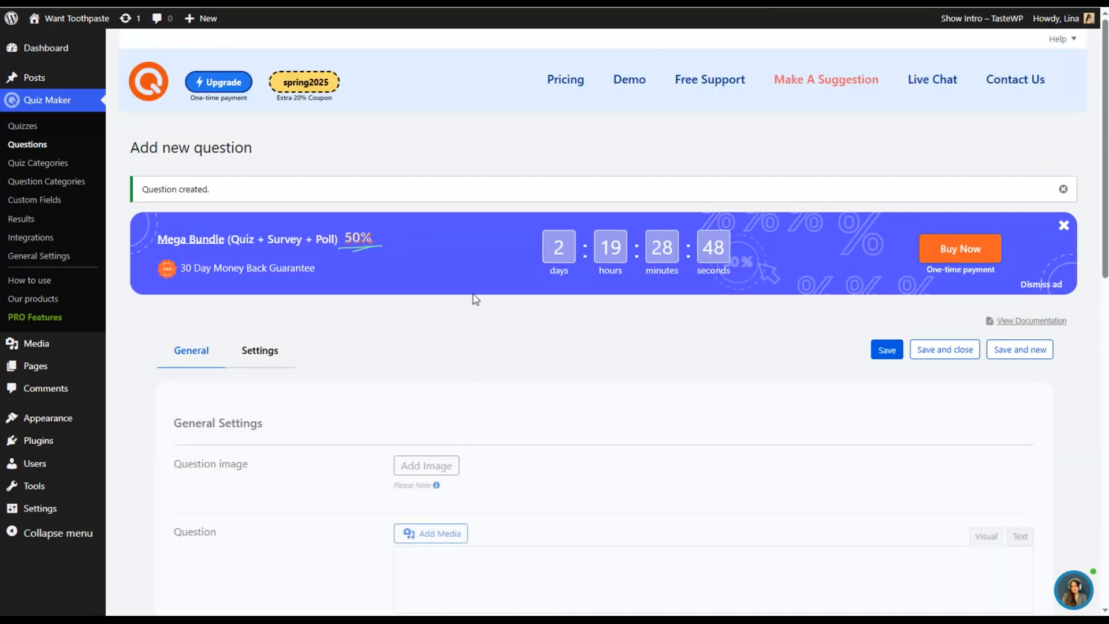
- Set up the question "He works for the Bank, .....?" with the Checkbox (Multiple) question type
{"action": "scroll", "coordinate": [682, 262], "scroll_direction": "down", "scroll_amount": 3}
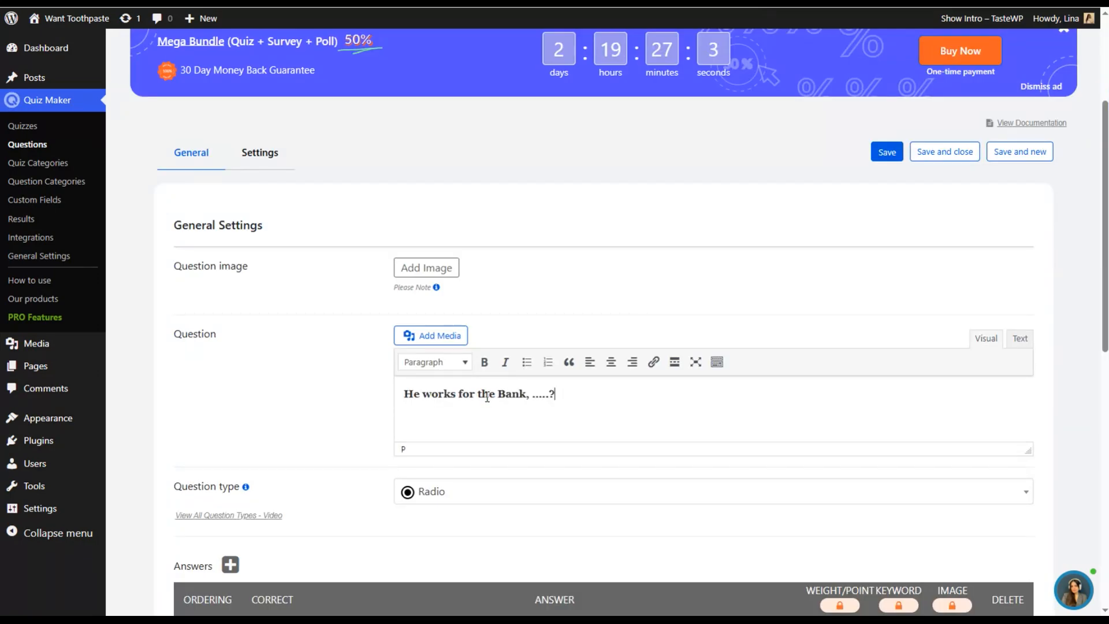
{"action": "scroll", "coordinate": [520, 375], "scroll_direction": "down", "scroll_amount": 5}
{"action": "left_click", "coordinate": [458, 230]}
{"action": "left_click", "coordinate": [471, 312]}
- Enter the answers "doesn't he?", "does he?" and "isn't he?", and mark "does he?" as correct
{"action": "left_click", "coordinate": [422, 370]}
{"action": "type", "text": "does"}
{"action": "left_click", "coordinate": [411, 428]}
{"action": "type", "text": "does he?"}
{"action": "left_click", "coordinate": [399, 473]}
{"action": "type", "text": "isn'"}
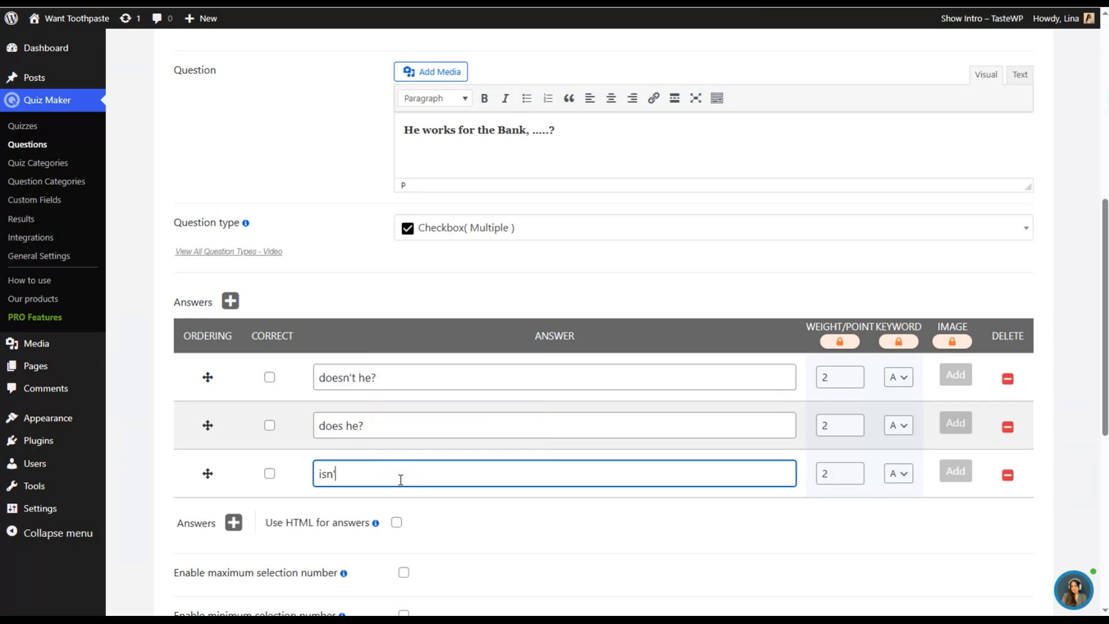
{"action": "type", "text": "t he?"}
{"action": "left_click", "coordinate": [269, 425]}
- Assign the question to the English Questions category and enter the hint "Match the verb tense (present) and flip the sentence to negative."
{"action": "scroll", "coordinate": [462, 454], "scroll_direction": "down", "scroll_amount": 7}
{"action": "left_click", "coordinate": [456, 337]}
{"action": "left_click", "coordinate": [456, 395]}
{"action": "left_click", "coordinate": [226, 518]}
{"action": "scroll", "coordinate": [399, 416], "scroll_direction": "down", "scroll_amount": 7}
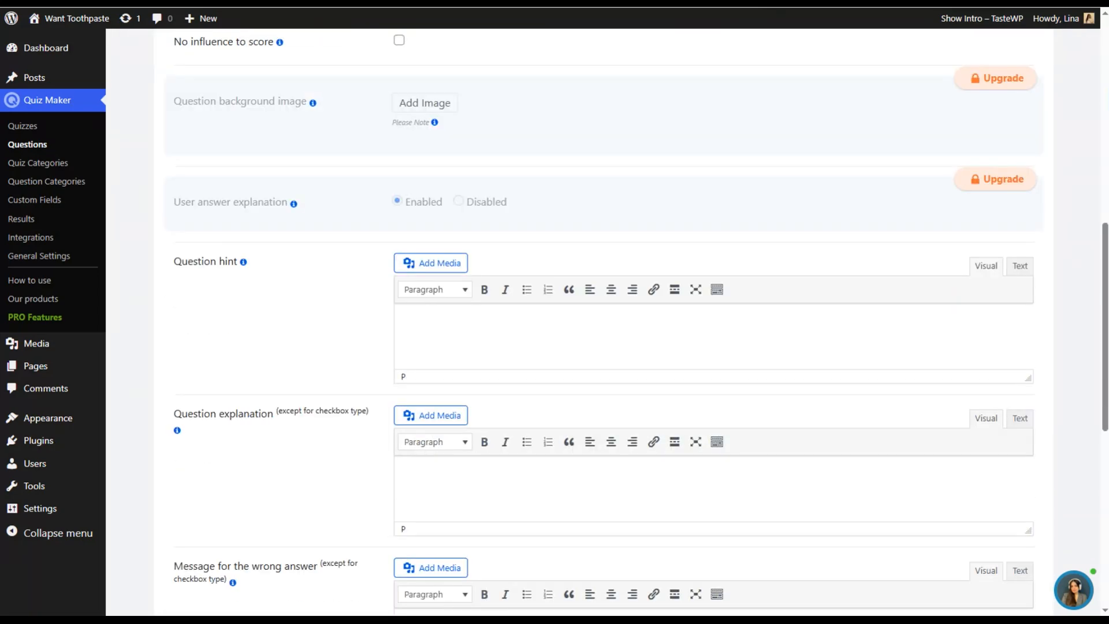
{"action": "type", "text": "Match the verb tense (present) and flip the sentence to negative."}
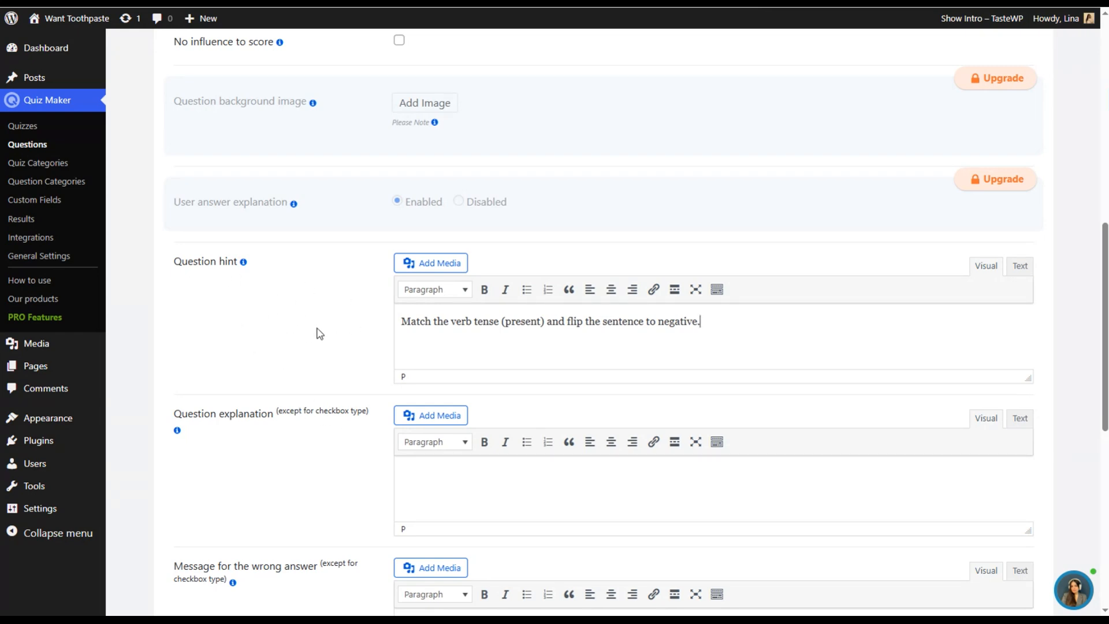
- Paste the note text "Positive statement → negative tag. “He works…” → “doesn't he?”" and save the question
{"action": "scroll", "coordinate": [316, 312], "scroll_direction": "down", "scroll_amount": 9}
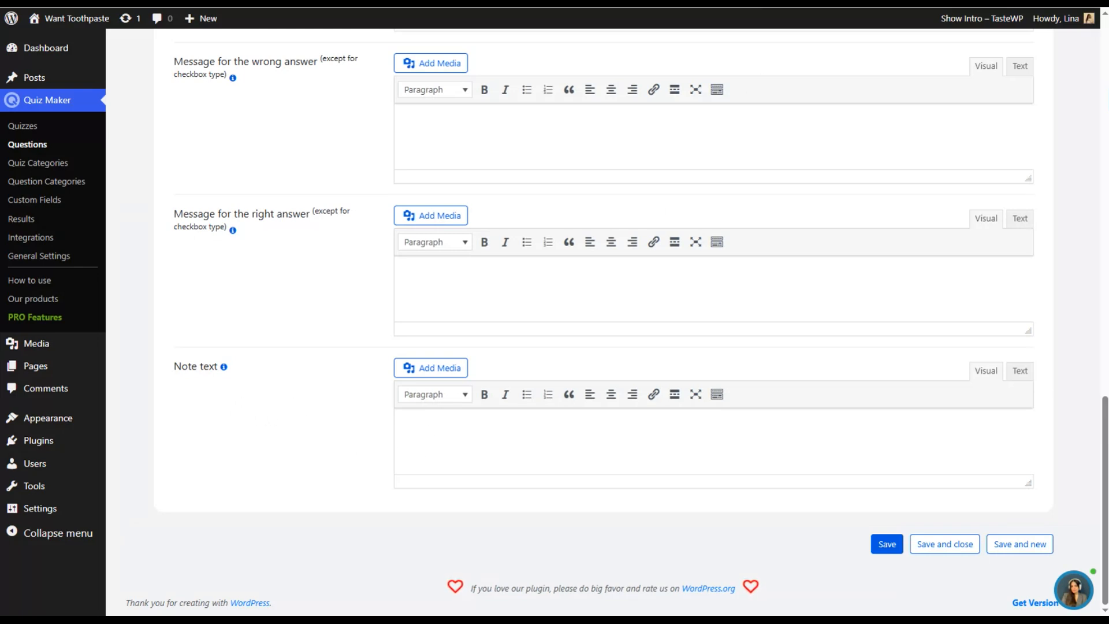
{"action": "left_click", "coordinate": [568, 421]}
{"action": "type", "text": "Positive statement → negative tag. \"He works…\" → \"doesn’t he?\""}
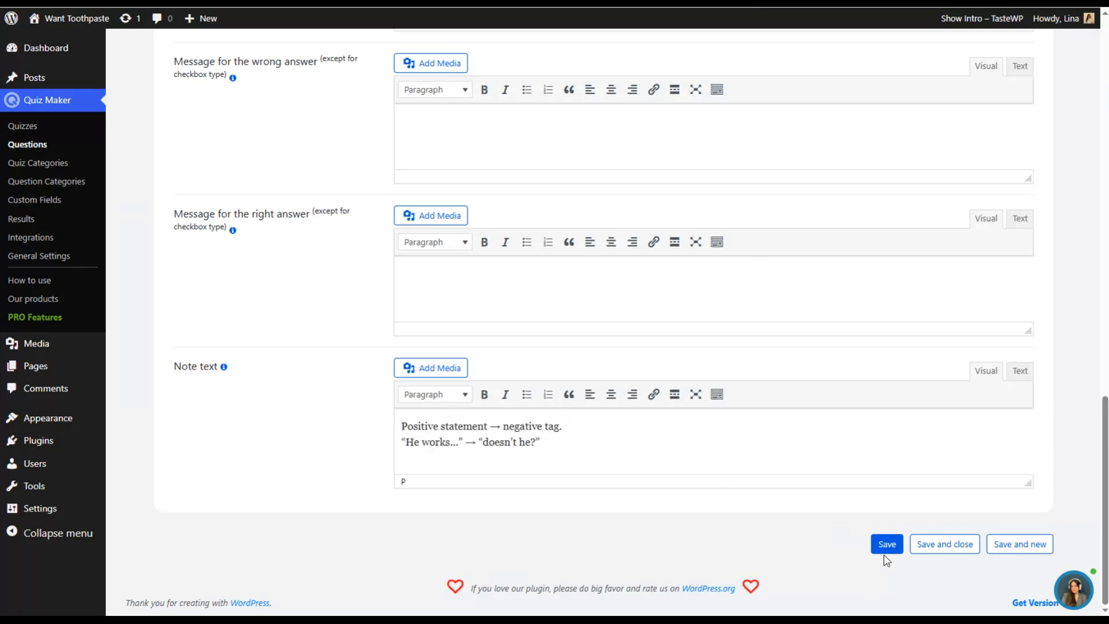
{"action": "left_click", "coordinate": [888, 547]}
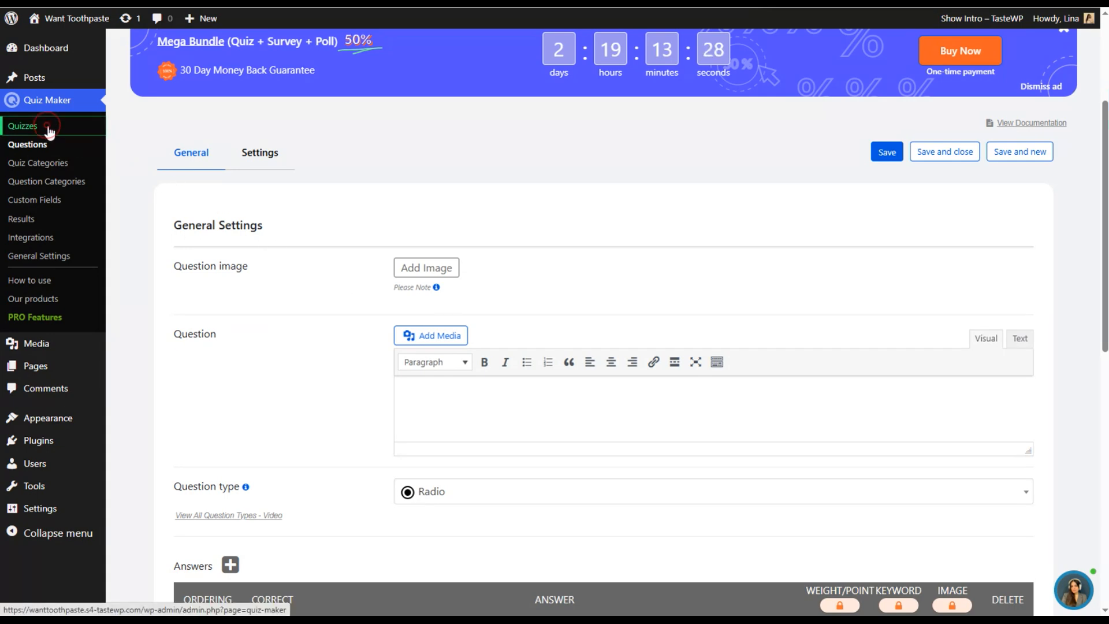
- Create a quiz category titled "English Quiz" and save it
{"action": "left_click", "coordinate": [82, 124]}
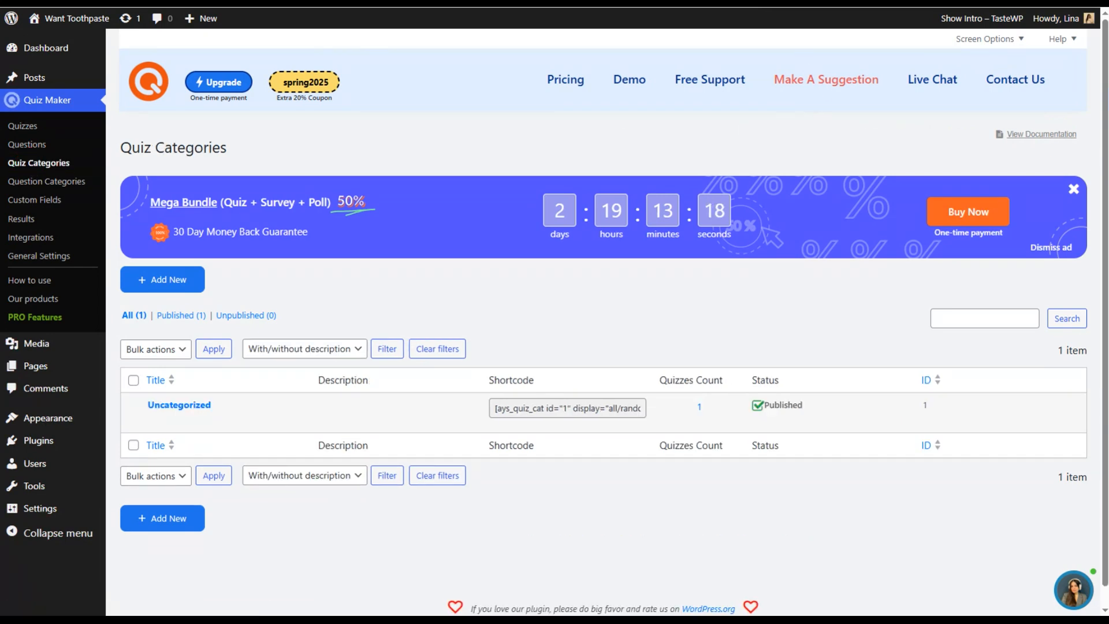
{"action": "left_click", "coordinate": [164, 282]}
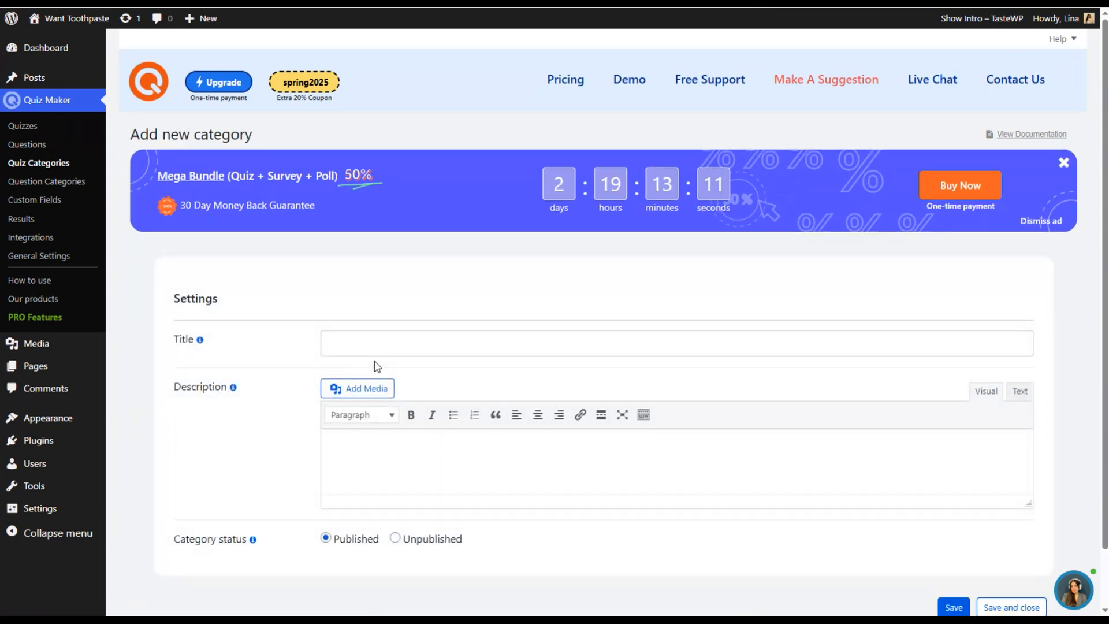
{"action": "scroll", "coordinate": [203, 299], "scroll_direction": "down", "scroll_amount": 1}
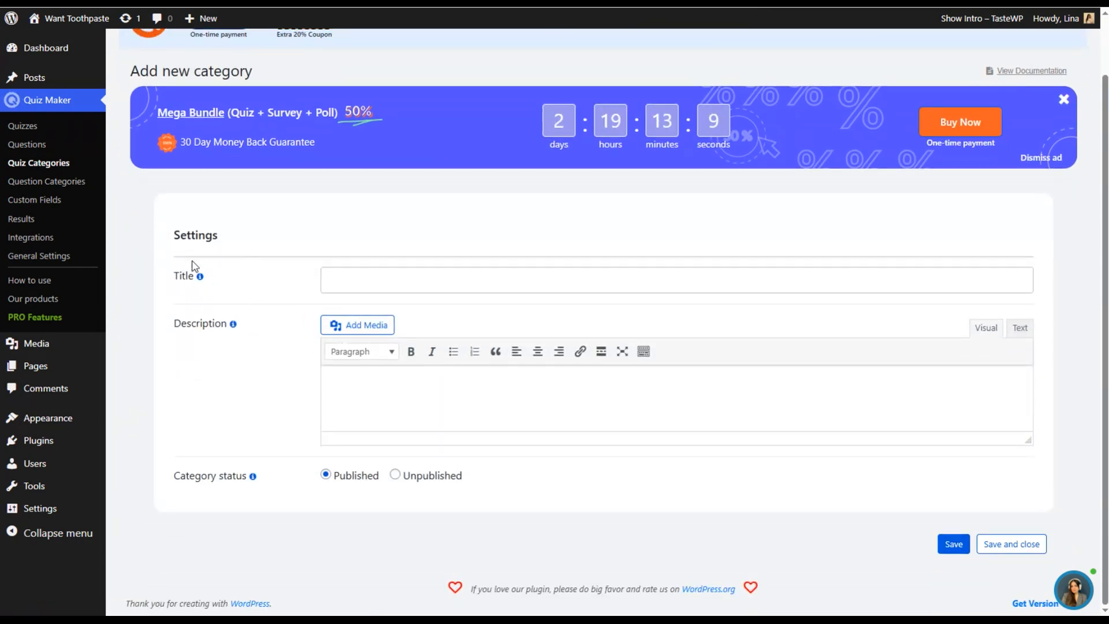
{"action": "left_click", "coordinate": [381, 279]}
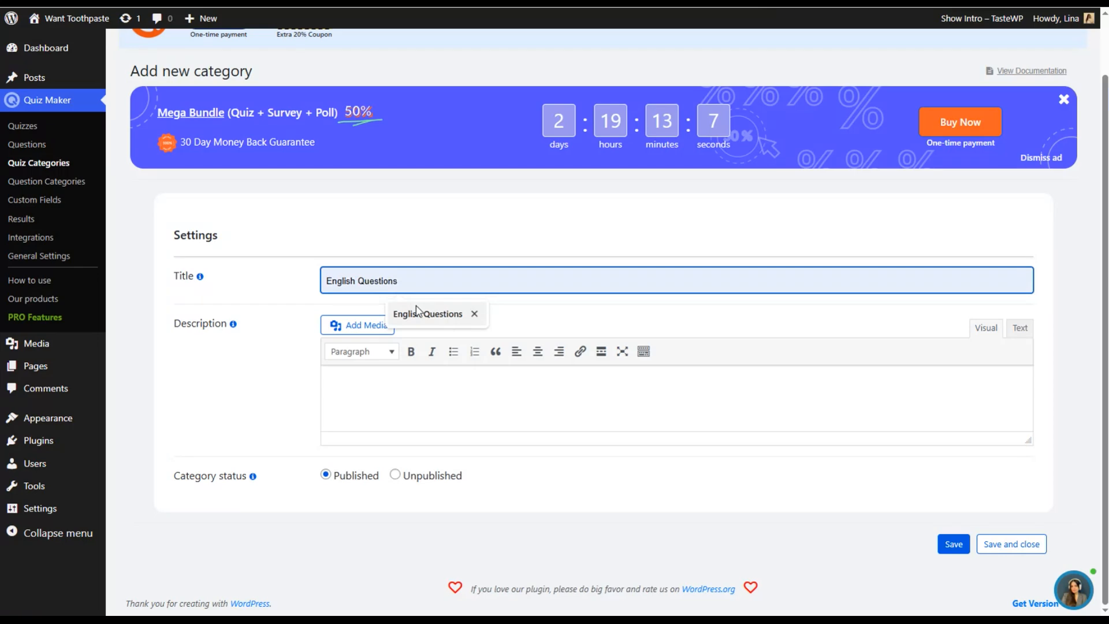
{"action": "type", "text": "English Quiz"}
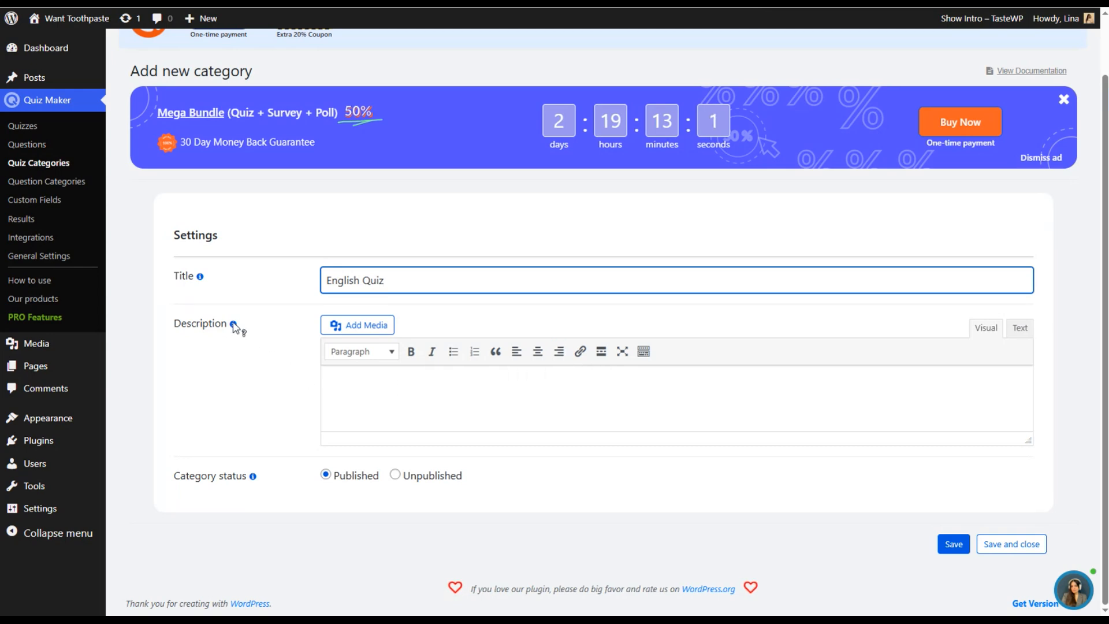
{"action": "mouse_move", "coordinate": [233, 326]}
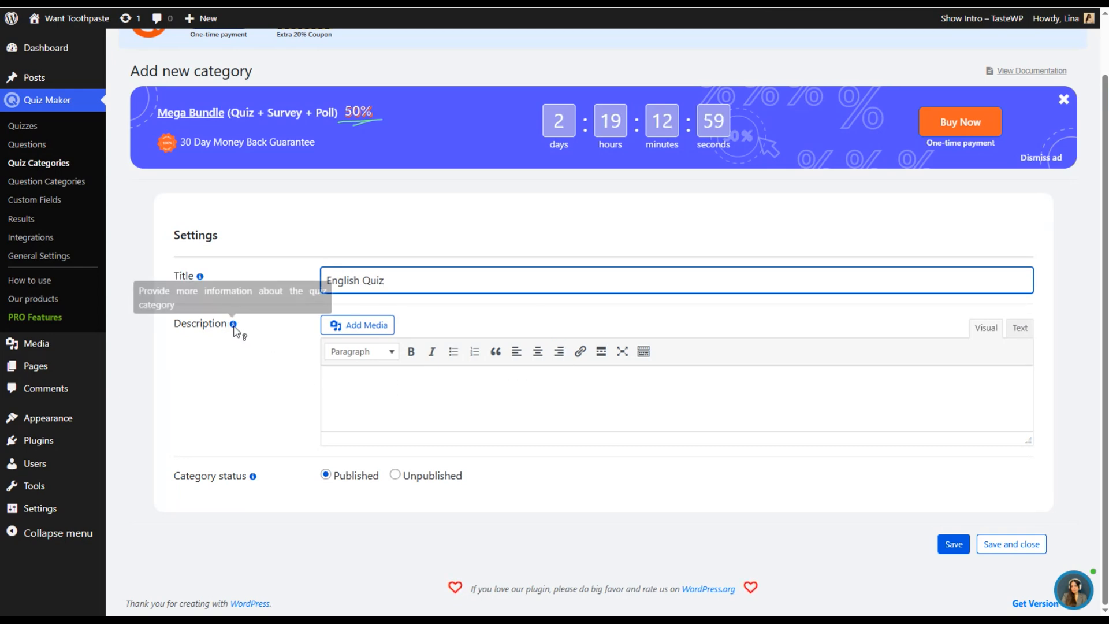
{"action": "left_click", "coordinate": [952, 552]}
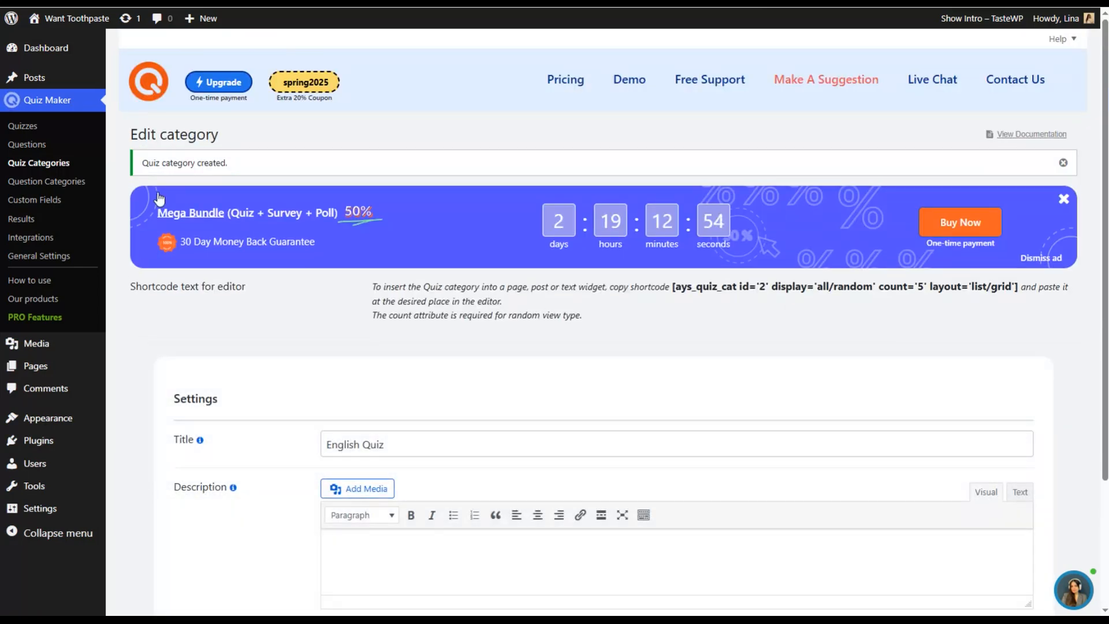
- Add a new quiz and title it "English Quiz"
{"action": "left_click", "coordinate": [50, 120]}
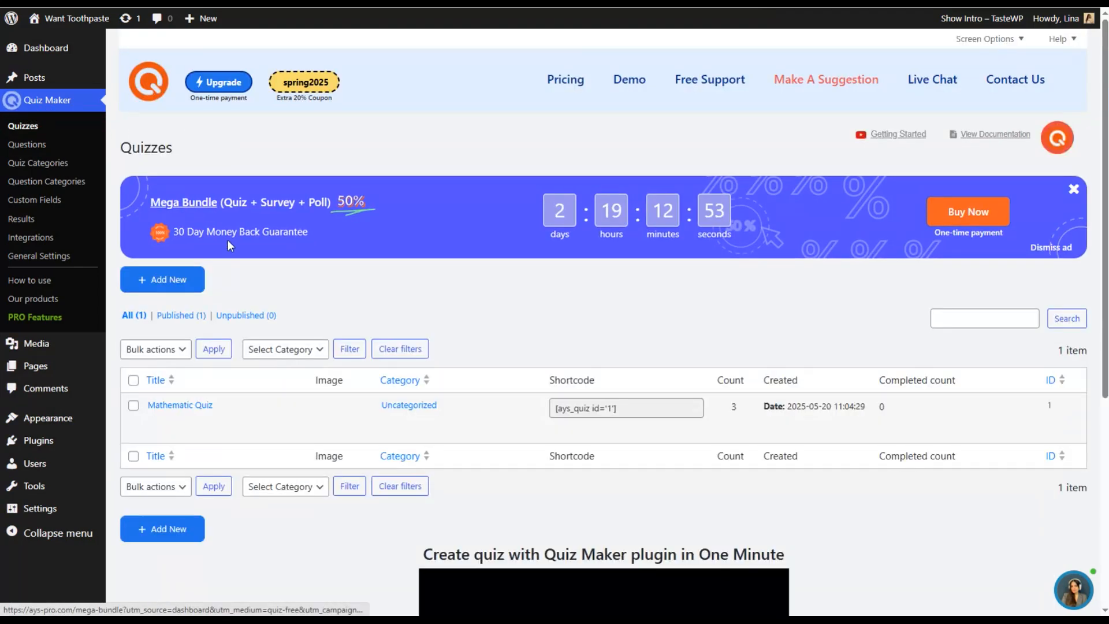
{"action": "left_click", "coordinate": [171, 283]}
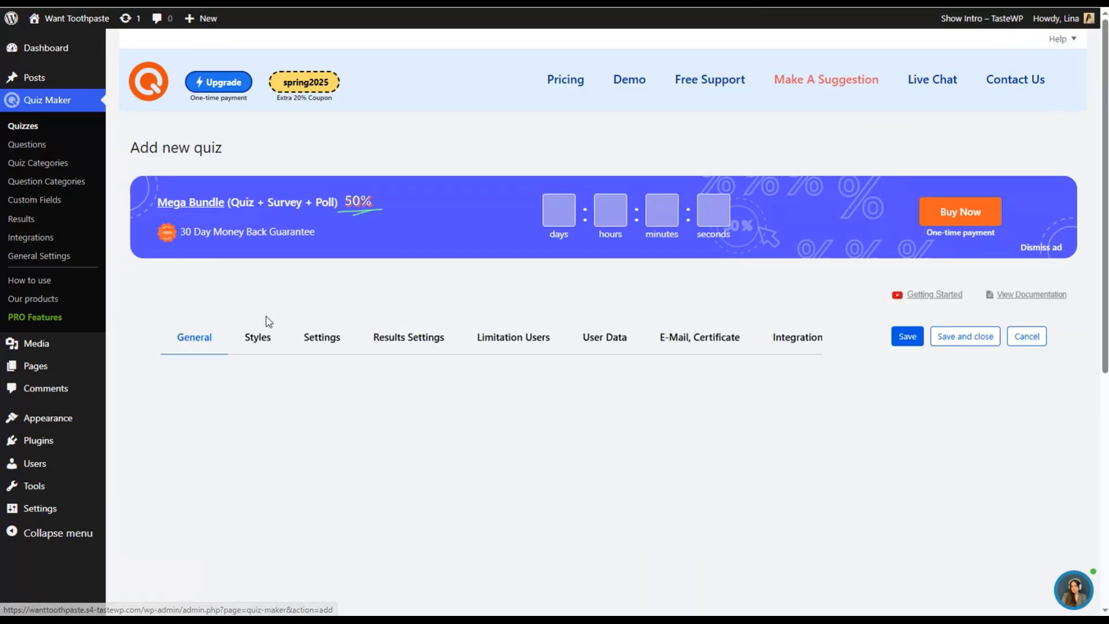
{"action": "scroll", "coordinate": [369, 324], "scroll_direction": "down", "scroll_amount": 5}
{"action": "scroll", "coordinate": [368, 278], "scroll_direction": "up", "scroll_amount": 2}
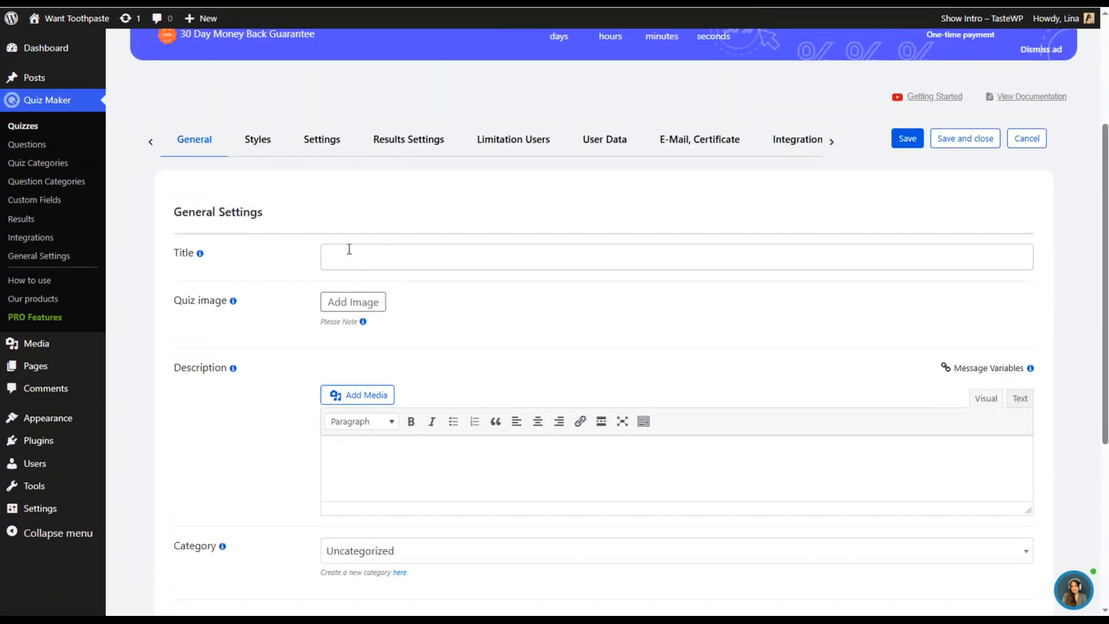
{"action": "left_click", "coordinate": [338, 259]}
{"action": "type", "text": "Engl"}
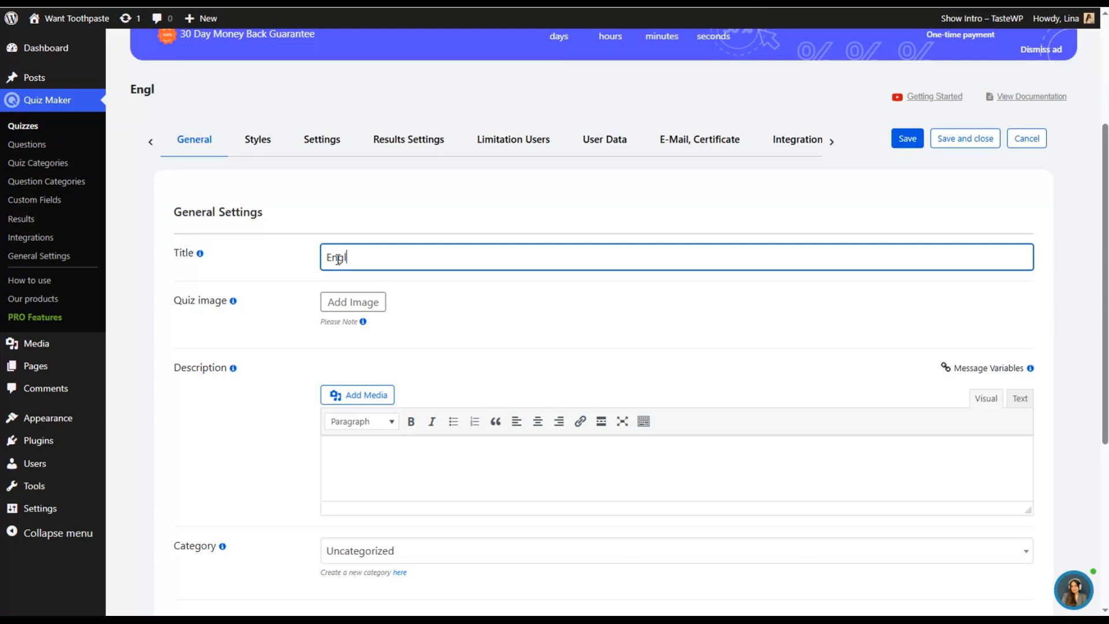
{"action": "type", "text": "ish Quiz"}
{"action": "scroll", "coordinate": [370, 300], "scroll_direction": "down", "scroll_amount": 2}
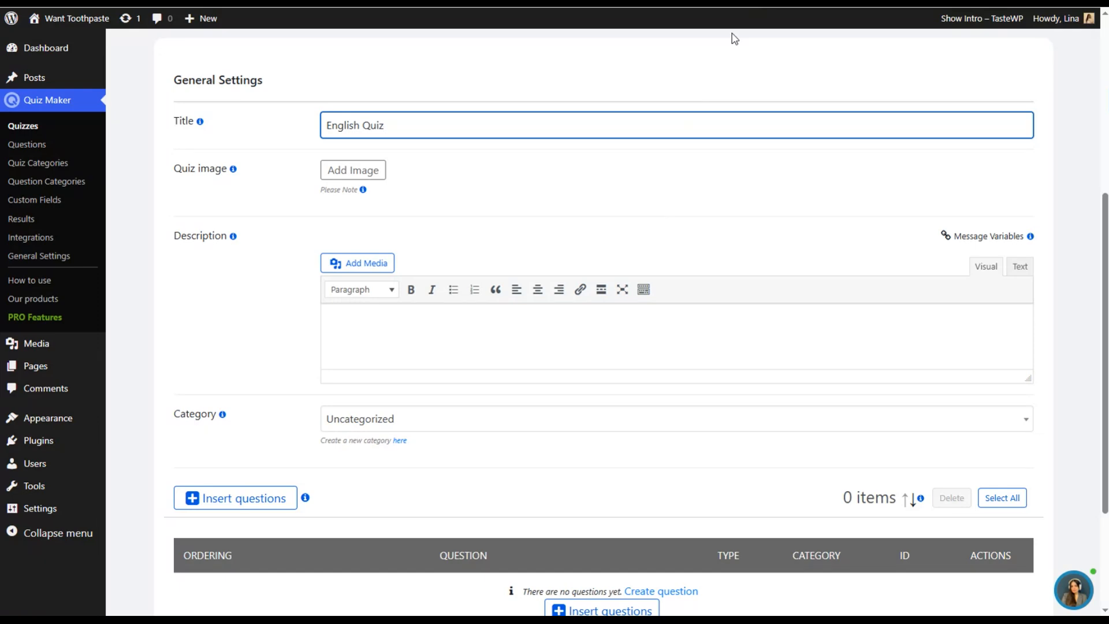
- Enter the quiz description "Check your English Level!" and assign the quiz to the English Quiz category
{"action": "left_click", "coordinate": [791, 55]}
{"action": "left_click", "coordinate": [347, 328]}
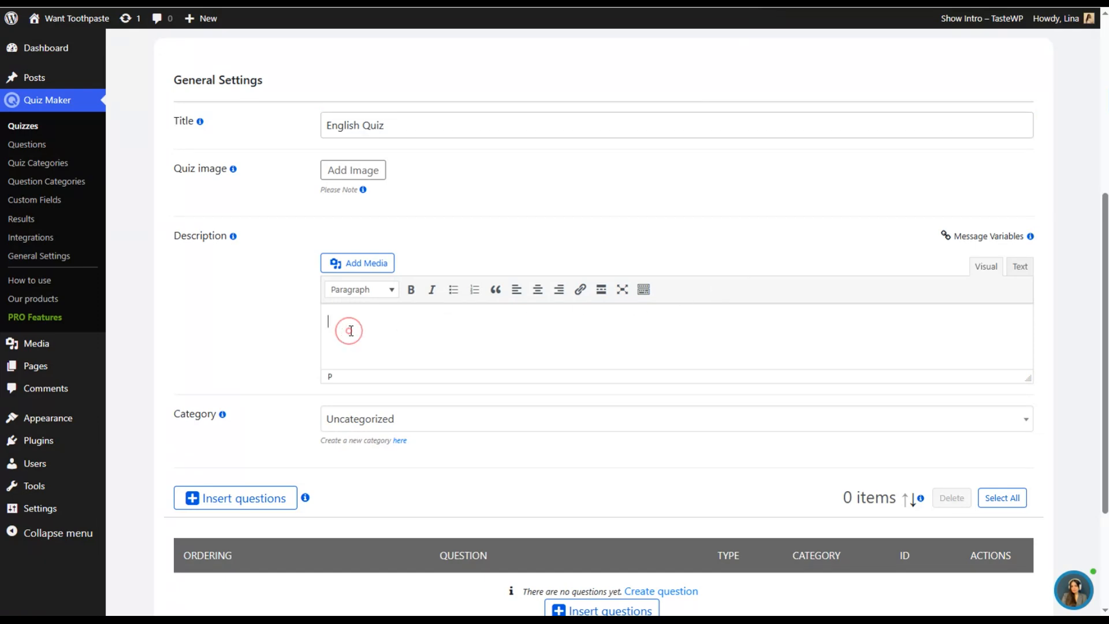
{"action": "type", "text": "Check your English Level"}
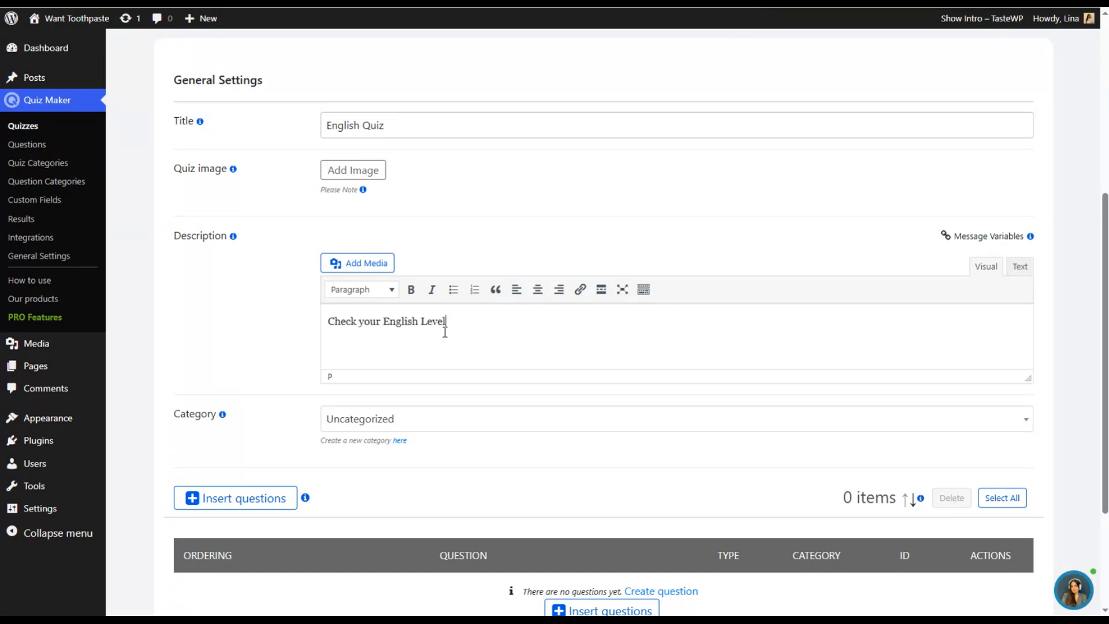
{"action": "type", "text": "!"}
{"action": "scroll", "coordinate": [428, 321], "scroll_direction": "down", "scroll_amount": 1}
{"action": "left_click", "coordinate": [397, 350]}
{"action": "left_click", "coordinate": [398, 413]}
- Insert all six questions of the English Questions category into the quiz, listing 10 entries in the question selection
{"action": "scroll", "coordinate": [414, 407], "scroll_direction": "down", "scroll_amount": 2}
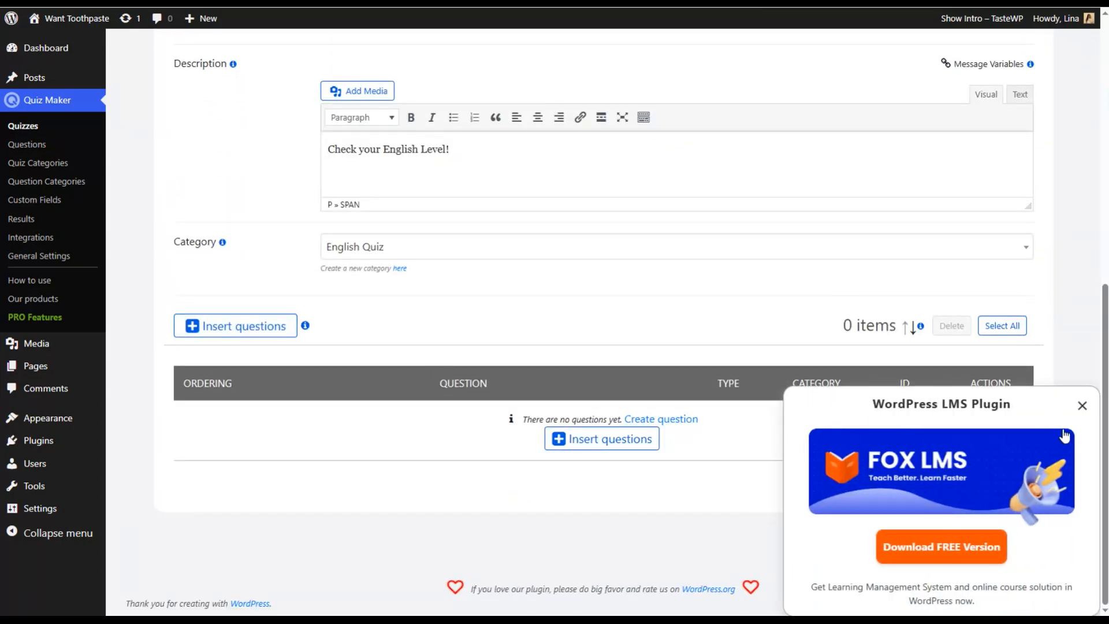
{"action": "left_click", "coordinate": [1082, 405]}
{"action": "left_click", "coordinate": [273, 326]}
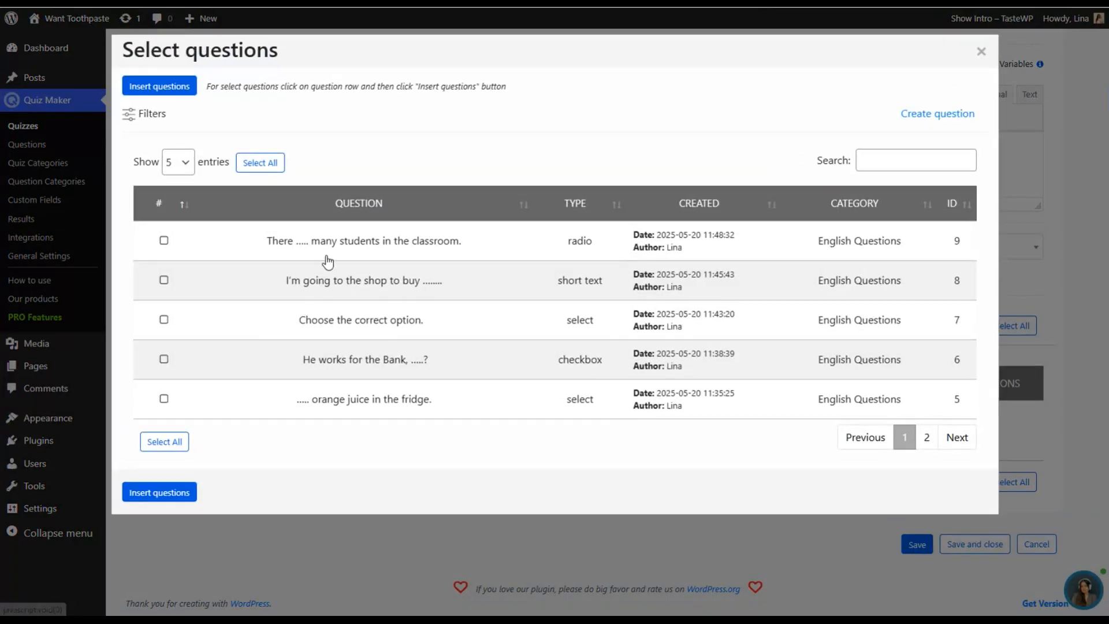
{"action": "left_click", "coordinate": [177, 162]}
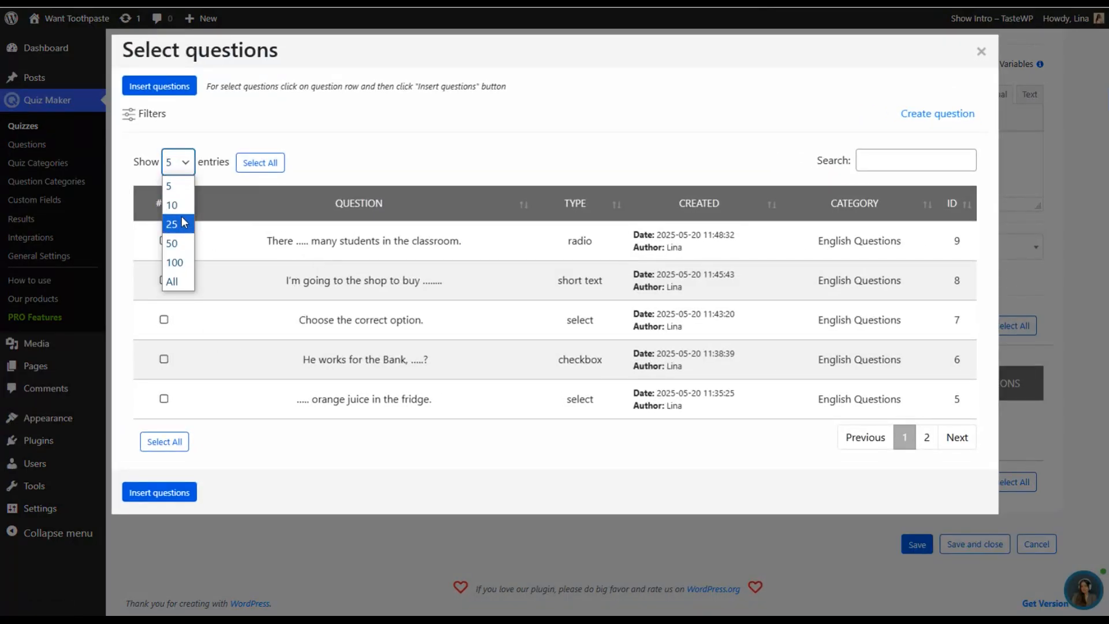
{"action": "left_click", "coordinate": [175, 204]}
{"action": "left_click", "coordinate": [317, 243]}
{"action": "left_click", "coordinate": [341, 280]}
{"action": "left_click", "coordinate": [354, 319]}
{"action": "left_click", "coordinate": [359, 347]}
{"action": "left_click", "coordinate": [375, 399]}
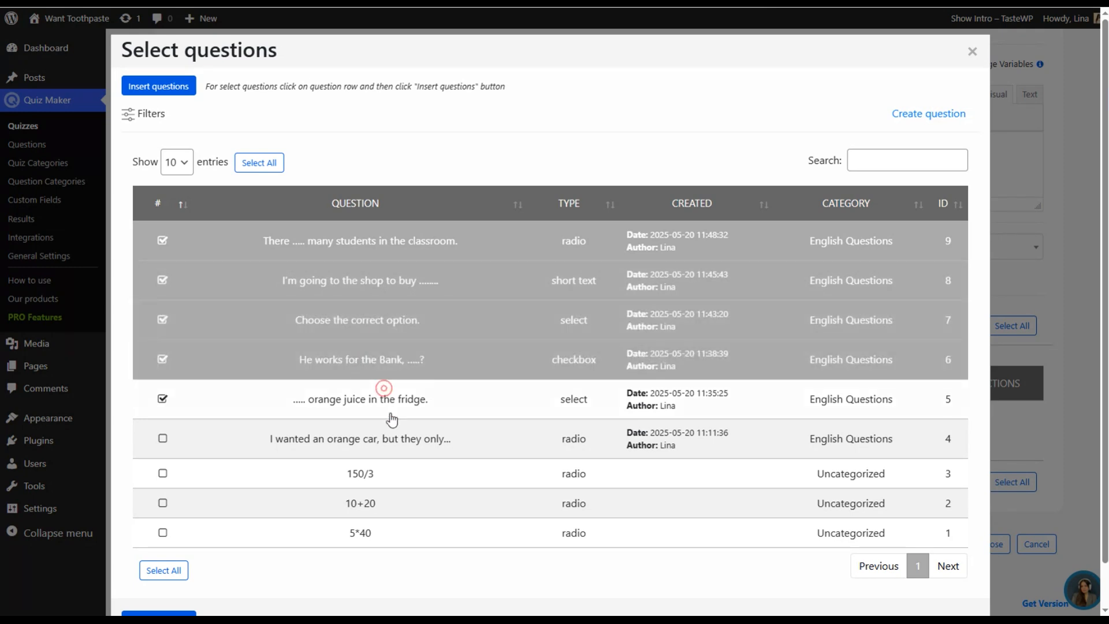
{"action": "left_click", "coordinate": [379, 434]}
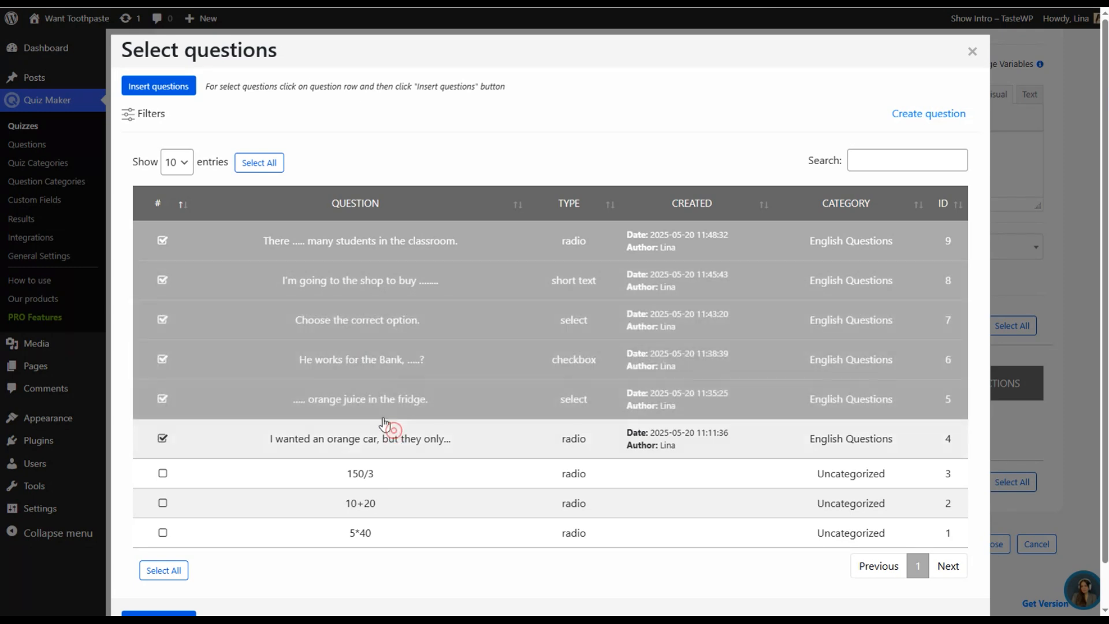
{"action": "left_click", "coordinate": [164, 87]}
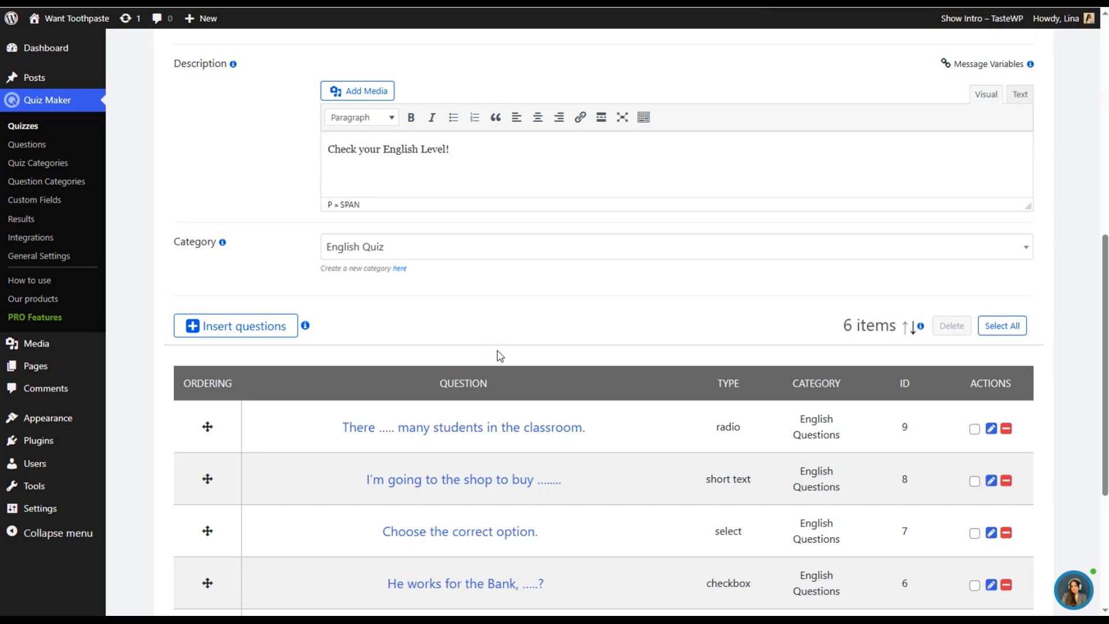
- Review the inserted questions, then examine the quiz's themes, size and color style settings and its preview
{"action": "scroll", "coordinate": [520, 396], "scroll_direction": "down", "scroll_amount": 3}
{"action": "scroll", "coordinate": [483, 309], "scroll_direction": "up", "scroll_amount": 5}
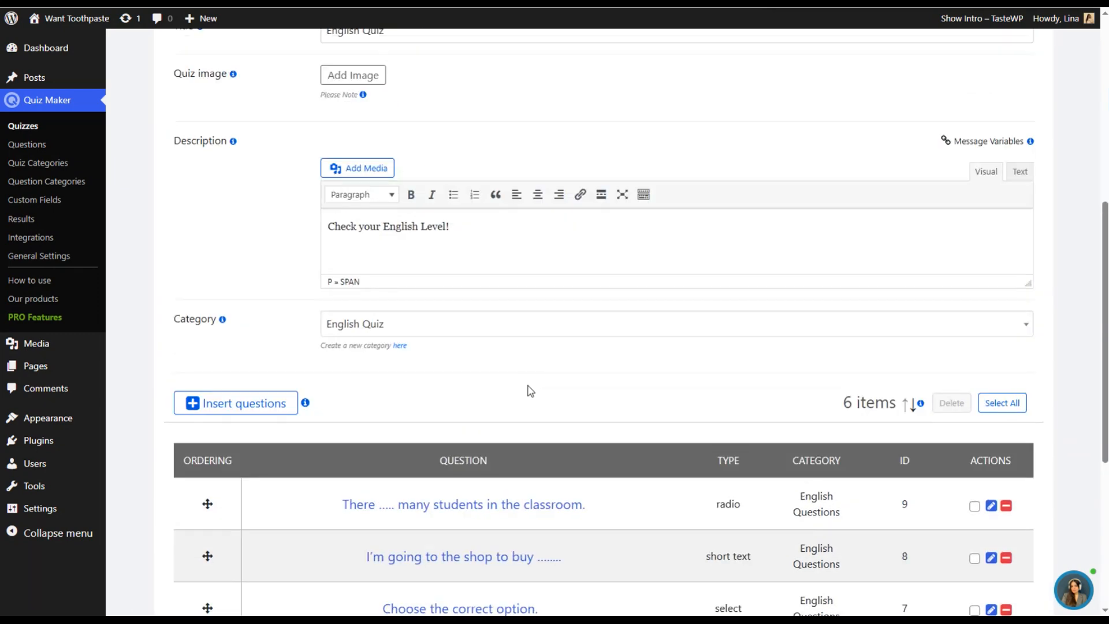
{"action": "scroll", "coordinate": [553, 375], "scroll_direction": "up", "scroll_amount": 3}
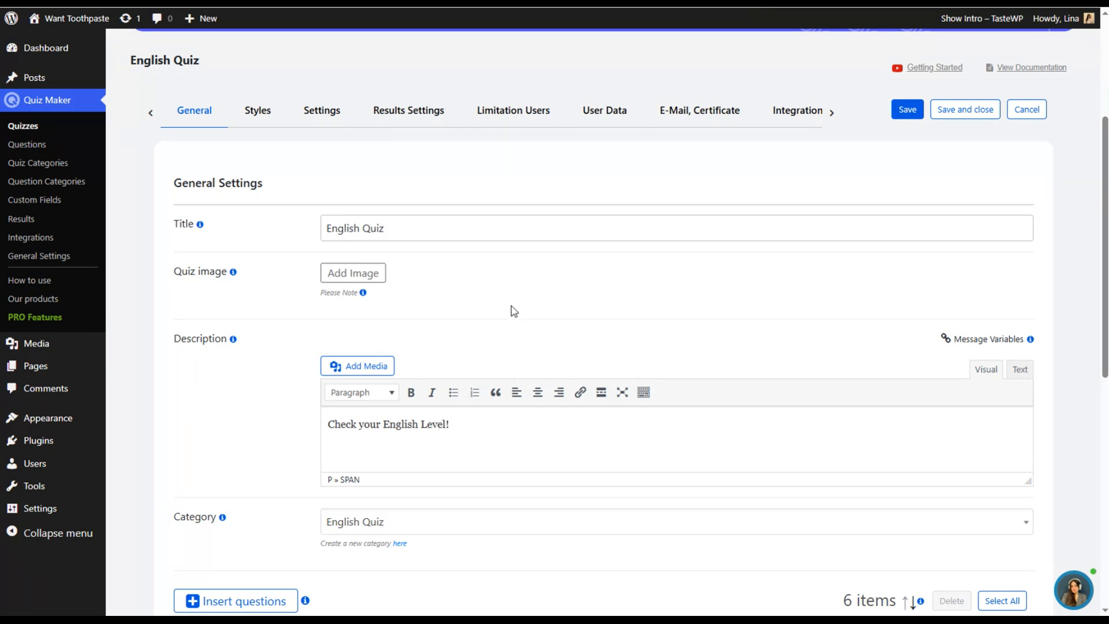
{"action": "left_click", "coordinate": [258, 112]}
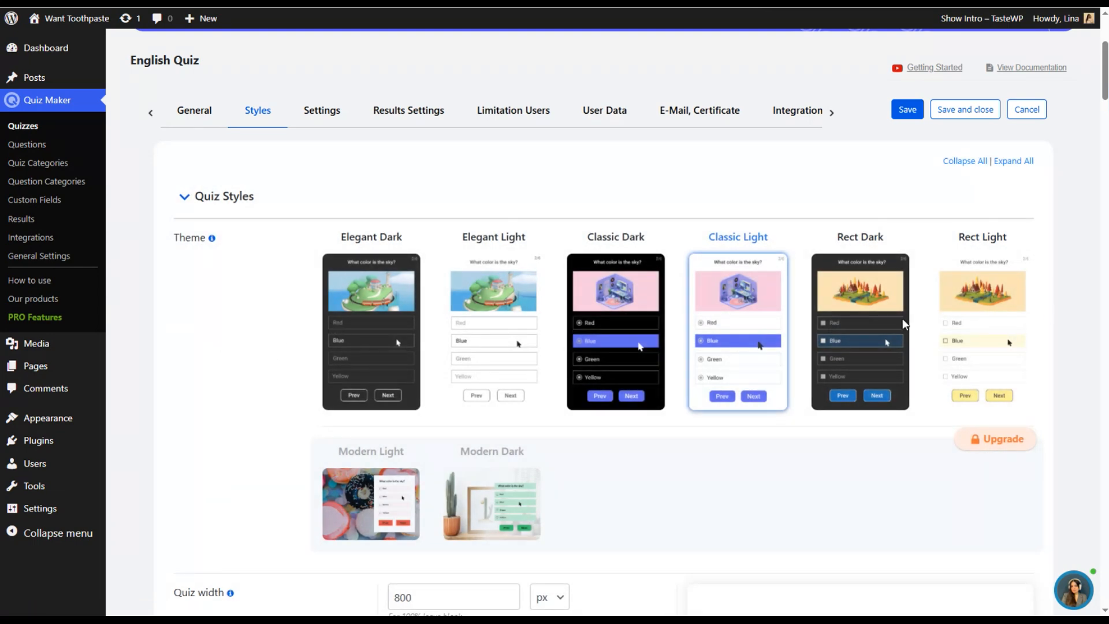
{"action": "scroll", "coordinate": [587, 236], "scroll_direction": "down", "scroll_amount": 3}
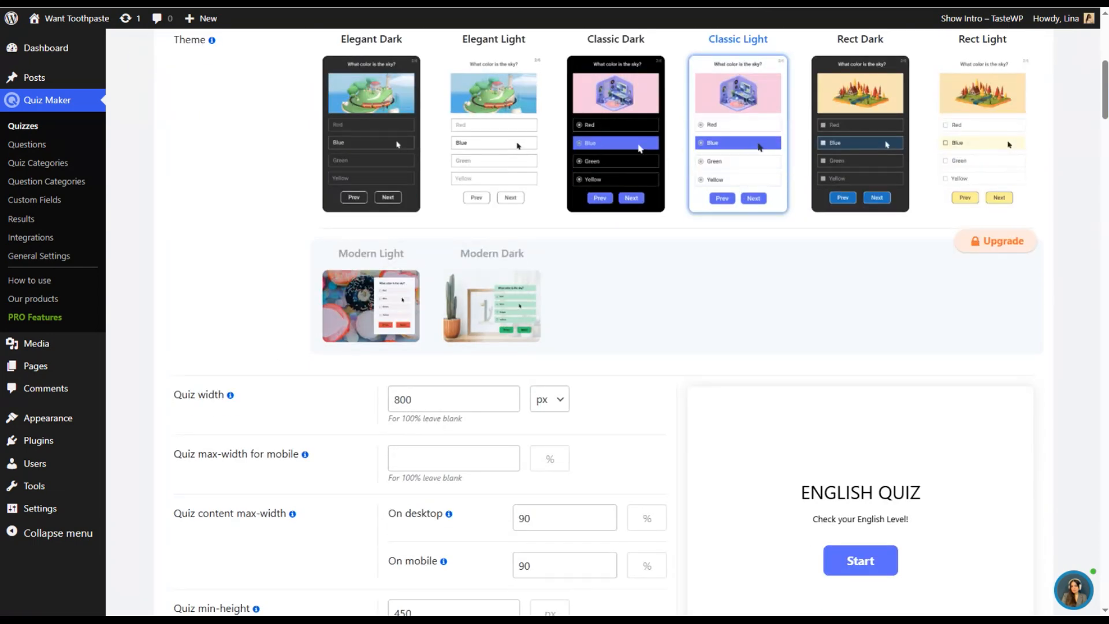
{"action": "scroll", "coordinate": [376, 405], "scroll_direction": "down", "scroll_amount": 1}
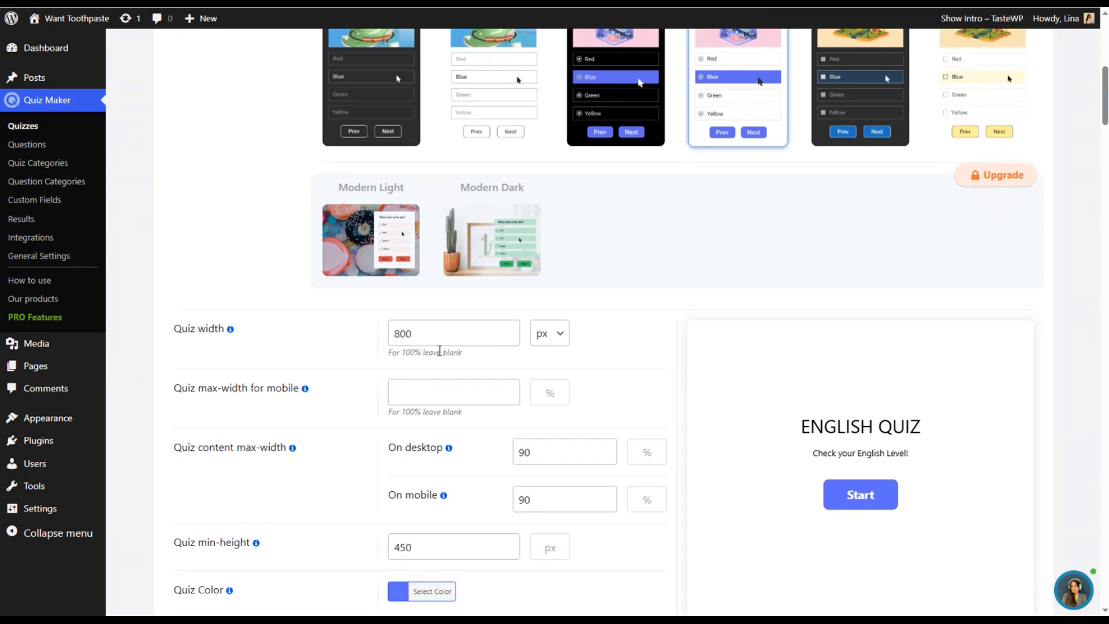
{"action": "scroll", "coordinate": [346, 358], "scroll_direction": "down", "scroll_amount": 1}
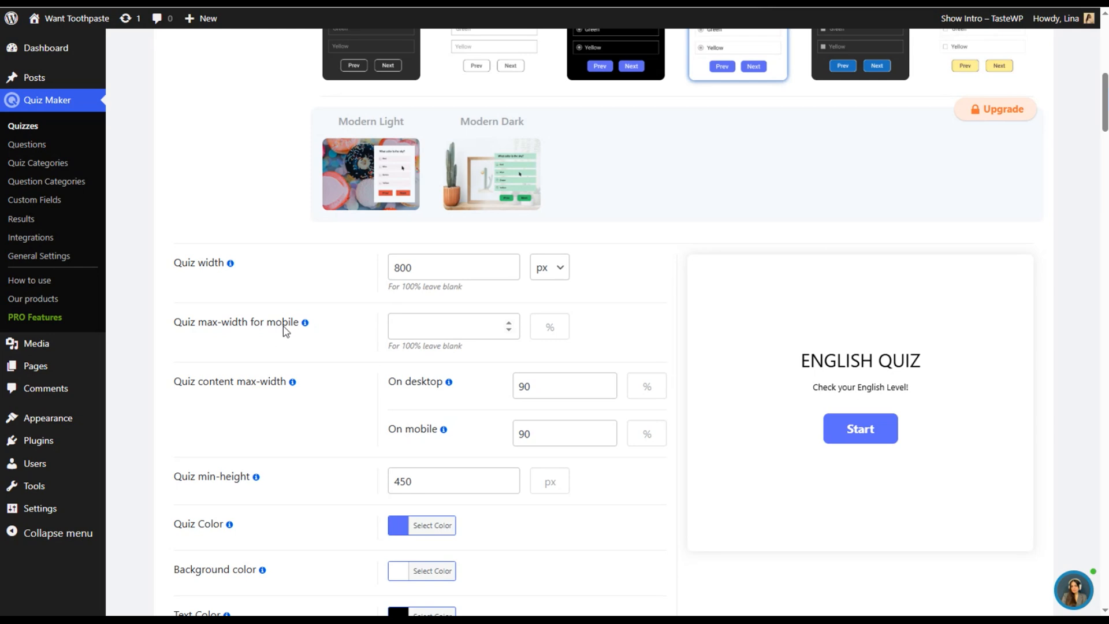
{"action": "scroll", "coordinate": [462, 347], "scroll_direction": "down", "scroll_amount": 2}
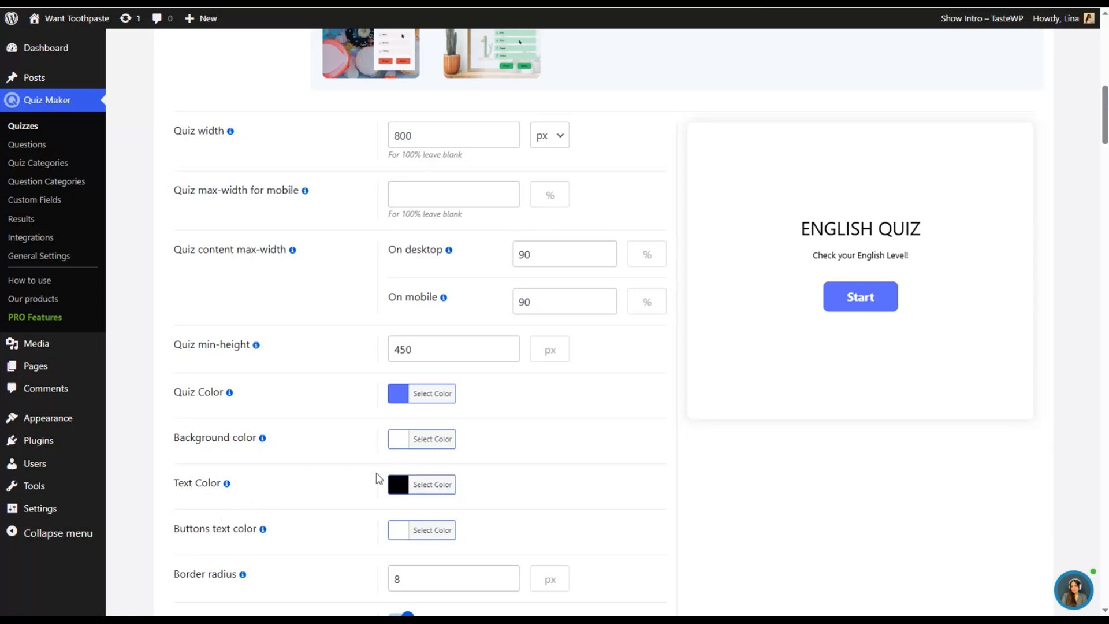
{"action": "scroll", "coordinate": [379, 478], "scroll_direction": "down", "scroll_amount": 2}
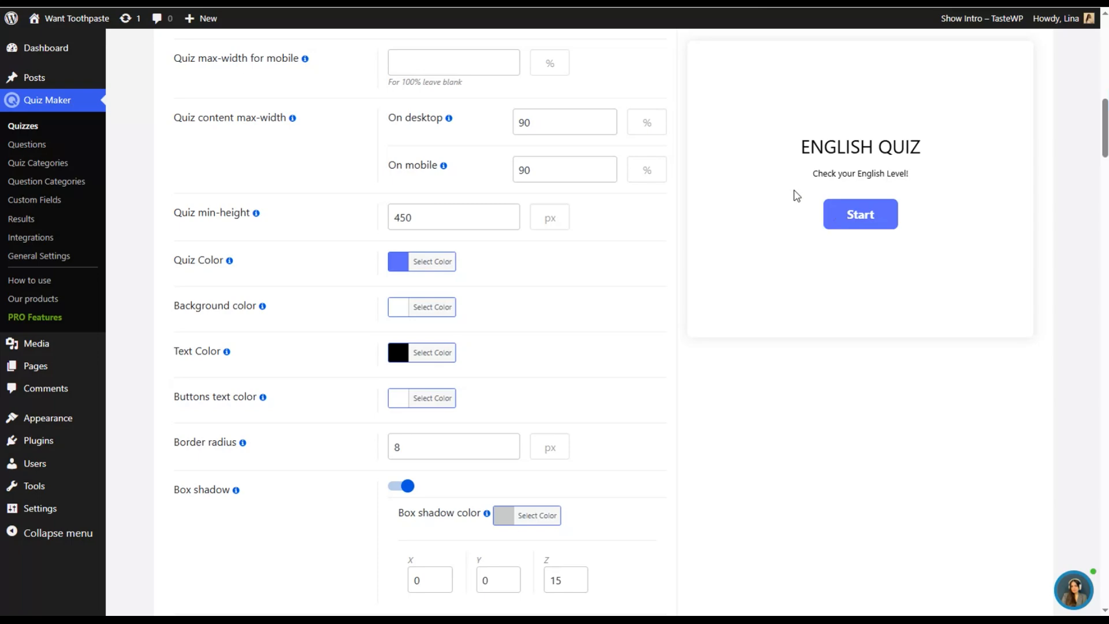
{"action": "scroll", "coordinate": [765, 213], "scroll_direction": "up", "scroll_amount": 9}
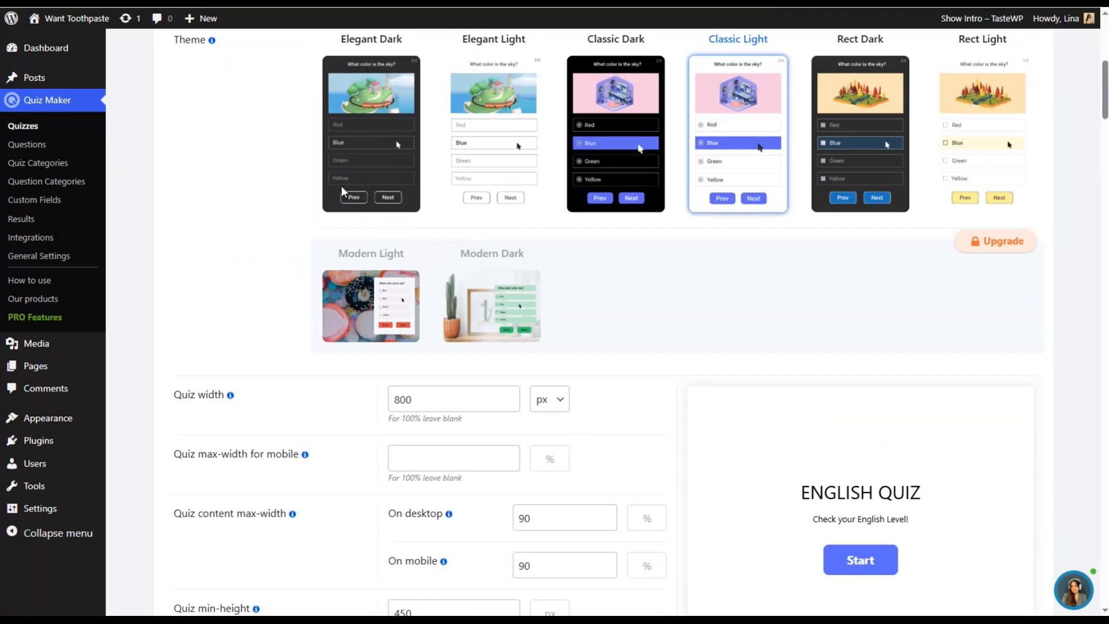
- Upload the image English-QUIZ.png and insert it as the quiz image in the general settings
{"action": "left_click", "coordinate": [203, 112]}
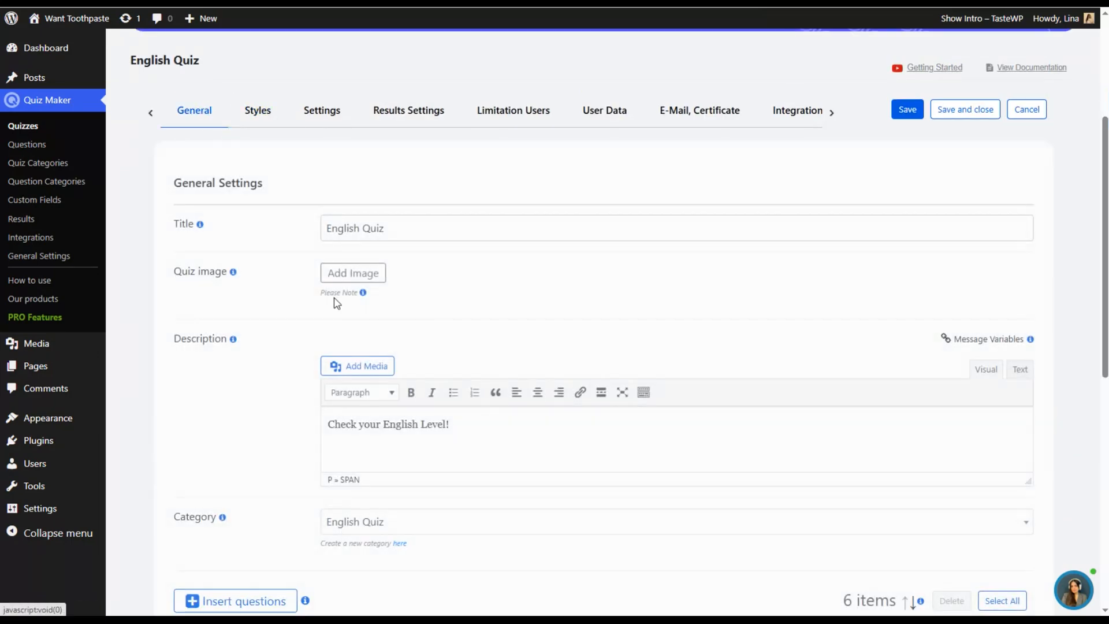
{"action": "left_click", "coordinate": [364, 275]}
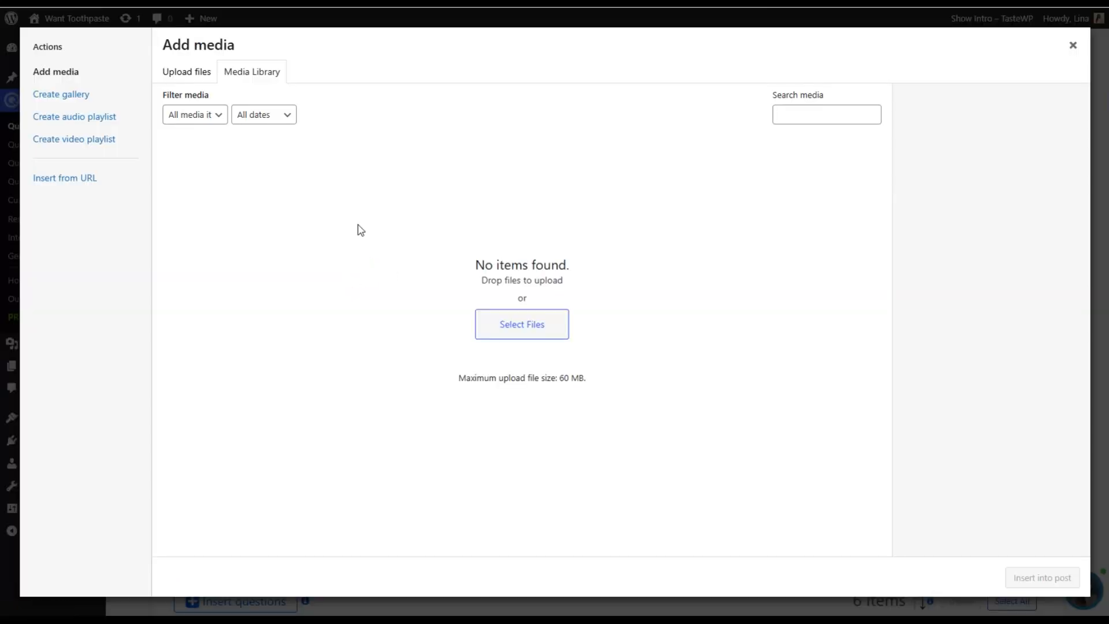
{"action": "left_click", "coordinate": [493, 315]}
{"action": "double_click", "coordinate": [267, 198]}
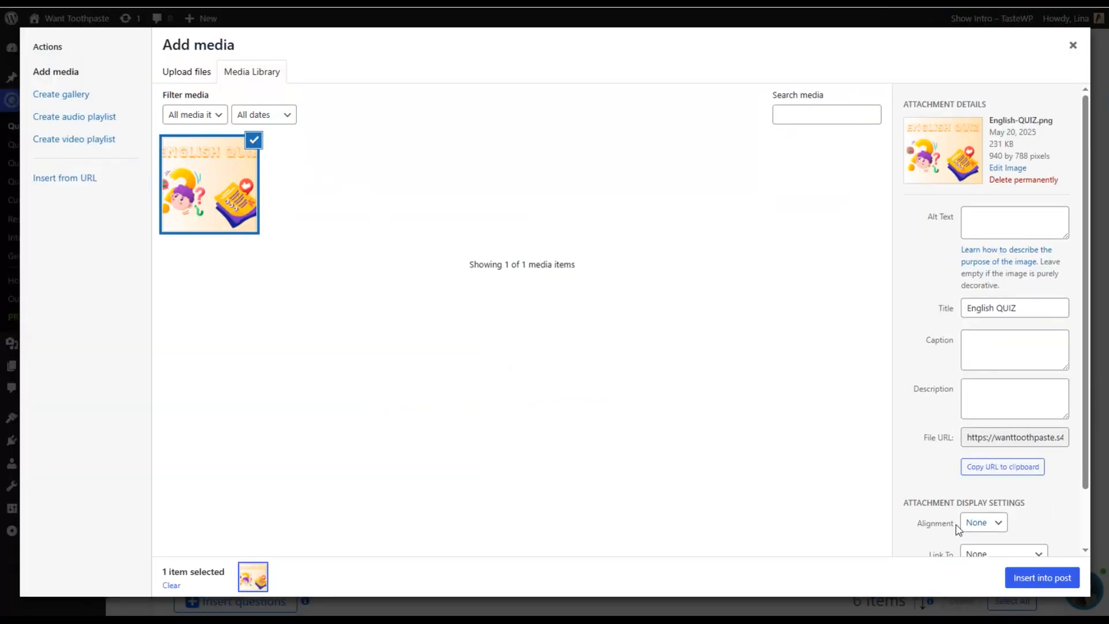
{"action": "left_click", "coordinate": [1032, 578]}
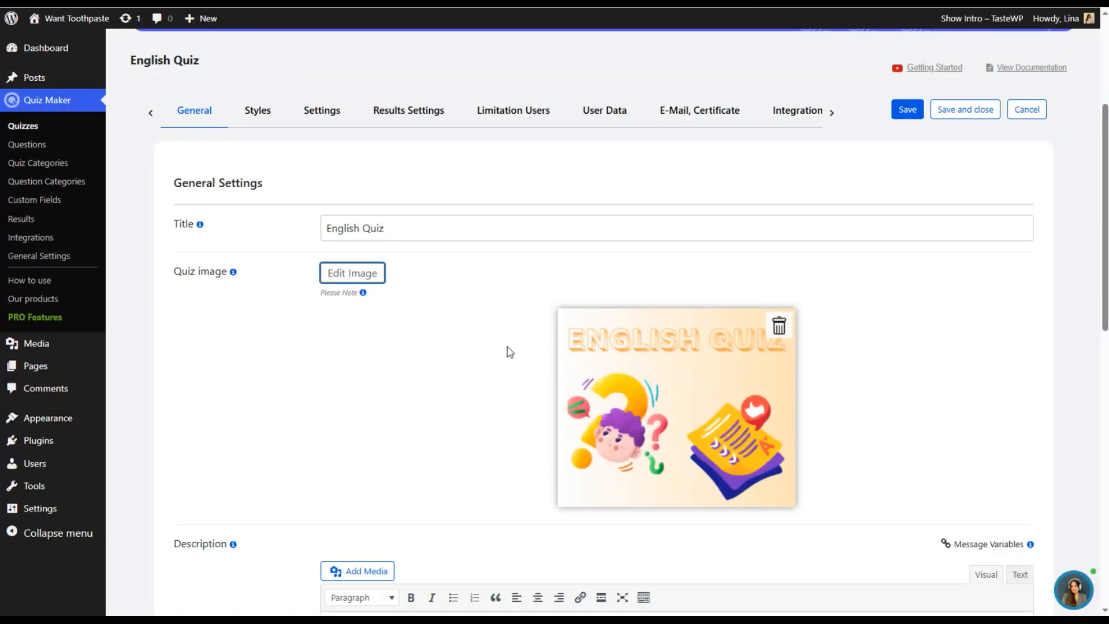
- Check how the quiz image looks in the preview among the quiz's style settings
{"action": "left_click", "coordinate": [258, 110]}
{"action": "scroll", "coordinate": [682, 328], "scroll_direction": "down", "scroll_amount": 5}
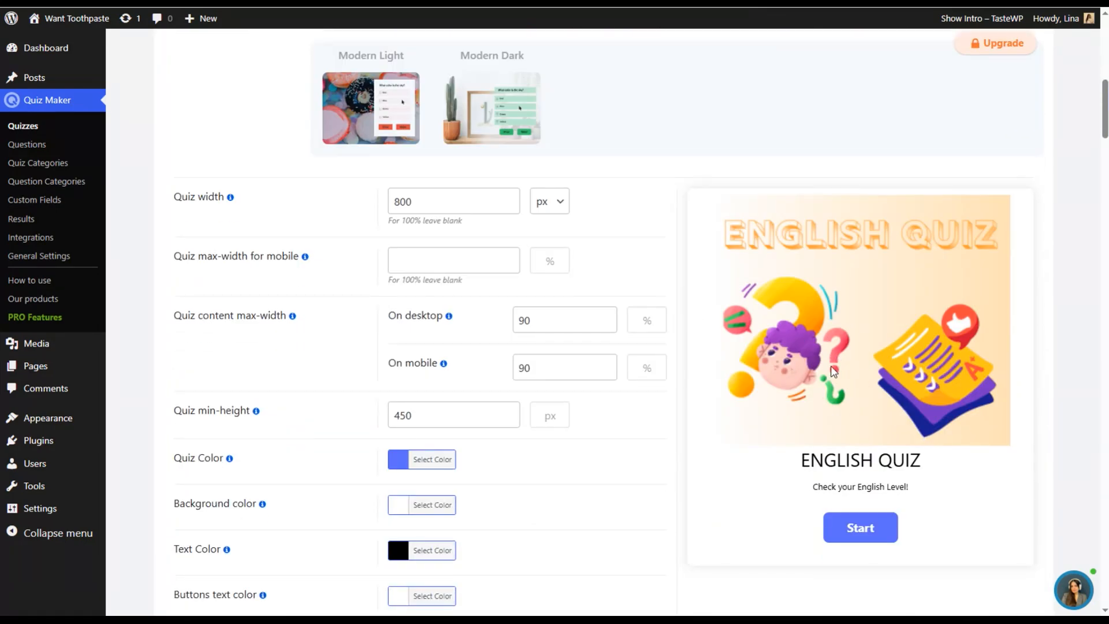
{"action": "scroll", "coordinate": [850, 379], "scroll_direction": "down", "scroll_amount": 2}
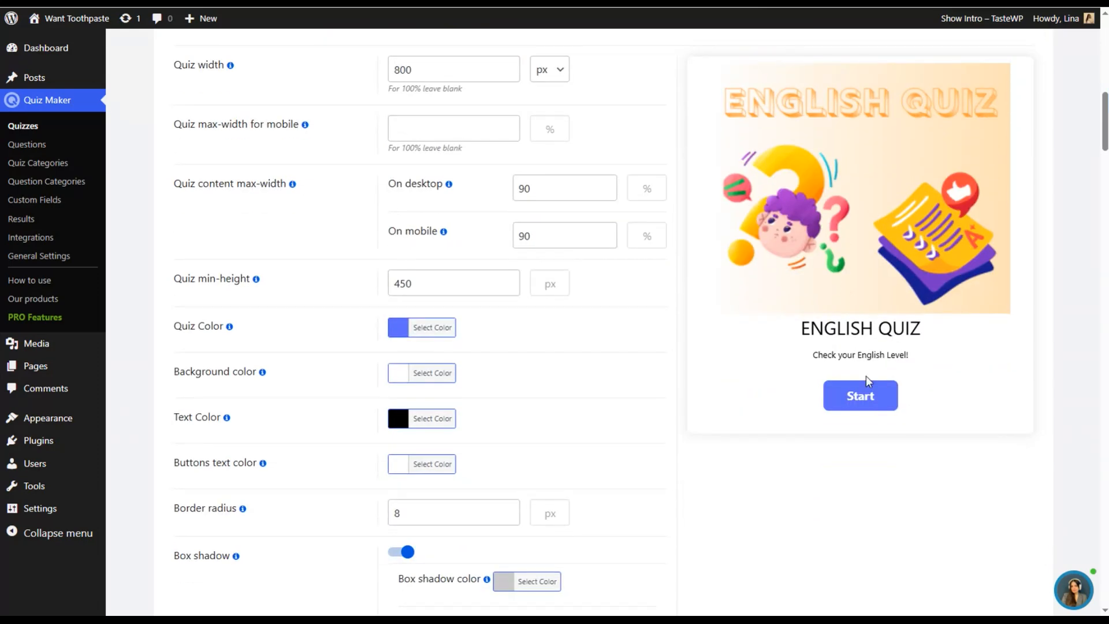
- Change the quiz color to a brighter blue and set the text color to #4557f9
{"action": "left_click", "coordinate": [434, 329]}
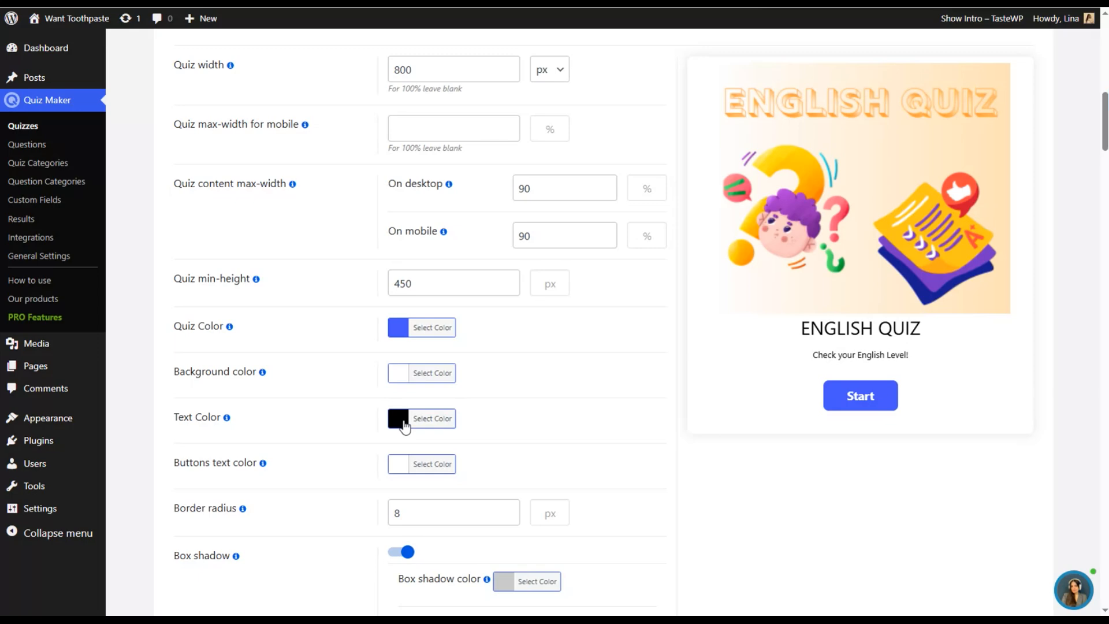
{"action": "left_click", "coordinate": [409, 426]}
{"action": "scroll", "coordinate": [445, 441], "scroll_direction": "down", "scroll_amount": 1}
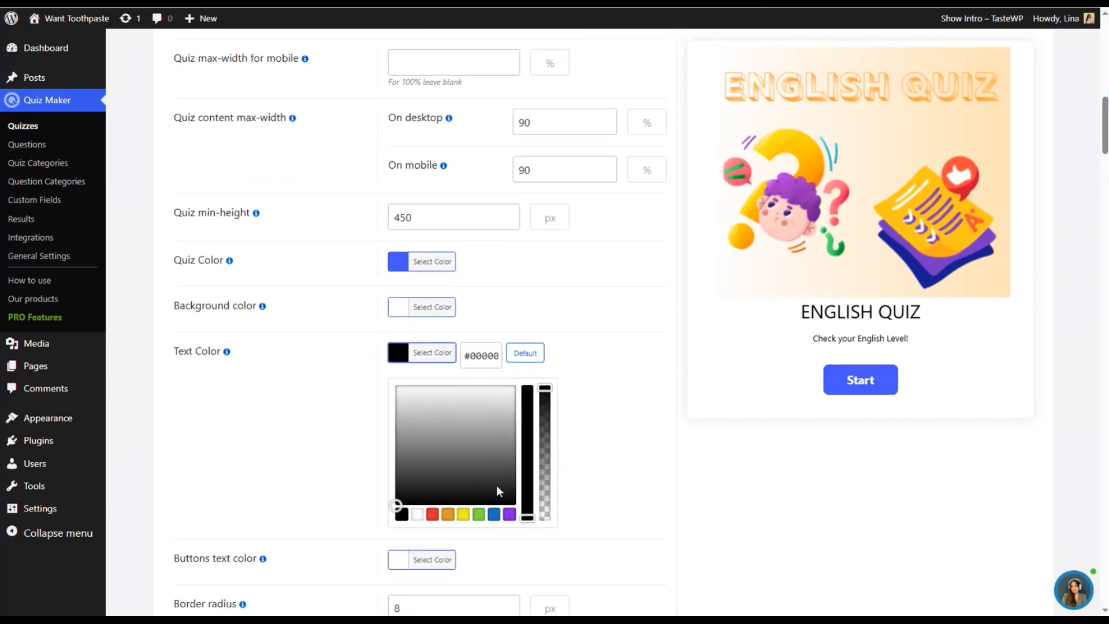
{"action": "left_click", "coordinate": [509, 516]}
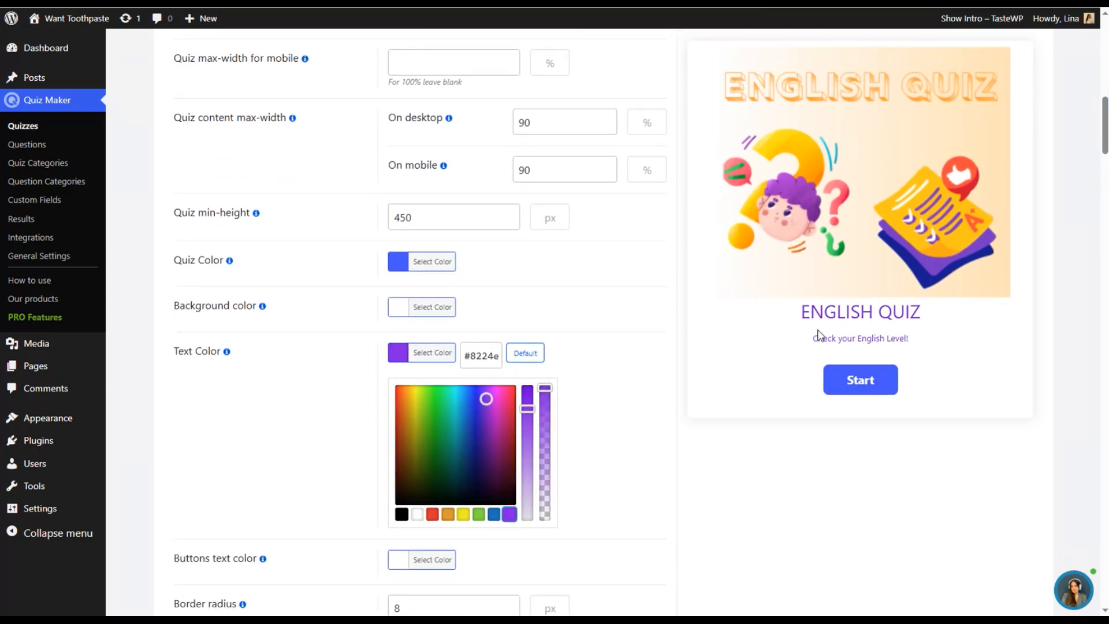
{"action": "left_click_drag", "start_coordinate": [488, 395], "coordinate": [475, 415]}
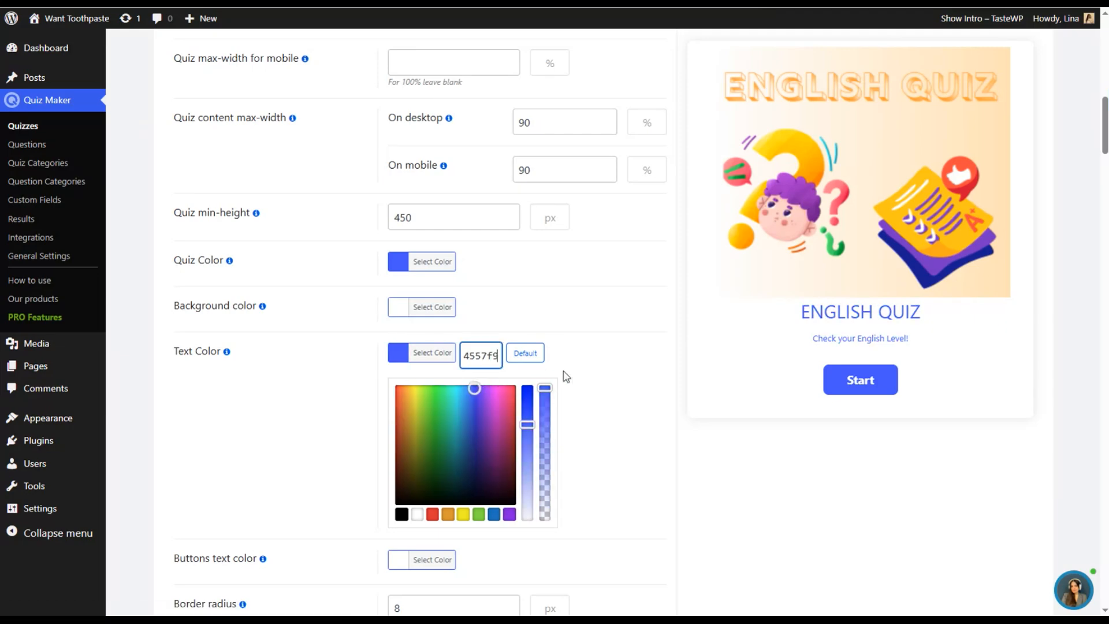
{"action": "left_click", "coordinate": [594, 368]}
- Set the buttons text color and the quiz background color to white
{"action": "scroll", "coordinate": [479, 418], "scroll_direction": "down", "scroll_amount": 1}
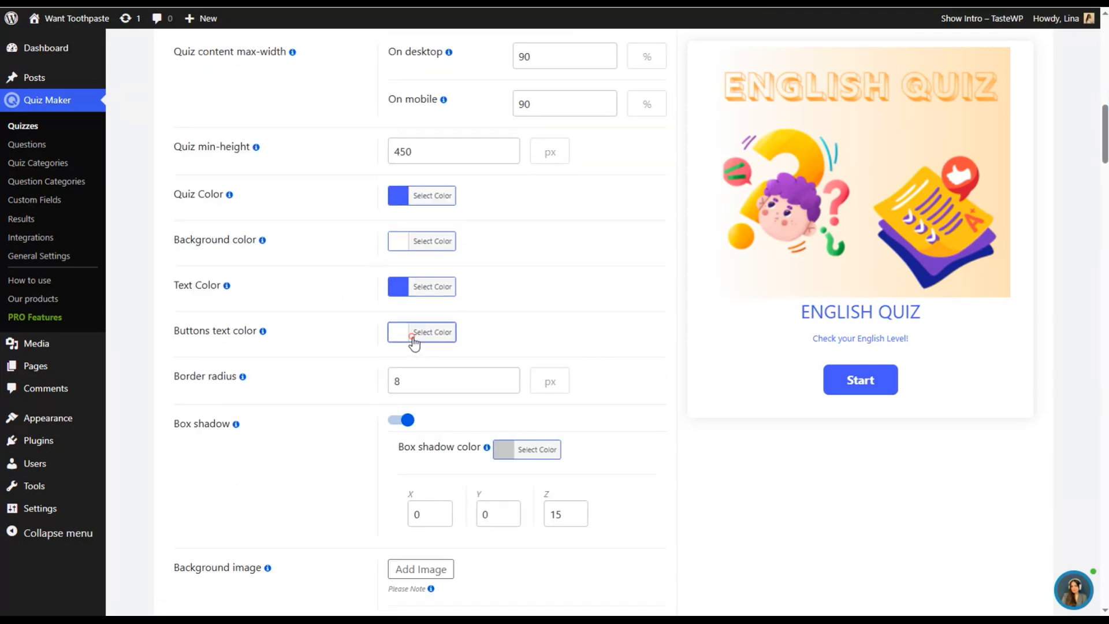
{"action": "left_click", "coordinate": [417, 337]}
{"action": "left_click_drag", "start_coordinate": [395, 368], "coordinate": [364, 334]}
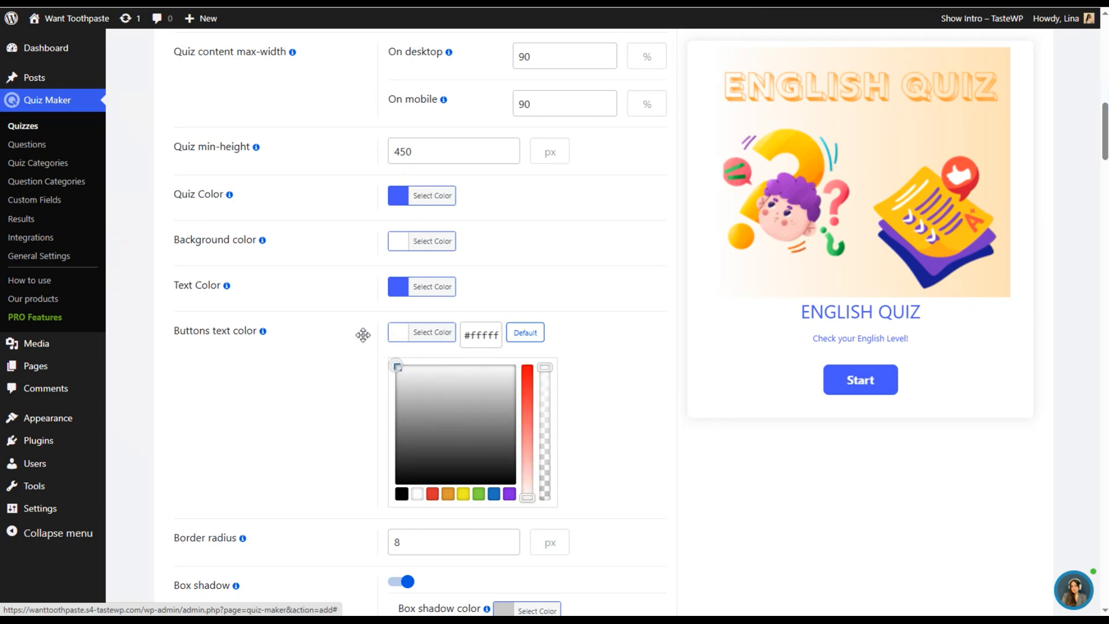
{"action": "left_click", "coordinate": [512, 286]}
{"action": "left_click", "coordinate": [417, 245]}
{"action": "left_click_drag", "start_coordinate": [410, 283], "coordinate": [339, 240]}
{"action": "left_click", "coordinate": [559, 213]}
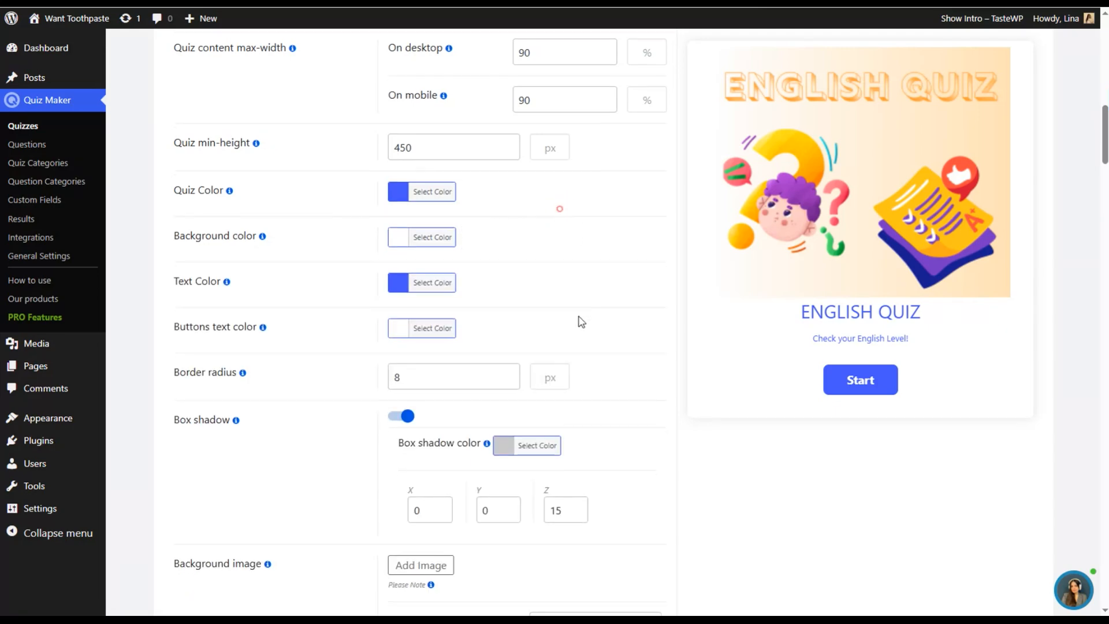
- Turn off the quiz's box shadow
{"action": "scroll", "coordinate": [462, 358], "scroll_direction": "down", "scroll_amount": 2}
{"action": "left_click", "coordinate": [406, 288]}
{"action": "left_click", "coordinate": [393, 291]}
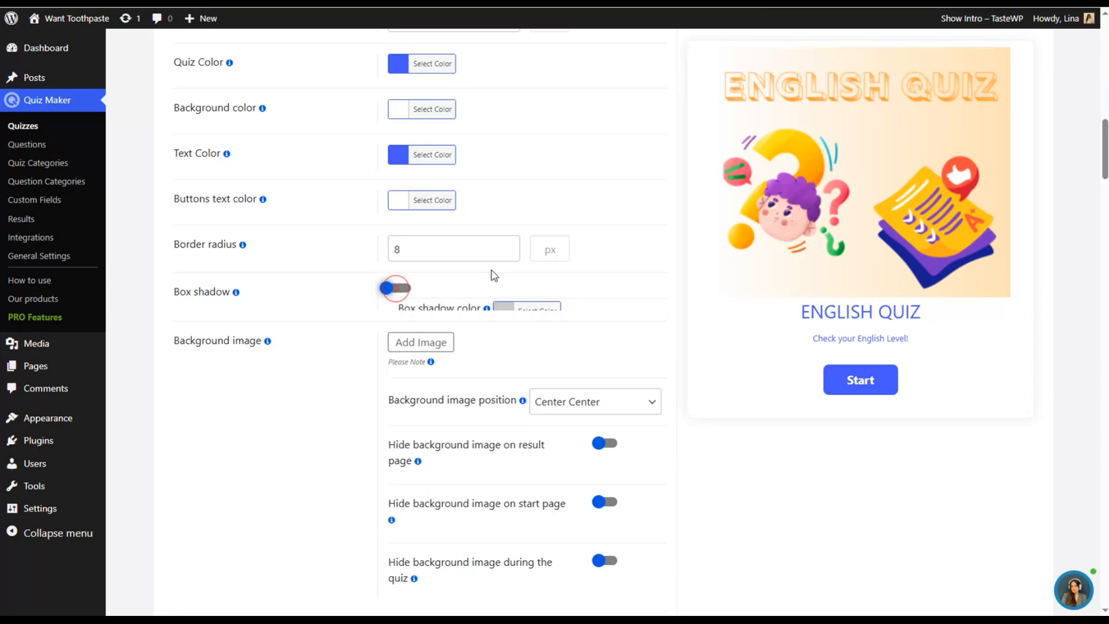
{"action": "left_click", "coordinate": [404, 289]}
- Try the background gradient on the quiz
{"action": "scroll", "coordinate": [473, 352], "scroll_direction": "down", "scroll_amount": 4}
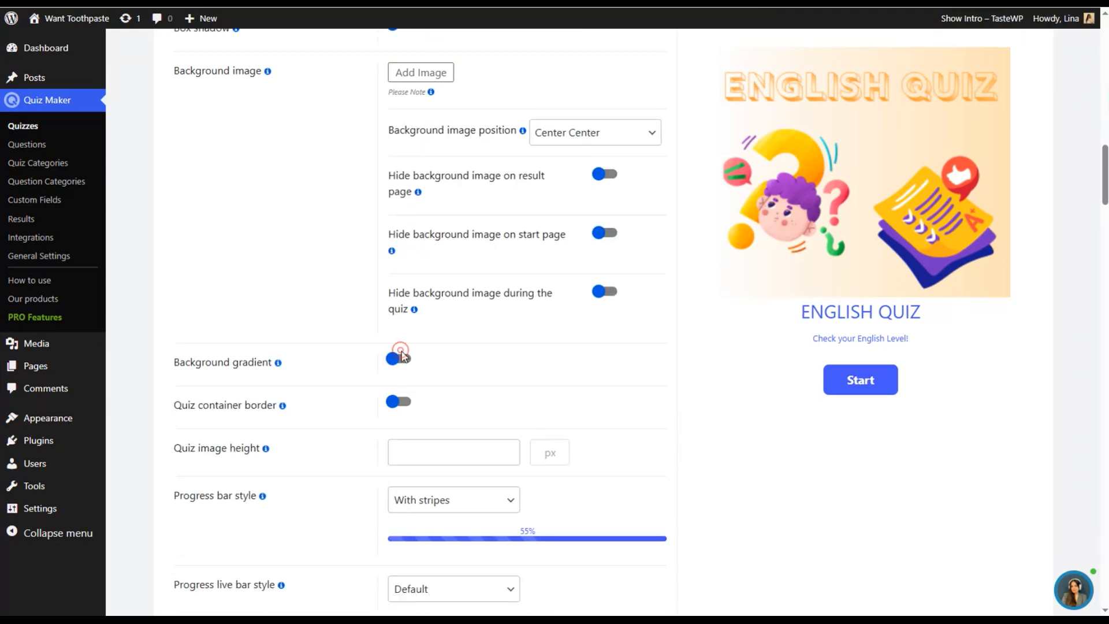
{"action": "left_click", "coordinate": [398, 358]}
{"action": "left_click", "coordinate": [399, 358]}
- Enable the quiz container border and set its color to the same blue as the quiz text
{"action": "scroll", "coordinate": [347, 333], "scroll_direction": "down", "scroll_amount": 2}
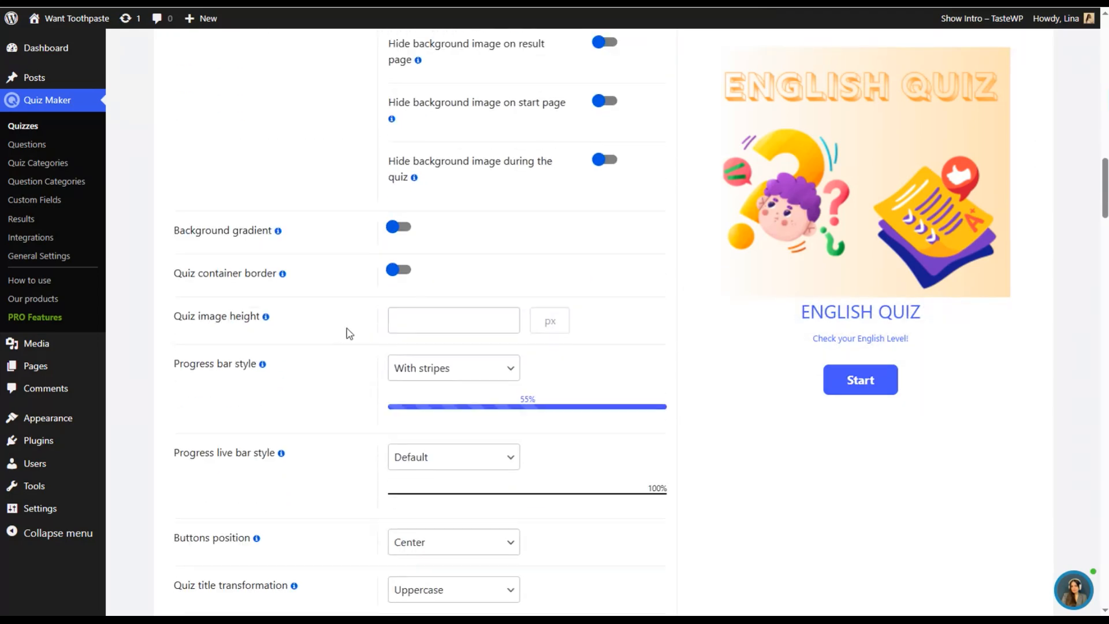
{"action": "left_click", "coordinate": [399, 270]}
{"action": "left_click", "coordinate": [494, 426]}
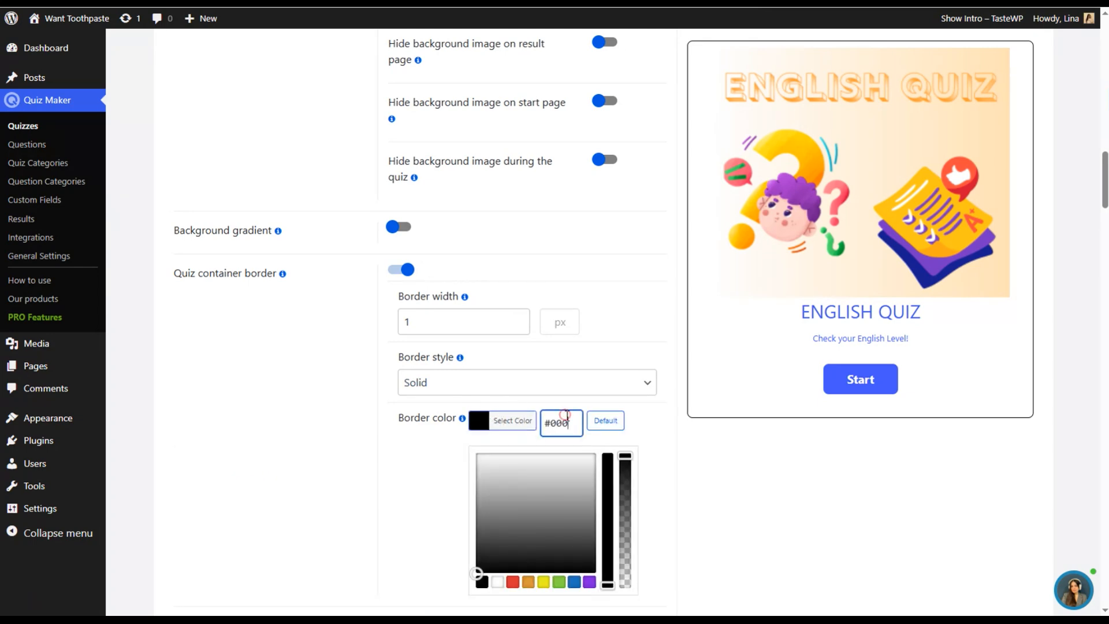
{"action": "left_click", "coordinate": [596, 425]}
{"action": "left_click", "coordinate": [661, 421]}
- Set the progress live bar style to With stripes and animation
{"action": "scroll", "coordinate": [586, 411], "scroll_direction": "down", "scroll_amount": 4}
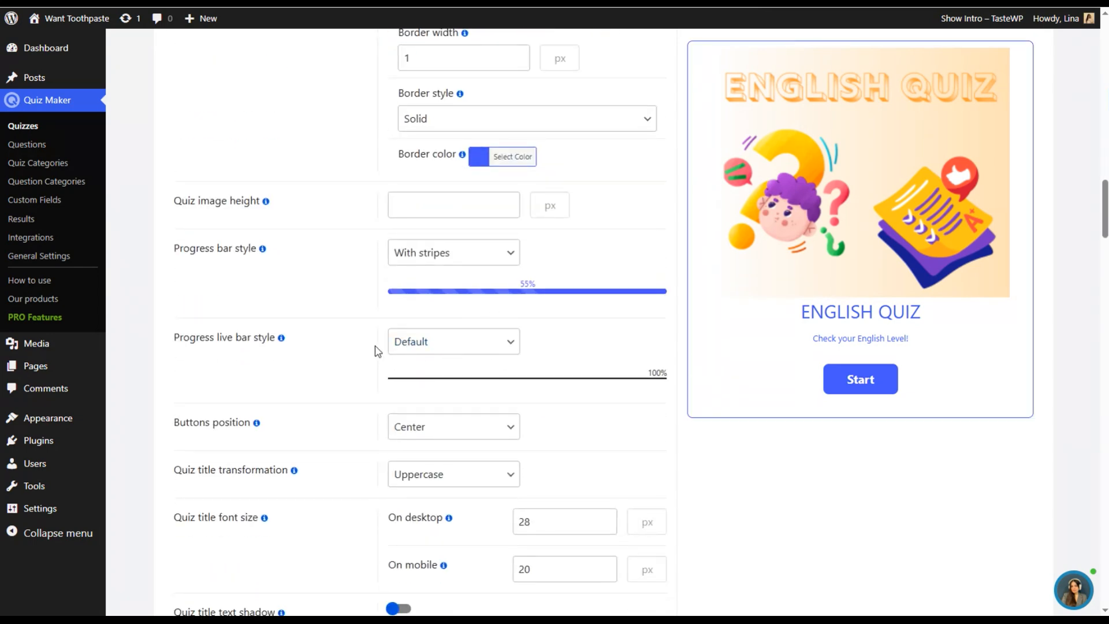
{"action": "left_click", "coordinate": [455, 341]}
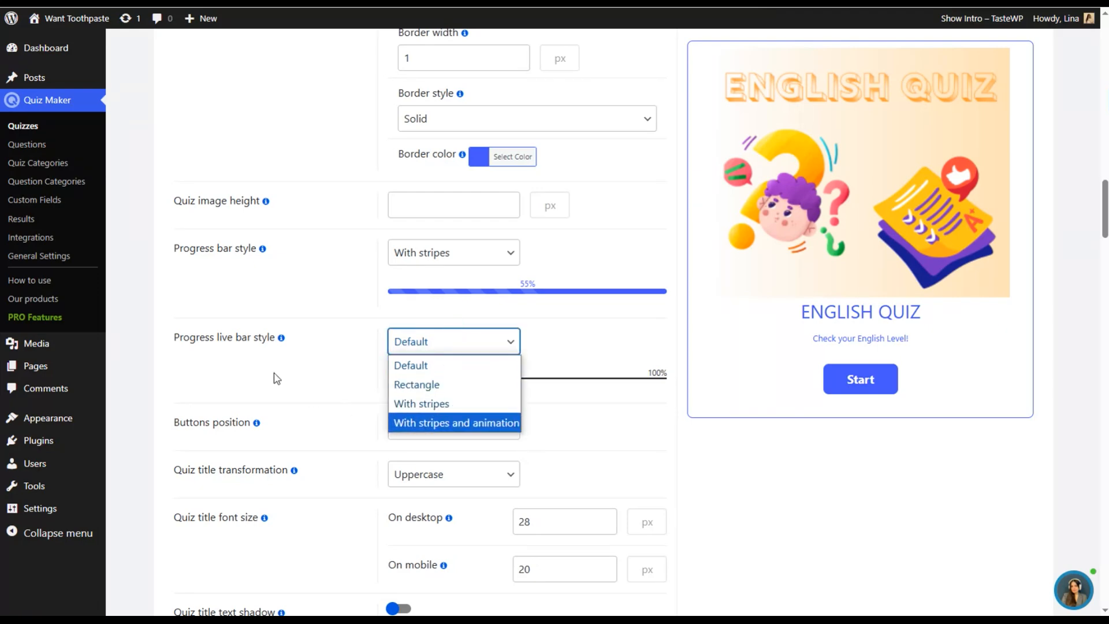
{"action": "left_click", "coordinate": [426, 422]}
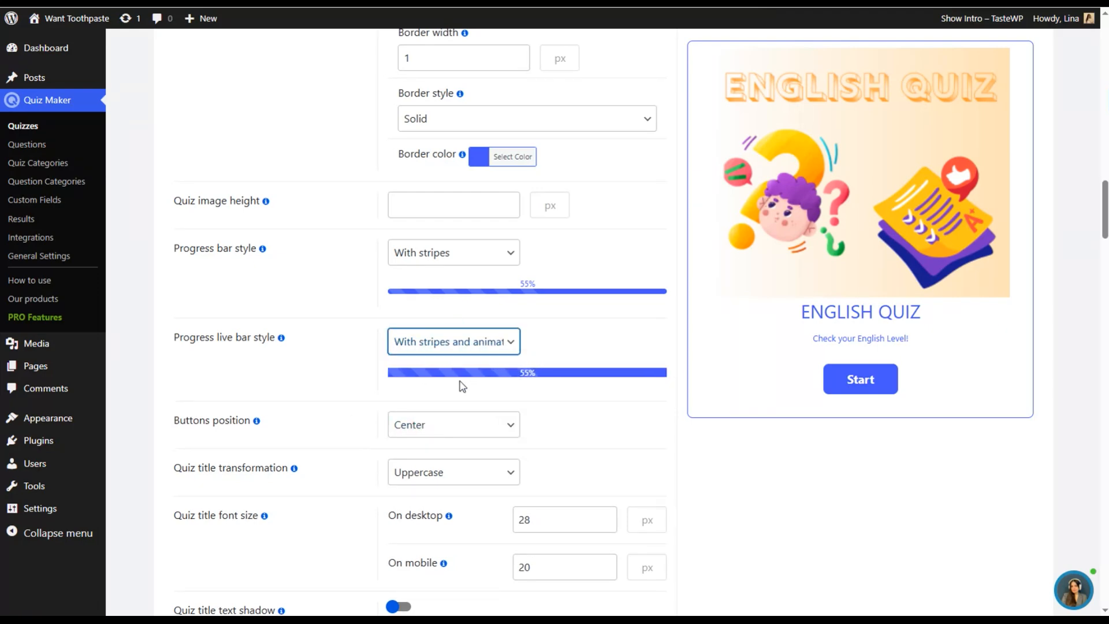
- Review the remaining style sections, from title options to wrong answer styles, collapsing each section after looking at it
{"action": "scroll", "coordinate": [457, 404], "scroll_direction": "down", "scroll_amount": 2}
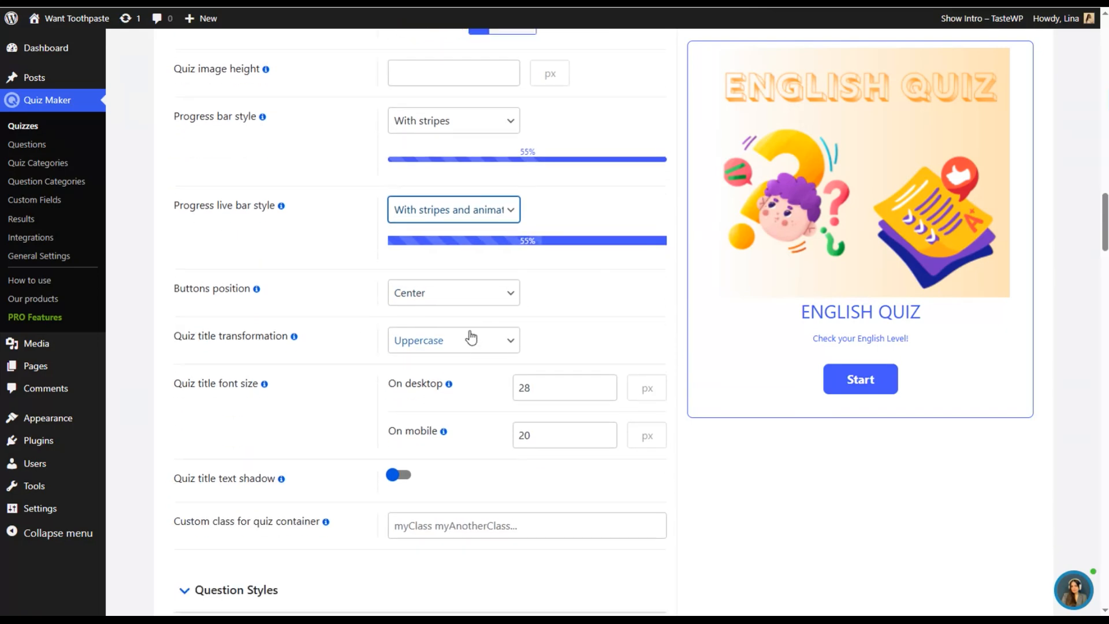
{"action": "scroll", "coordinate": [219, 243], "scroll_direction": "down", "scroll_amount": 6}
{"action": "left_click", "coordinate": [231, 258]}
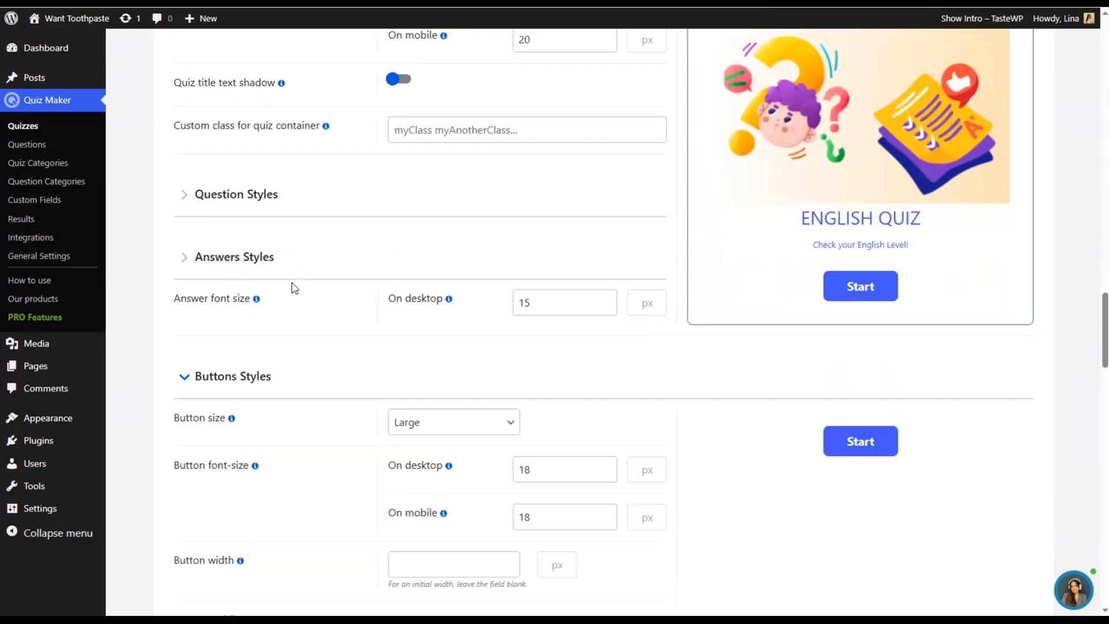
{"action": "scroll", "coordinate": [292, 283], "scroll_direction": "down", "scroll_amount": 3}
{"action": "left_click", "coordinate": [245, 123]}
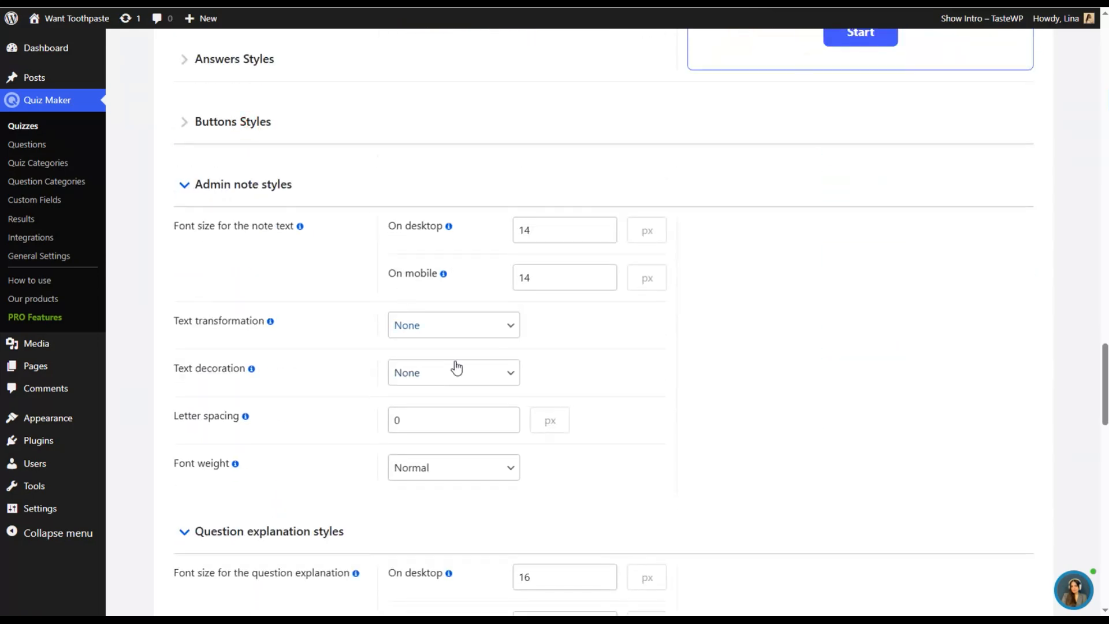
{"action": "scroll", "coordinate": [320, 165], "scroll_direction": "down", "scroll_amount": 2}
{"action": "scroll", "coordinate": [300, 156], "scroll_direction": "up", "scroll_amount": 1}
{"action": "left_click", "coordinate": [297, 122]}
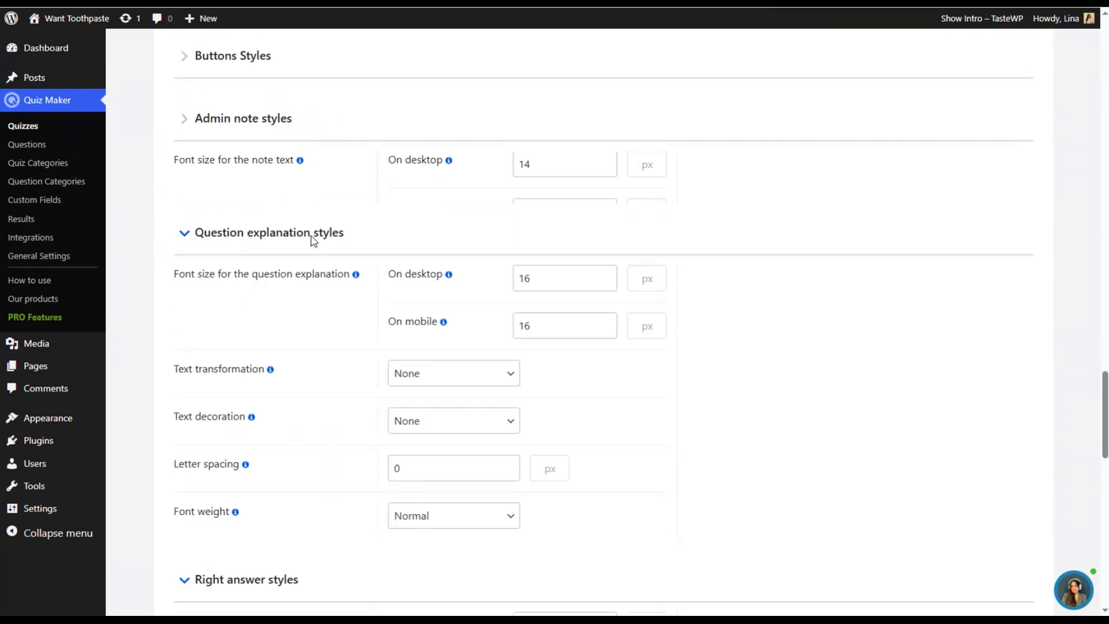
{"action": "left_click", "coordinate": [293, 183]}
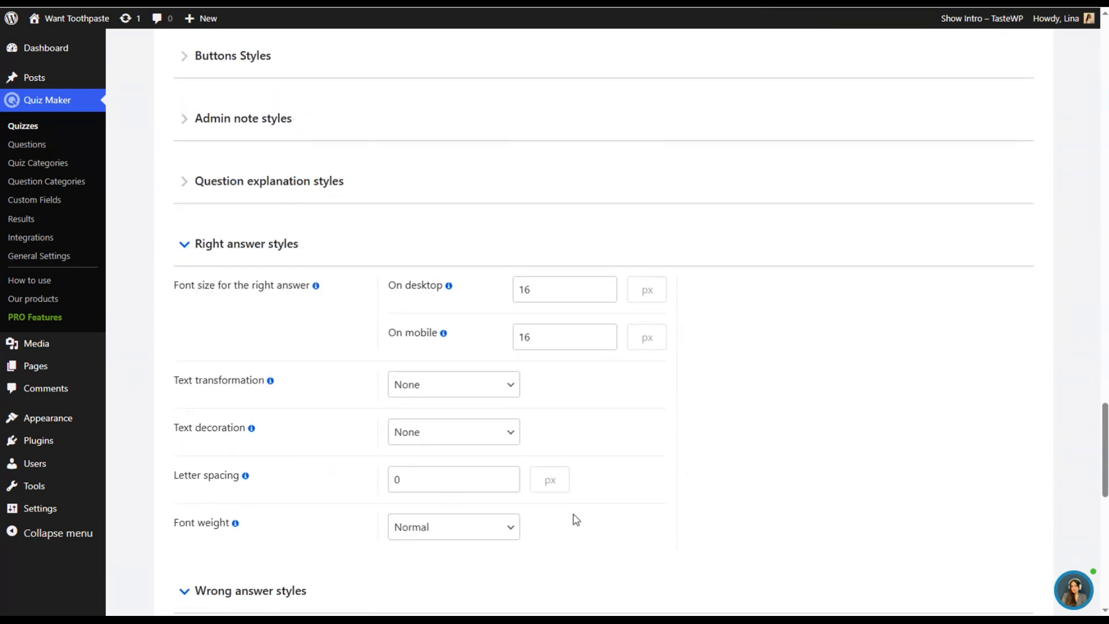
{"action": "left_click", "coordinate": [268, 241]}
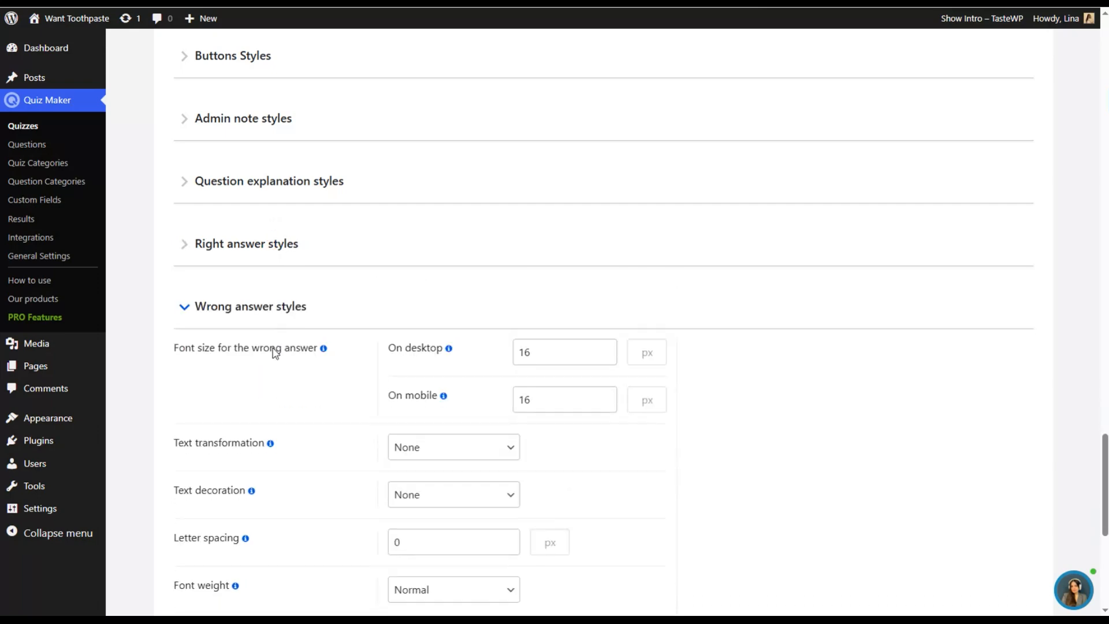
{"action": "left_click", "coordinate": [228, 308]}
{"action": "scroll", "coordinate": [337, 404], "scroll_direction": "down", "scroll_amount": 2}
{"action": "scroll", "coordinate": [305, 347], "scroll_direction": "up", "scroll_amount": 10}
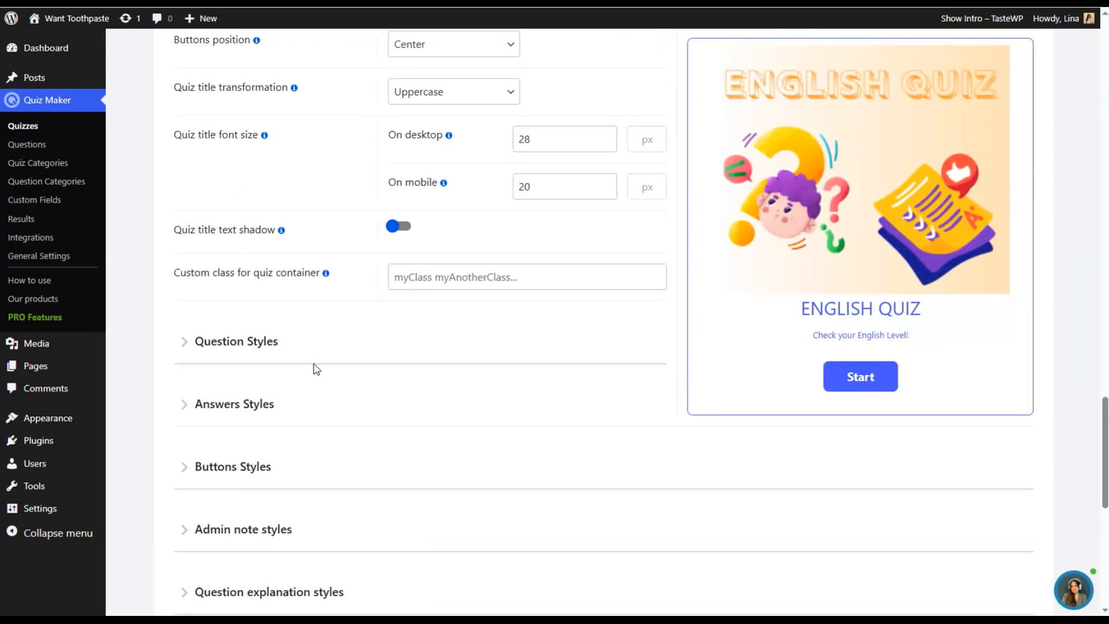
- In the quiz's primary settings, enable the quiz timer and set it to 300 seconds
{"action": "scroll", "coordinate": [313, 361], "scroll_direction": "up", "scroll_amount": 15}
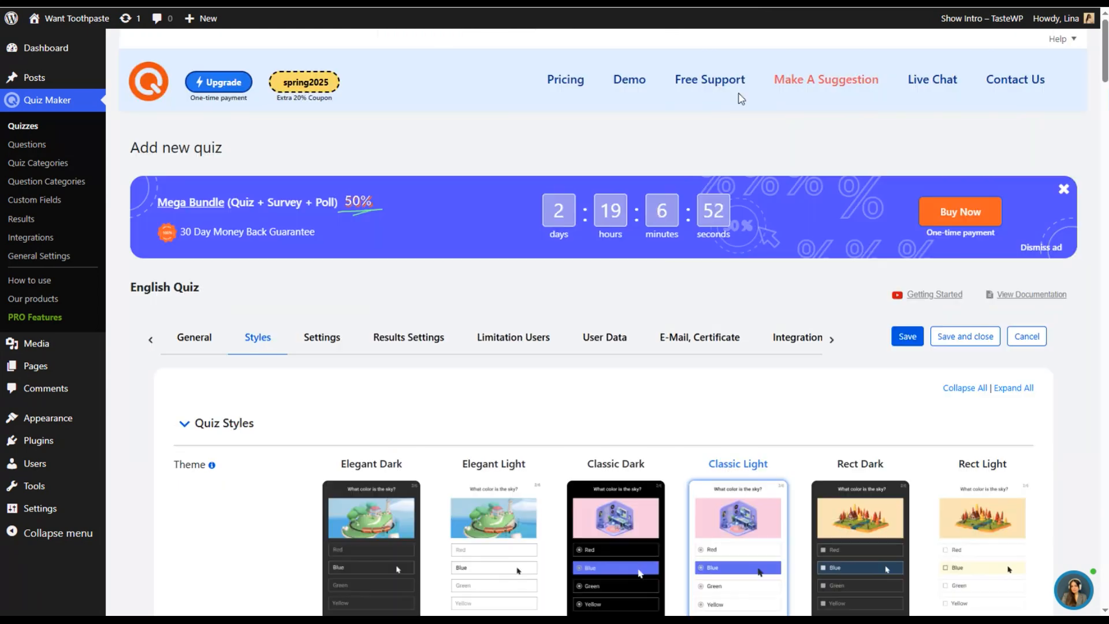
{"action": "left_click", "coordinate": [319, 340]}
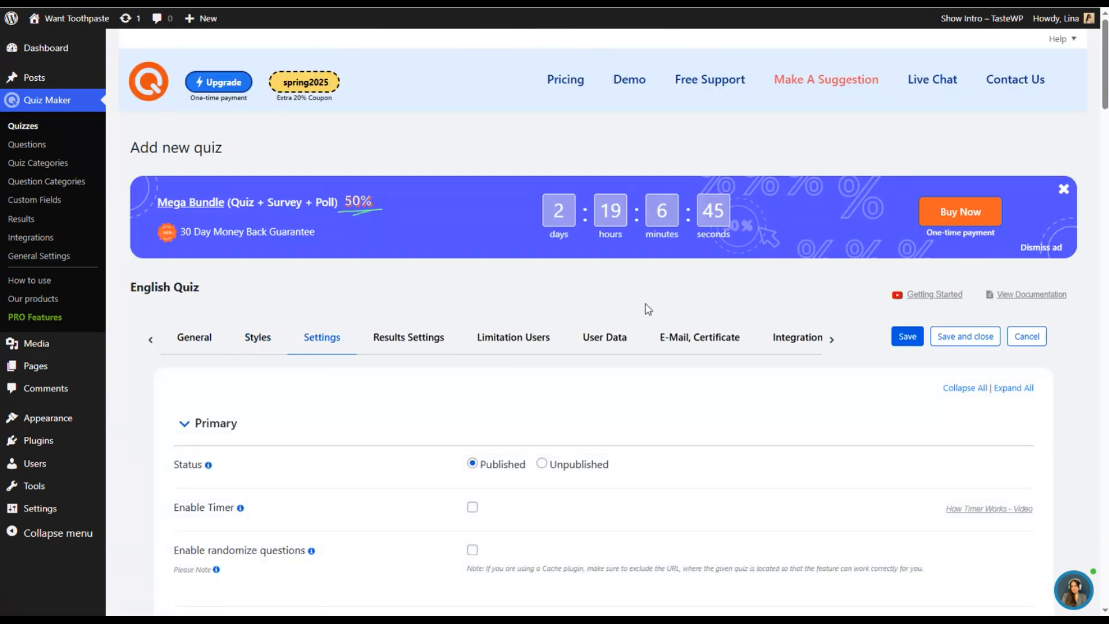
{"action": "scroll", "coordinate": [651, 305], "scroll_direction": "down", "scroll_amount": 3}
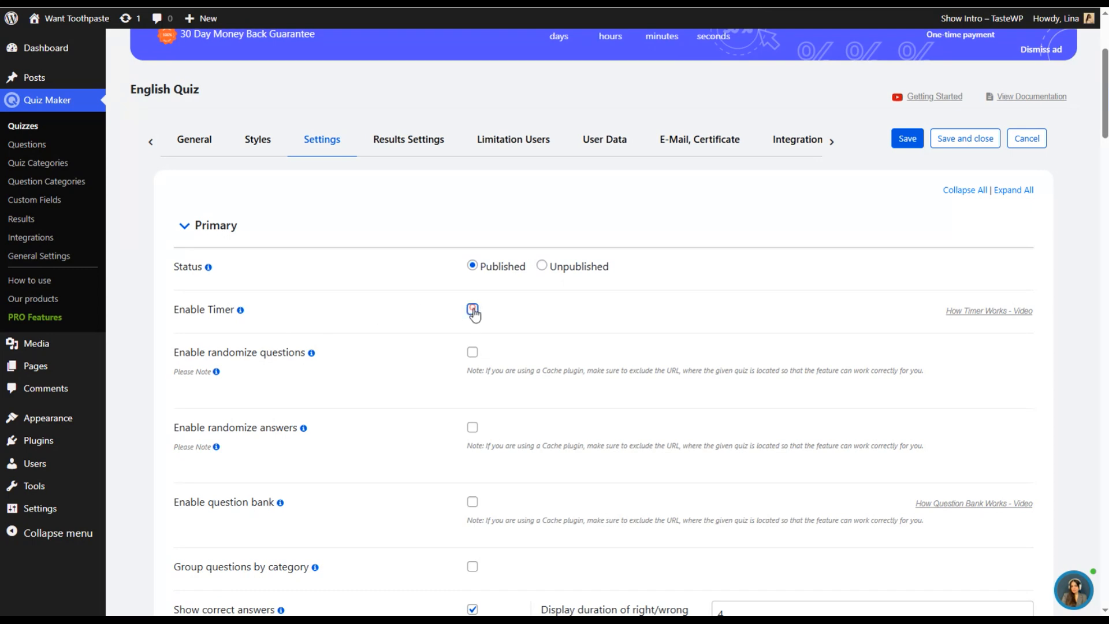
{"action": "left_click", "coordinate": [473, 311]}
{"action": "scroll", "coordinate": [692, 412], "scroll_direction": "down", "scroll_amount": 2}
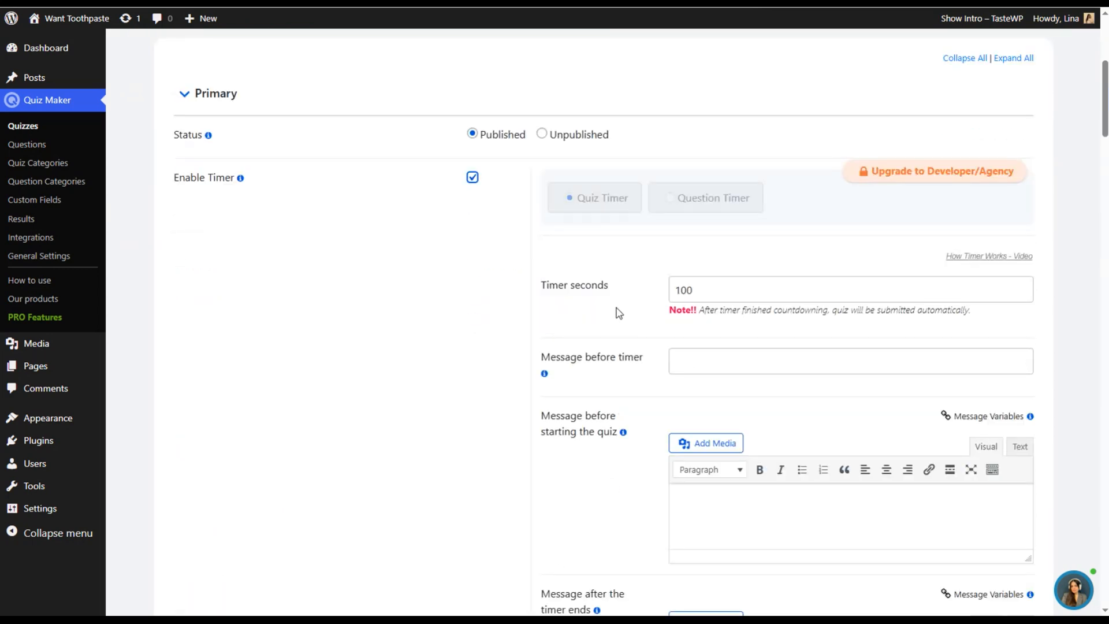
{"action": "double_click", "coordinate": [698, 296]}
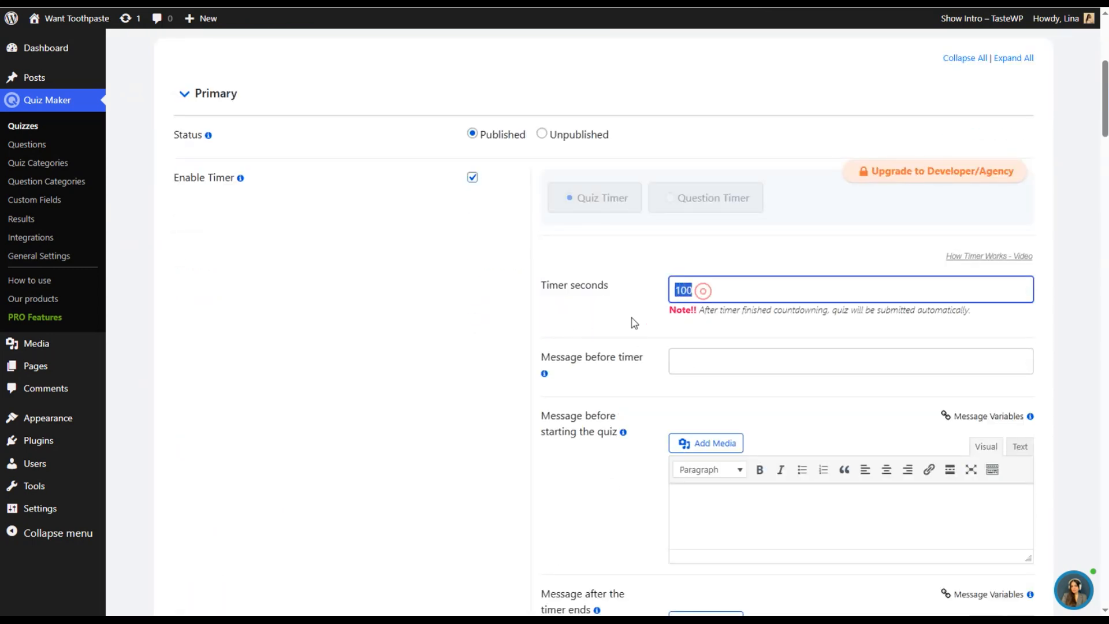
{"action": "type", "text": "300"}
{"action": "left_click", "coordinate": [438, 314]}
- Enable randomized questions and randomized answers for the quiz
{"action": "scroll", "coordinate": [632, 363], "scroll_direction": "down", "scroll_amount": 2}
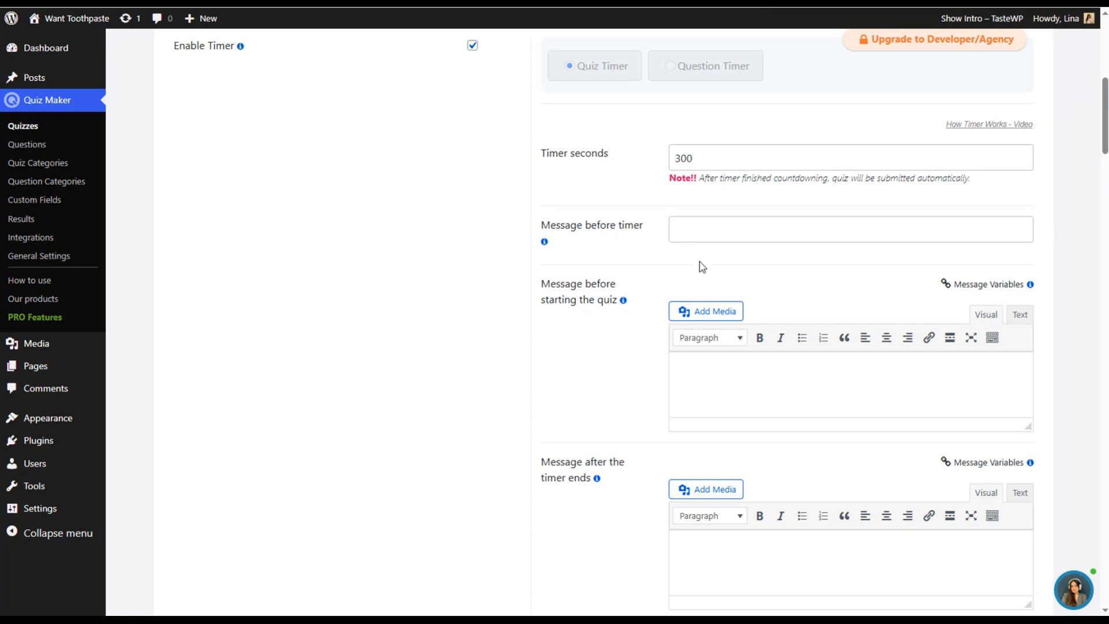
{"action": "scroll", "coordinate": [631, 325], "scroll_direction": "down", "scroll_amount": 2}
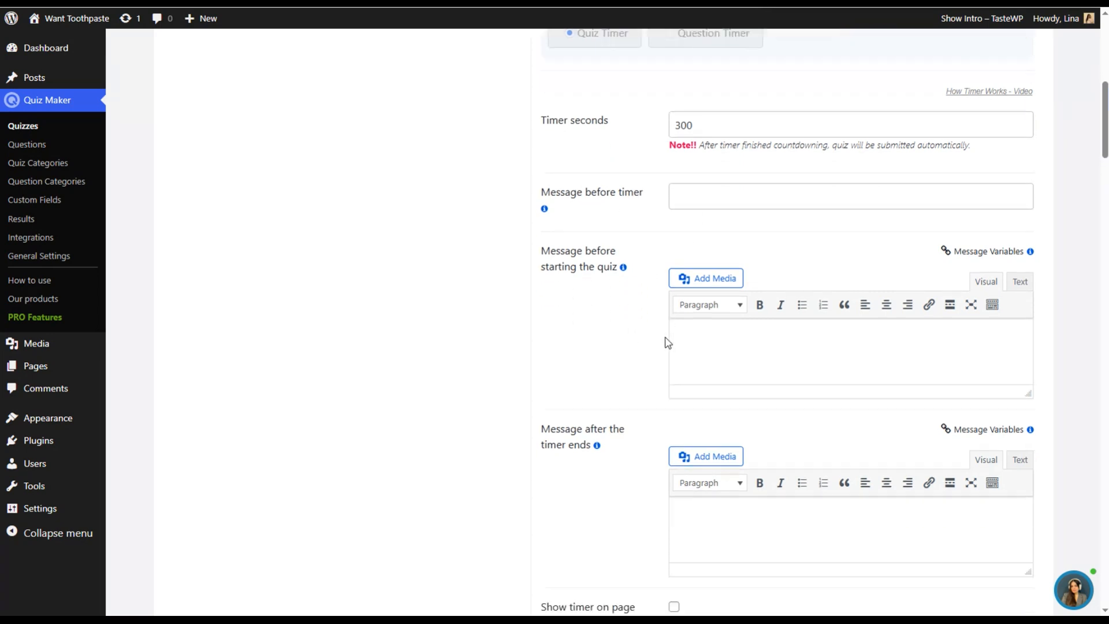
{"action": "scroll", "coordinate": [657, 352], "scroll_direction": "down", "scroll_amount": 2}
{"action": "scroll", "coordinate": [693, 325], "scroll_direction": "down", "scroll_amount": 3}
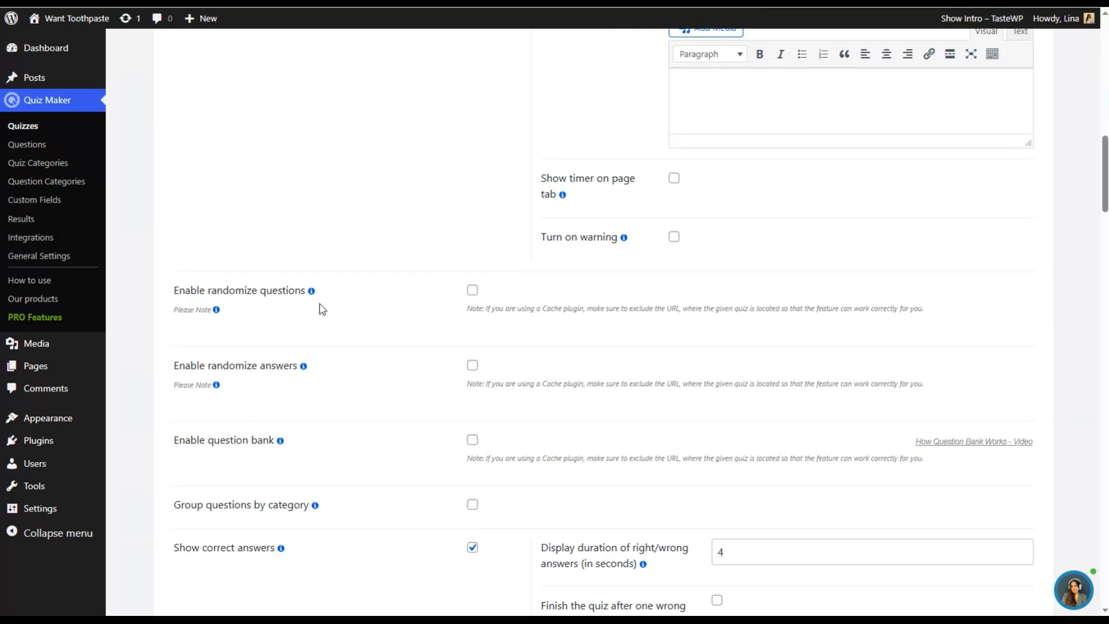
{"action": "mouse_move", "coordinate": [312, 295]}
{"action": "left_click", "coordinate": [473, 290]}
{"action": "left_click", "coordinate": [473, 365]}
- Enable the question bank and open its questions count for editing
{"action": "scroll", "coordinate": [325, 306], "scroll_direction": "down", "scroll_amount": 2}
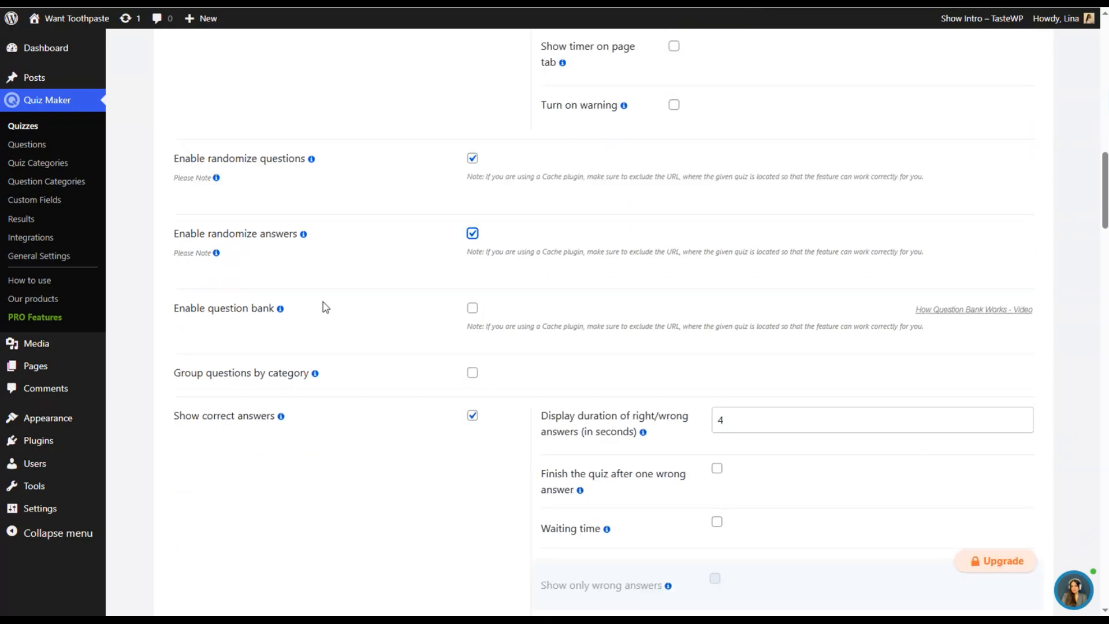
{"action": "left_click", "coordinate": [472, 307]}
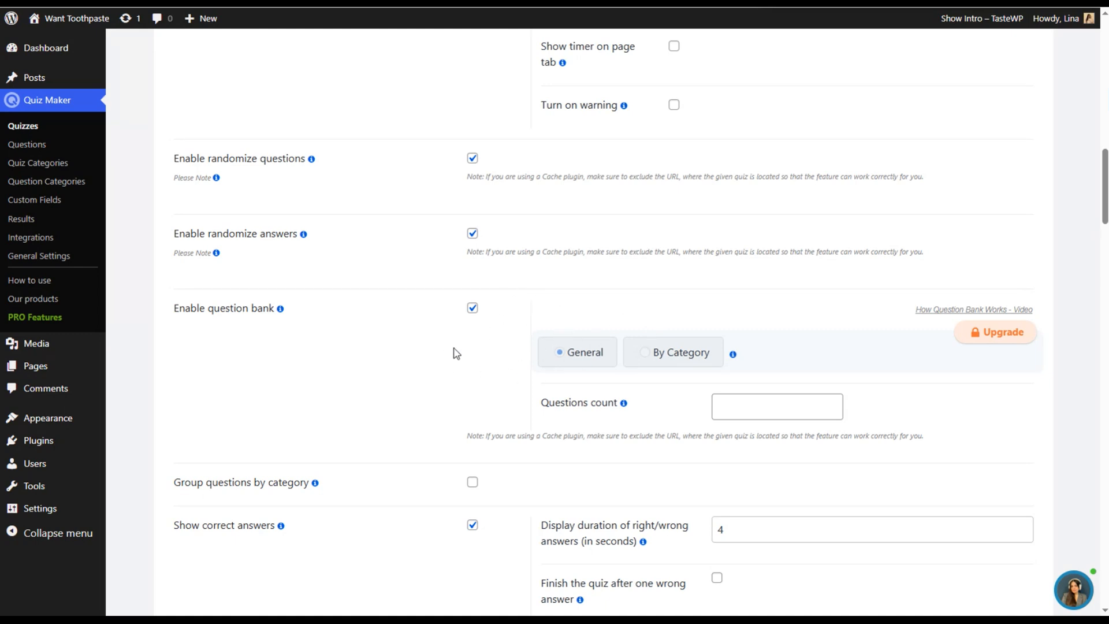
{"action": "scroll", "coordinate": [584, 406], "scroll_direction": "down", "scroll_amount": 5}
{"action": "left_click", "coordinate": [733, 202]}
- Examine the remaining primary settings, including the help on scheduling the quiz, question explanation display and questions numbering
{"action": "scroll", "coordinate": [621, 263], "scroll_direction": "down", "scroll_amount": 3}
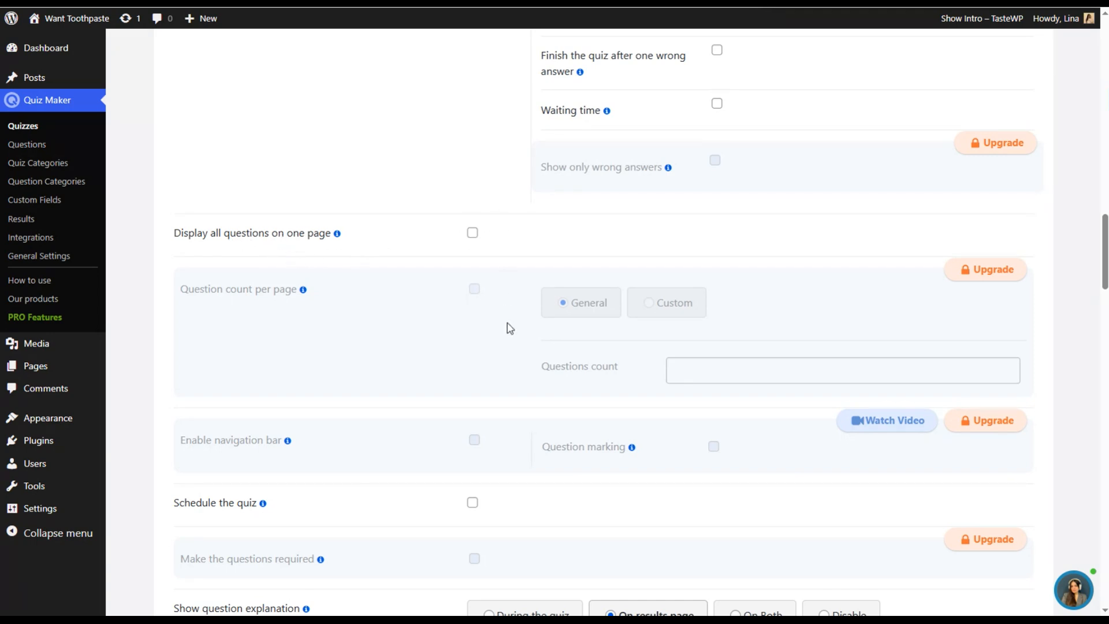
{"action": "scroll", "coordinate": [345, 393], "scroll_direction": "down", "scroll_amount": 3}
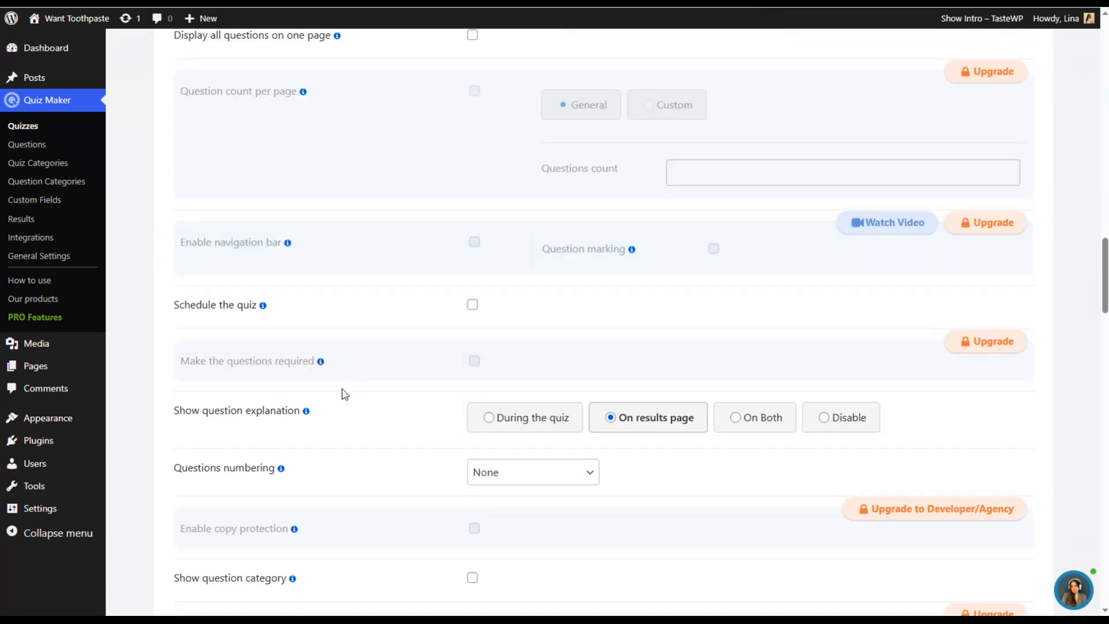
{"action": "mouse_move", "coordinate": [264, 309]}
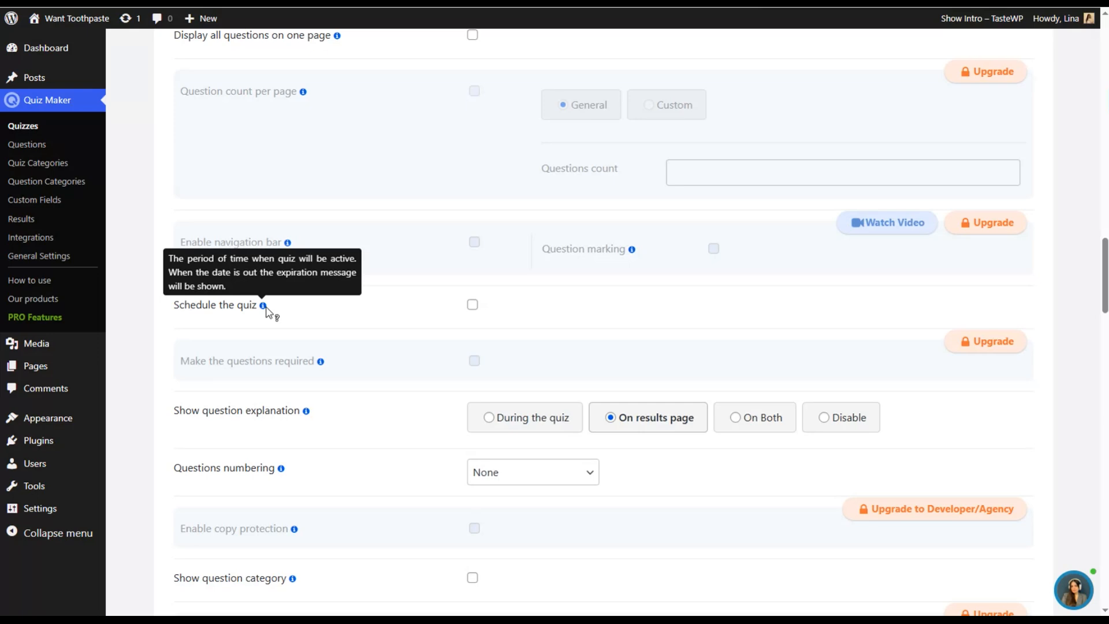
{"action": "scroll", "coordinate": [264, 286], "scroll_direction": "down", "scroll_amount": 3}
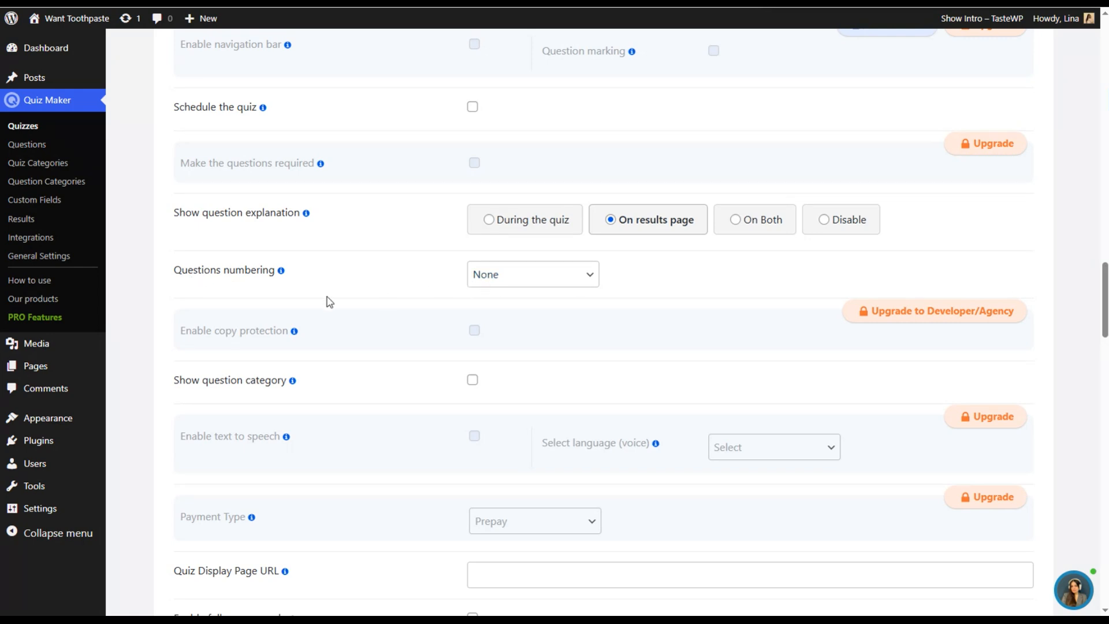
- Set the questions numbering to "1." and enable showing the question category in the quiz settings
{"action": "left_click", "coordinate": [553, 273]}
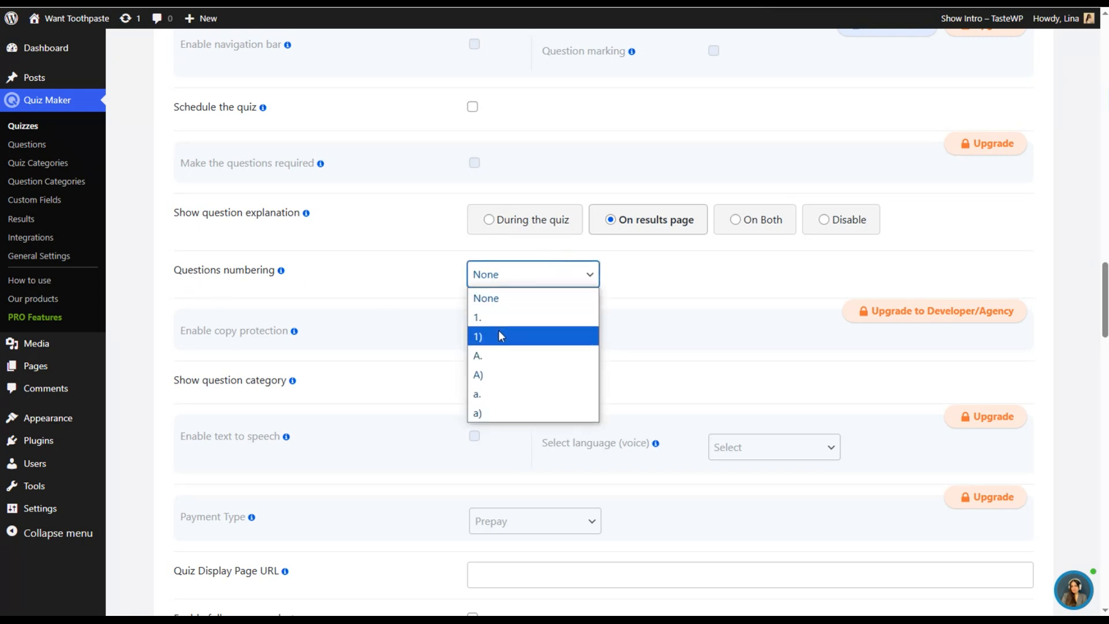
{"action": "left_click", "coordinate": [500, 317]}
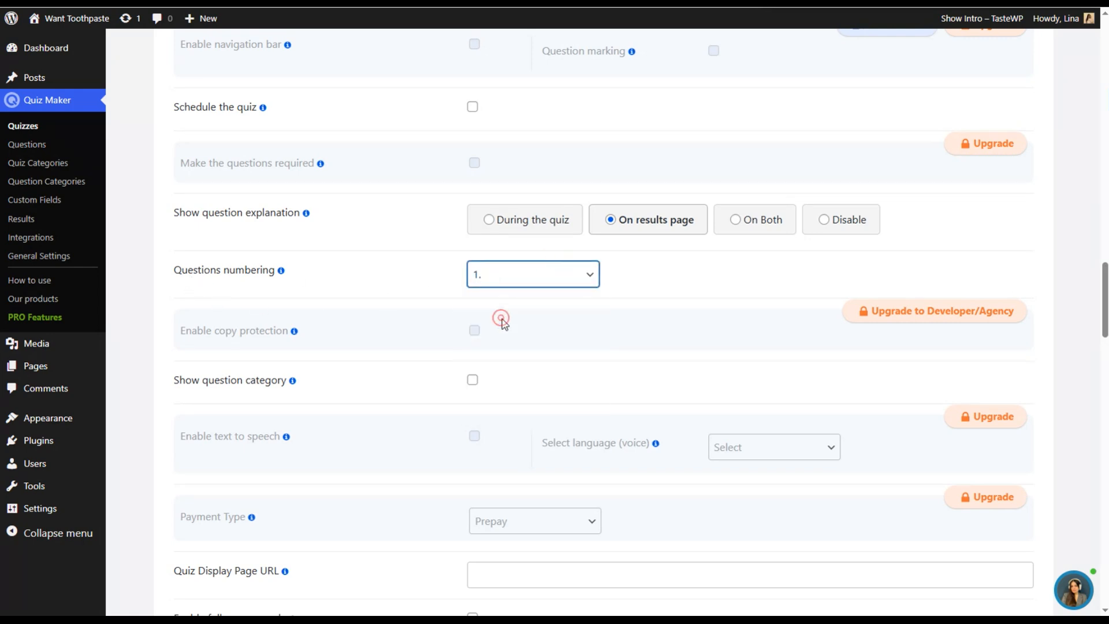
{"action": "scroll", "coordinate": [278, 378], "scroll_direction": "down", "scroll_amount": 1}
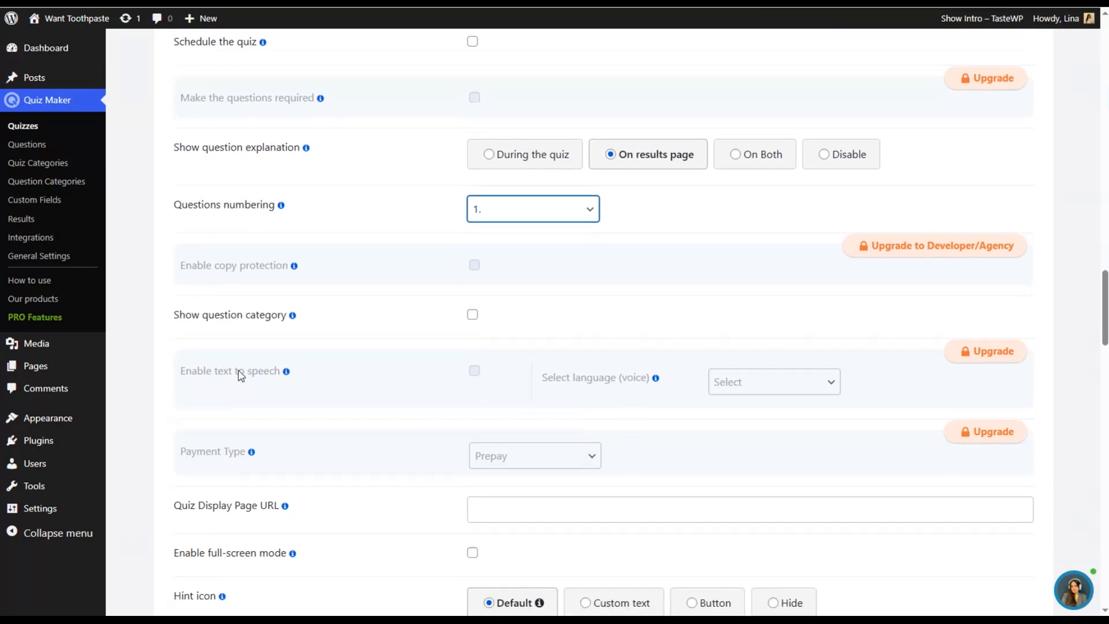
{"action": "left_click", "coordinate": [471, 317]}
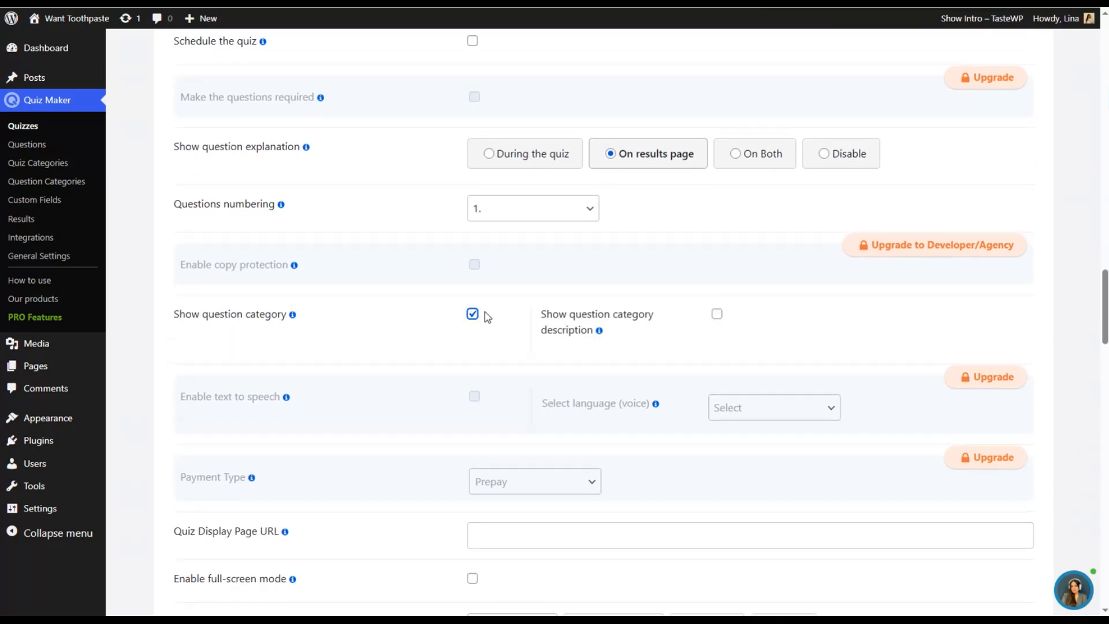
- Examine the remaining quiz settings, including the answer, button and advanced settings
{"action": "scroll", "coordinate": [580, 333], "scroll_direction": "down", "scroll_amount": 4}
{"action": "scroll", "coordinate": [629, 256], "scroll_direction": "up", "scroll_amount": 2}
{"action": "scroll", "coordinate": [628, 256], "scroll_direction": "up", "scroll_amount": 1}
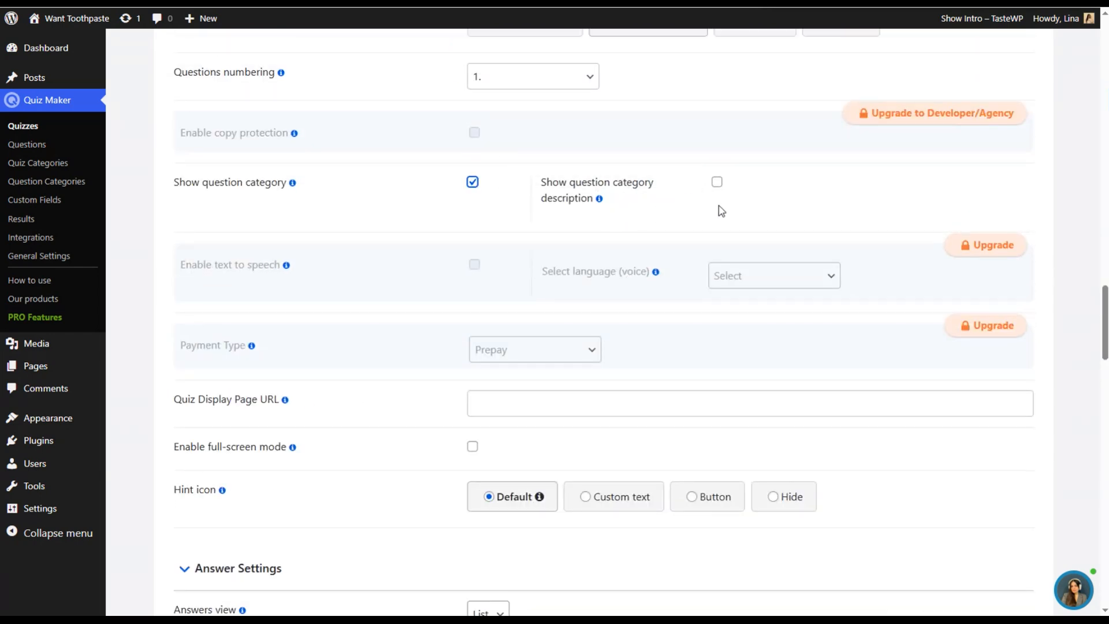
{"action": "scroll", "coordinate": [260, 402], "scroll_direction": "down", "scroll_amount": 7}
{"action": "scroll", "coordinate": [439, 352], "scroll_direction": "down", "scroll_amount": 4}
{"action": "scroll", "coordinate": [401, 321], "scroll_direction": "up", "scroll_amount": 2}
{"action": "scroll", "coordinate": [424, 386], "scroll_direction": "down", "scroll_amount": 4}
{"action": "scroll", "coordinate": [445, 395], "scroll_direction": "down", "scroll_amount": 3}
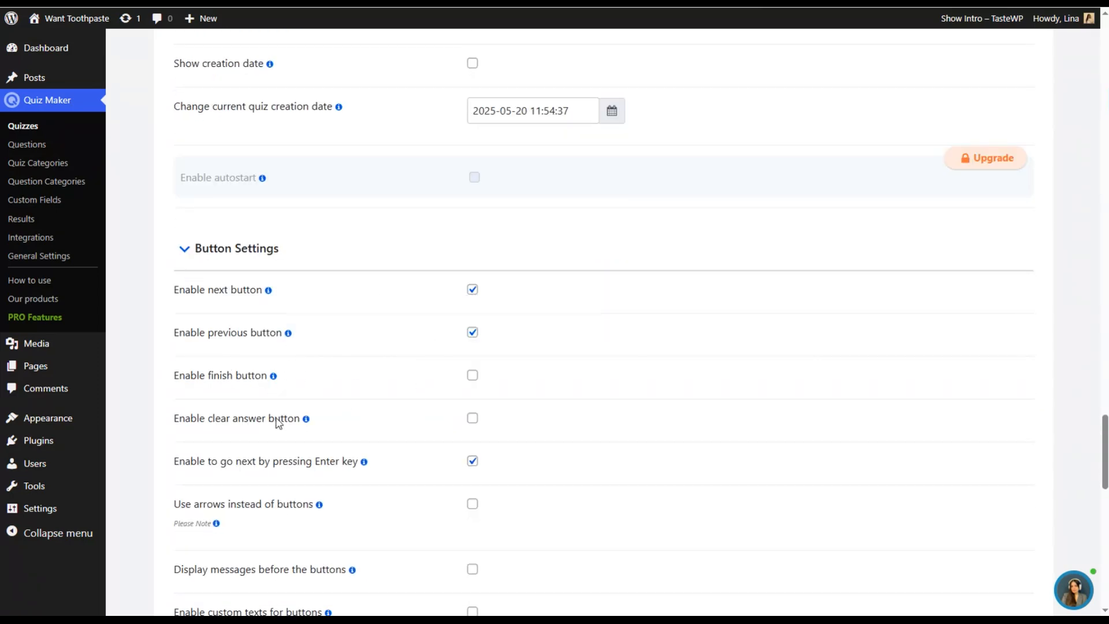
{"action": "scroll", "coordinate": [379, 396], "scroll_direction": "down", "scroll_amount": 2}
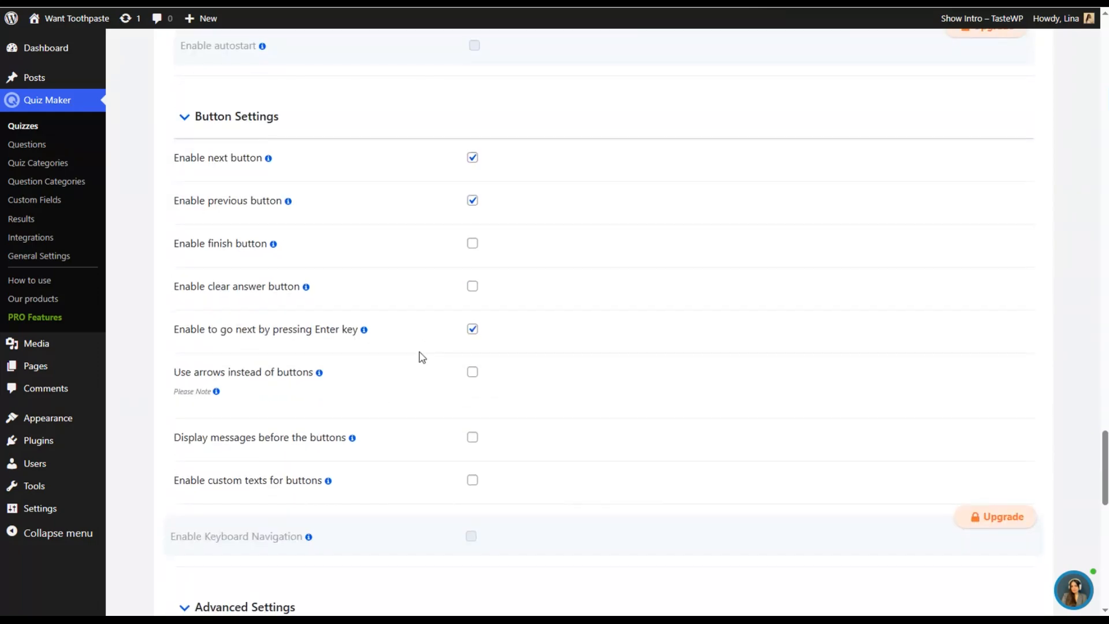
{"action": "scroll", "coordinate": [438, 428], "scroll_direction": "down", "scroll_amount": 5}
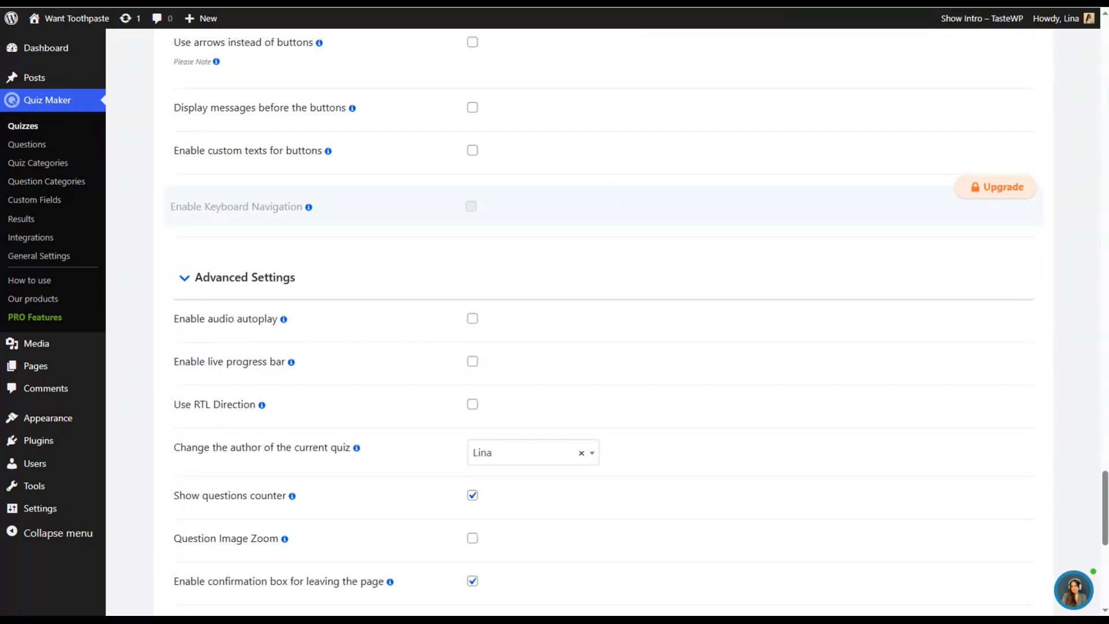
{"action": "scroll", "coordinate": [638, 37], "scroll_direction": "up", "scroll_amount": 10}
- In the results settings, enter the bold result message "Thanks for taking the quiz!" and choose the solid circle as quiz loader icon
{"action": "left_click", "coordinate": [427, 74]}
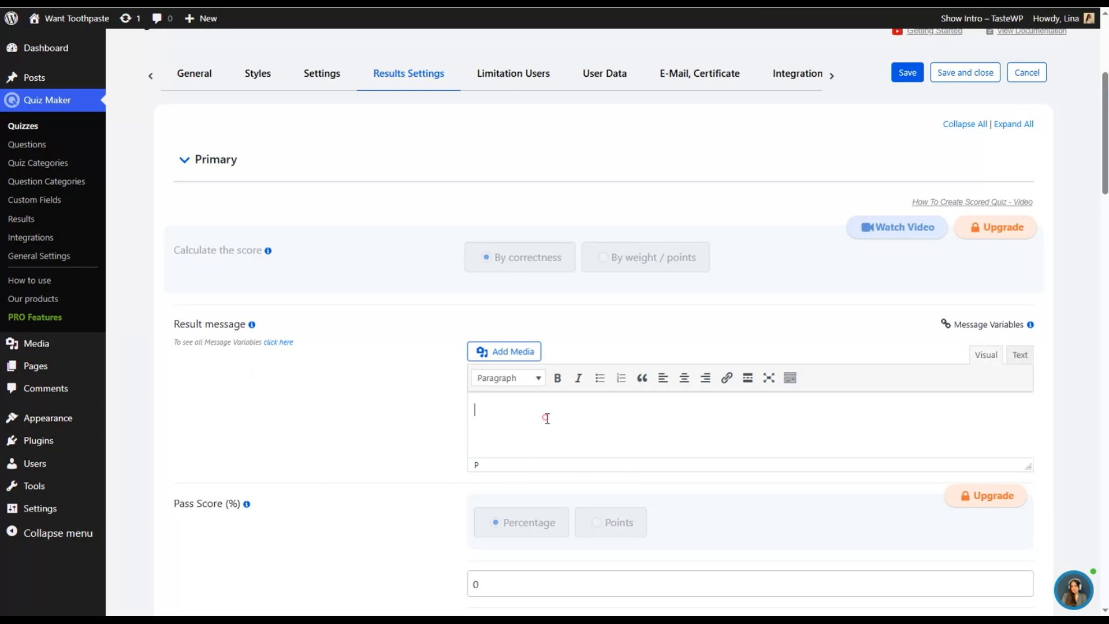
{"action": "type", "text": "Thanks for taking the quiz!"}
{"action": "scroll", "coordinate": [522, 427], "scroll_direction": "down", "scroll_amount": 3}
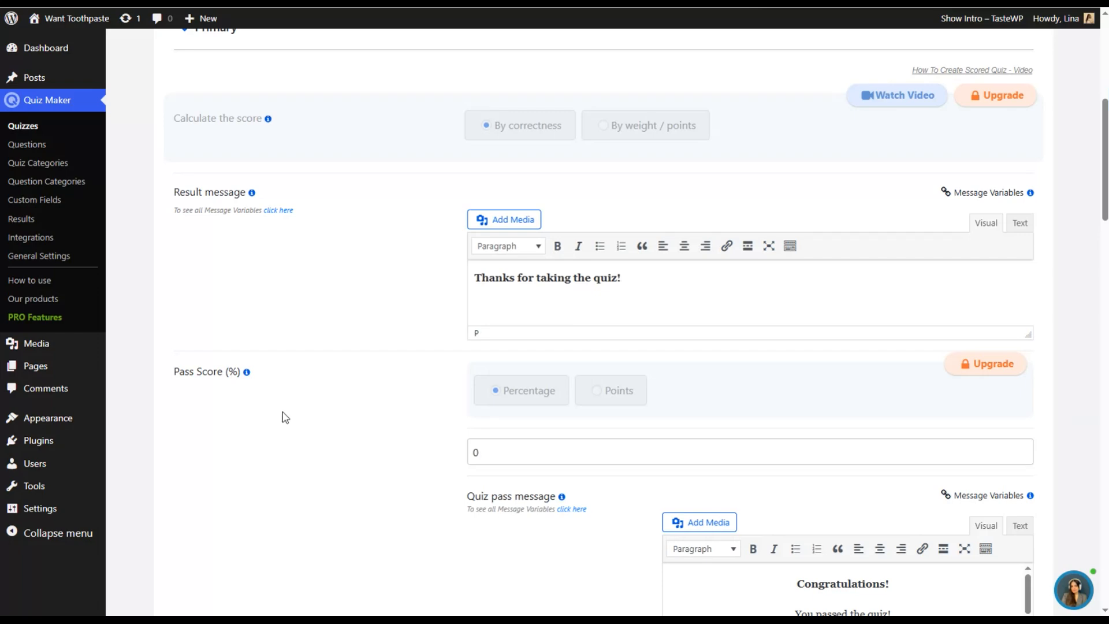
{"action": "scroll", "coordinate": [297, 396], "scroll_direction": "down", "scroll_amount": 7}
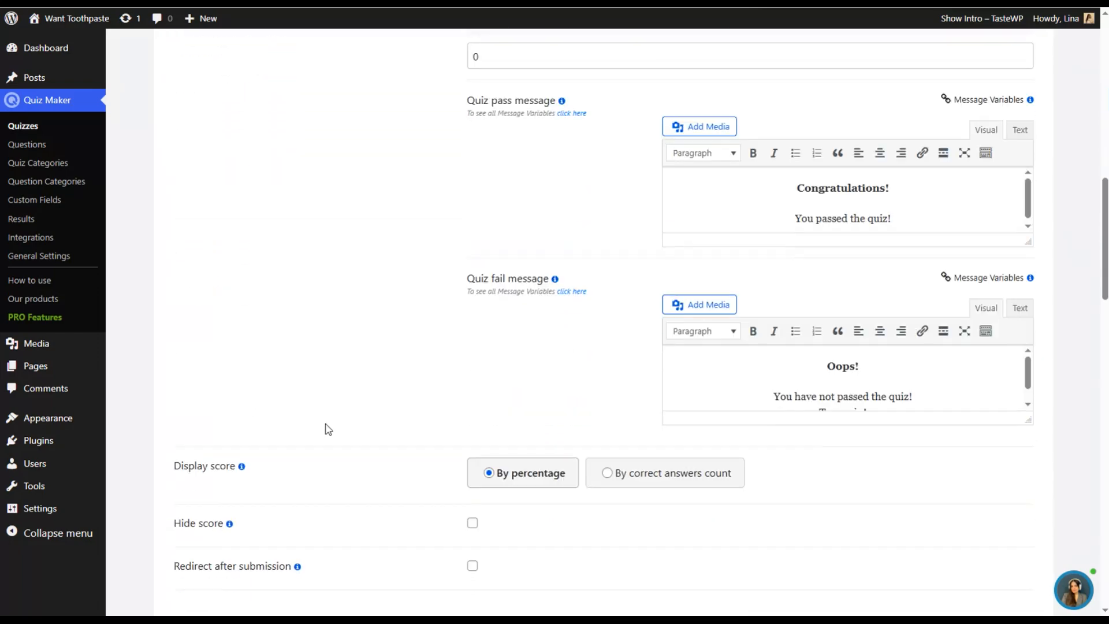
{"action": "scroll", "coordinate": [310, 457], "scroll_direction": "down", "scroll_amount": 3}
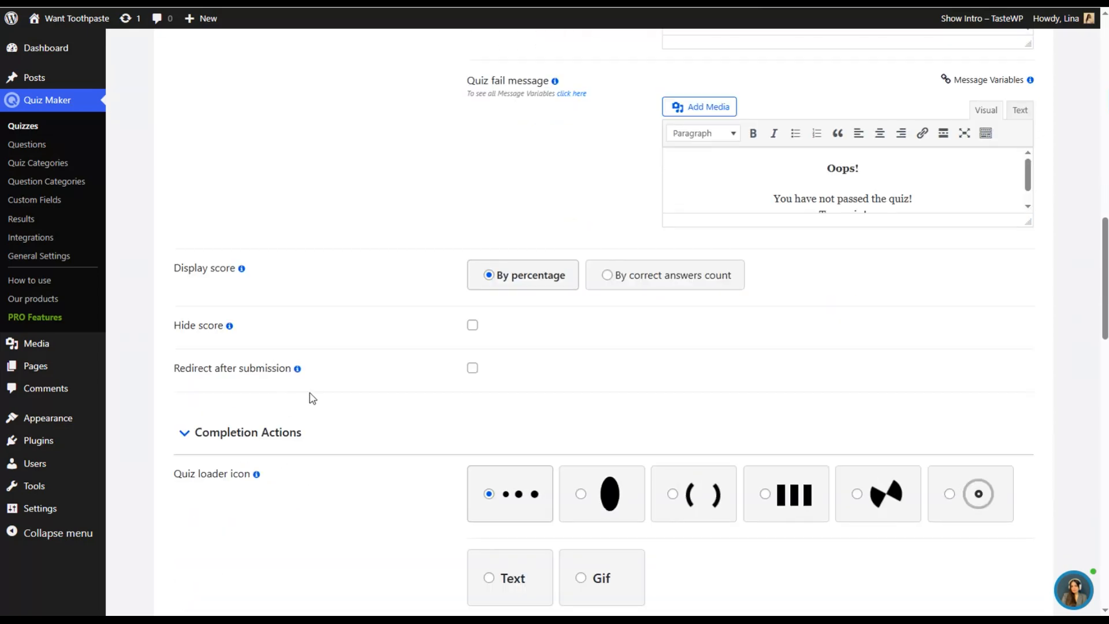
{"action": "scroll", "coordinate": [344, 414], "scroll_direction": "down", "scroll_amount": 3}
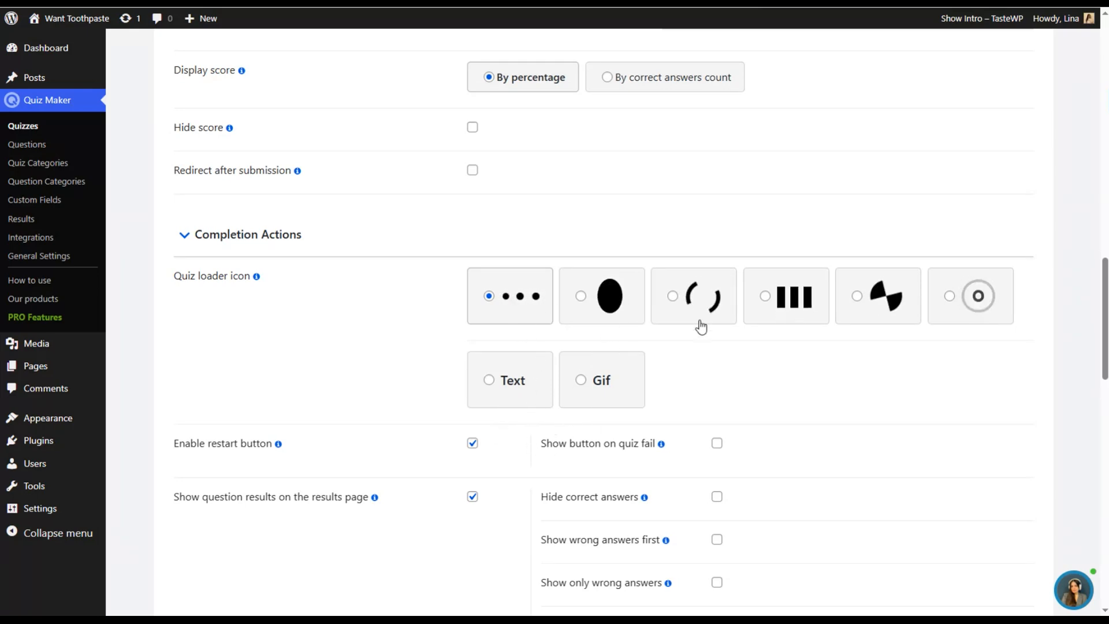
{"action": "left_click", "coordinate": [579, 295]}
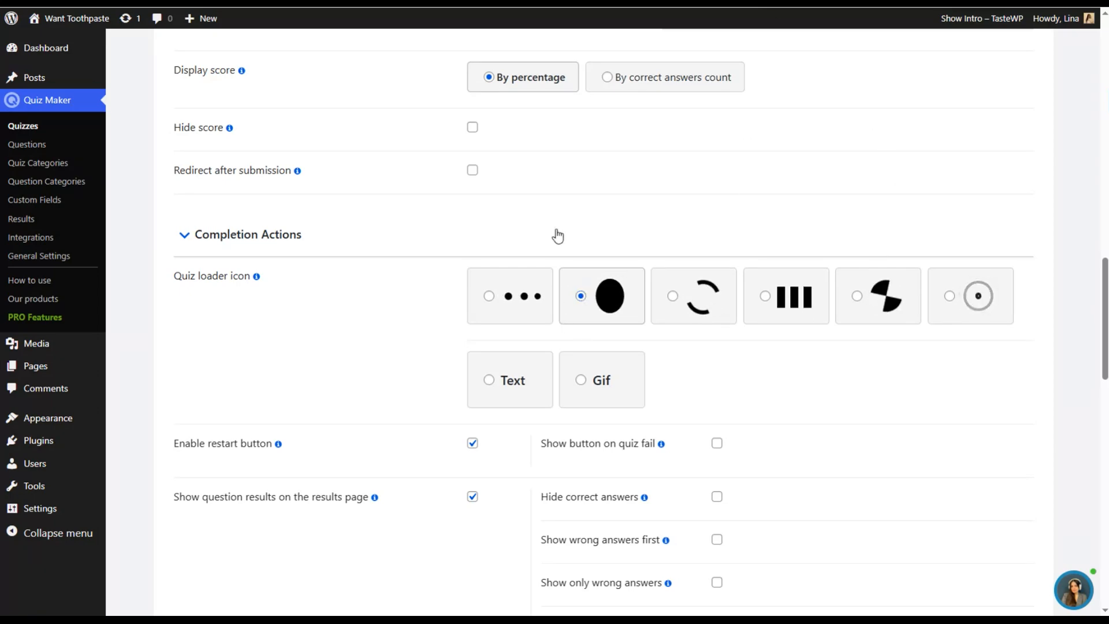
- Examine the remaining results settings and the quiz's user limitation options
{"action": "scroll", "coordinate": [601, 281], "scroll_direction": "down", "scroll_amount": 1}
{"action": "scroll", "coordinate": [601, 282], "scroll_direction": "down", "scroll_amount": 9}
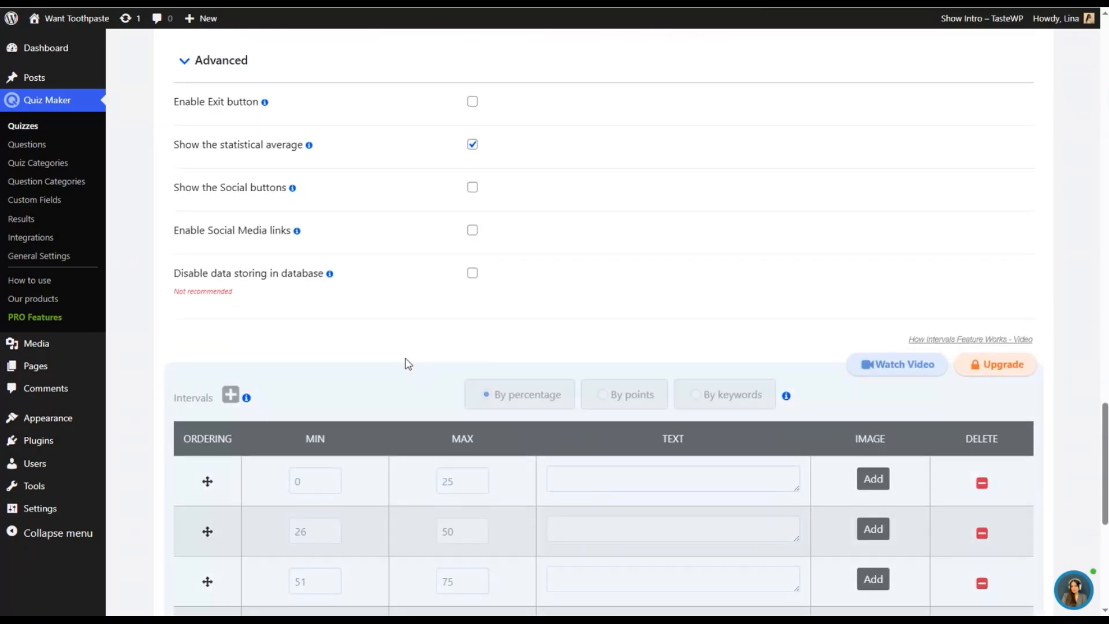
{"action": "scroll", "coordinate": [484, 315], "scroll_direction": "up", "scroll_amount": 15}
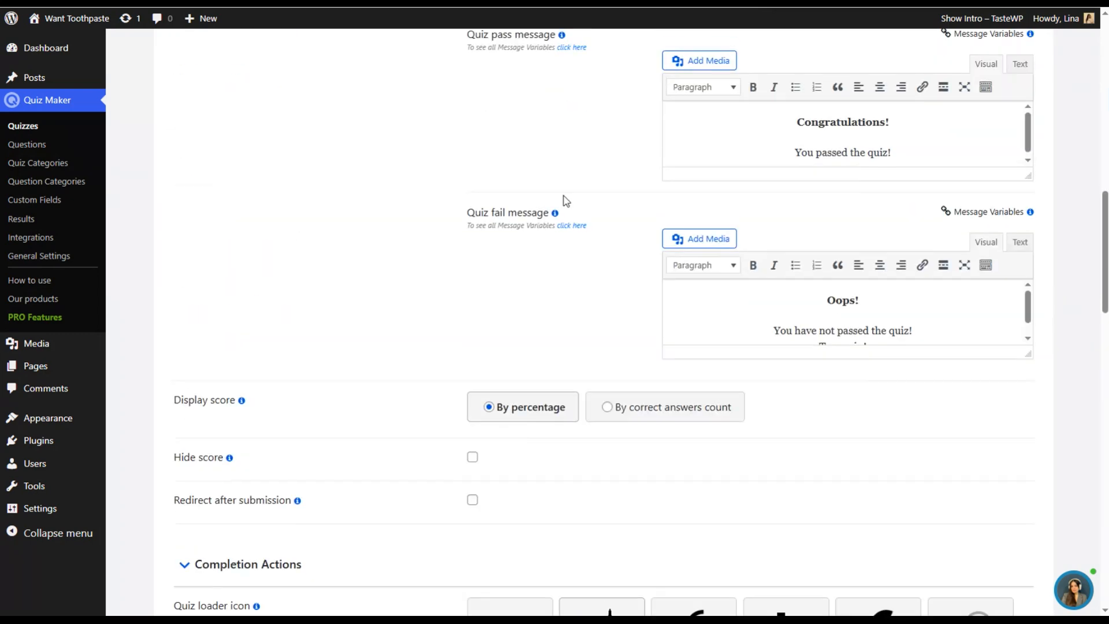
{"action": "scroll", "coordinate": [652, 257], "scroll_direction": "up", "scroll_amount": 5}
{"action": "left_click", "coordinate": [513, 338]}
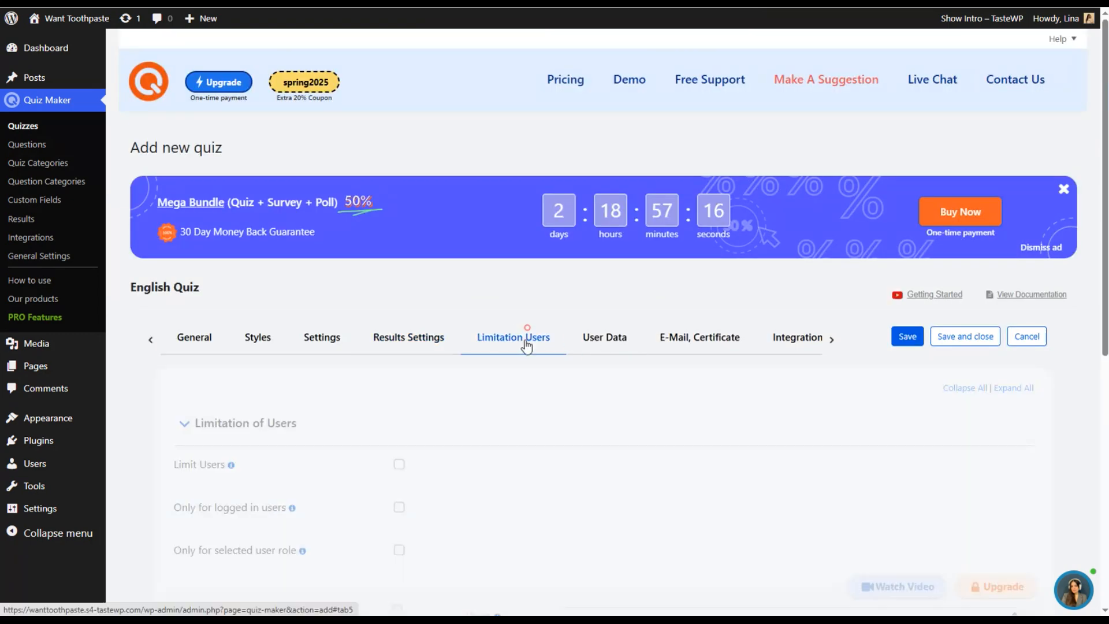
{"action": "scroll", "coordinate": [226, 430], "scroll_direction": "down", "scroll_amount": 1}
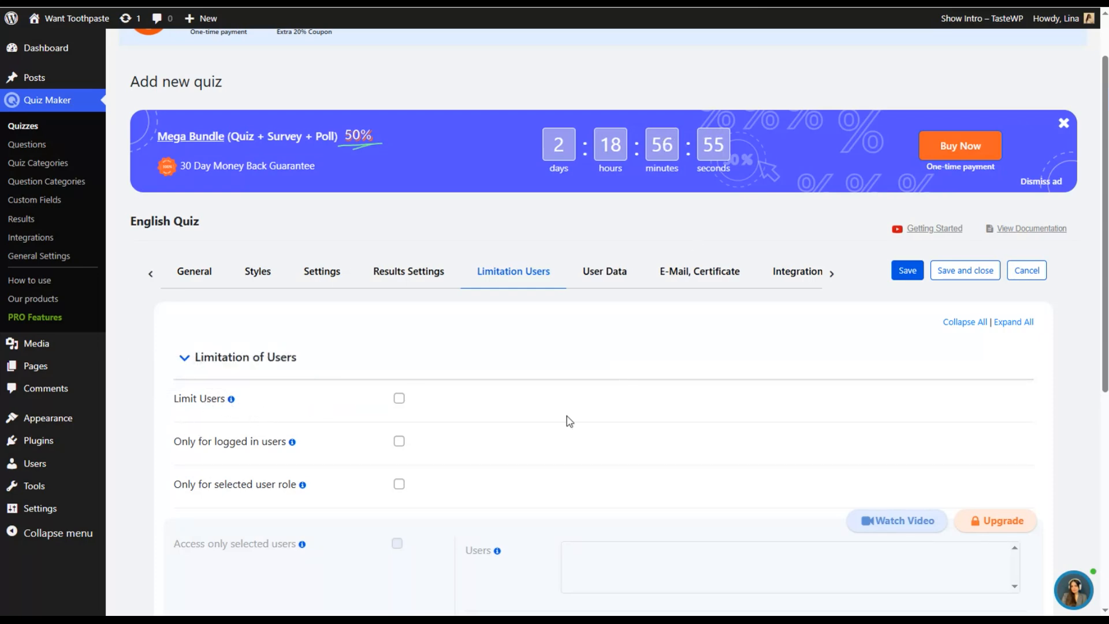
{"action": "scroll", "coordinate": [474, 389], "scroll_direction": "down", "scroll_amount": 6}
{"action": "scroll", "coordinate": [494, 437], "scroll_direction": "up", "scroll_amount": 4}
{"action": "scroll", "coordinate": [494, 438], "scroll_direction": "up", "scroll_amount": 3}
{"action": "scroll", "coordinate": [737, 149], "scroll_direction": "down", "scroll_amount": 2}
- In the quiz's user data settings, set the information form to After Quiz
{"action": "left_click", "coordinate": [595, 215]}
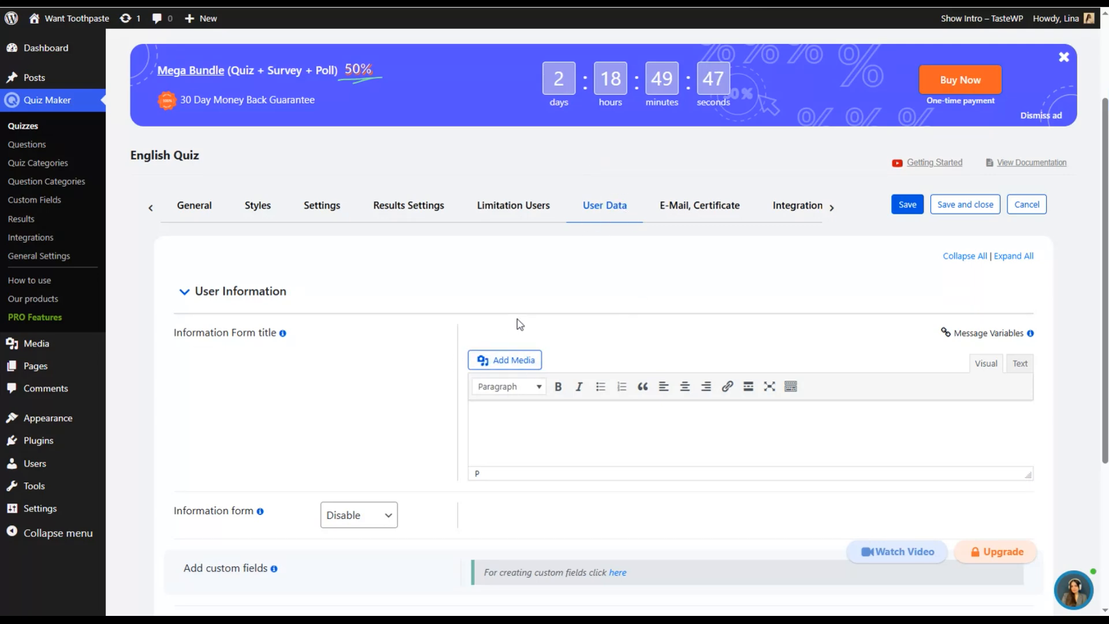
{"action": "scroll", "coordinate": [457, 361], "scroll_direction": "down", "scroll_amount": 1}
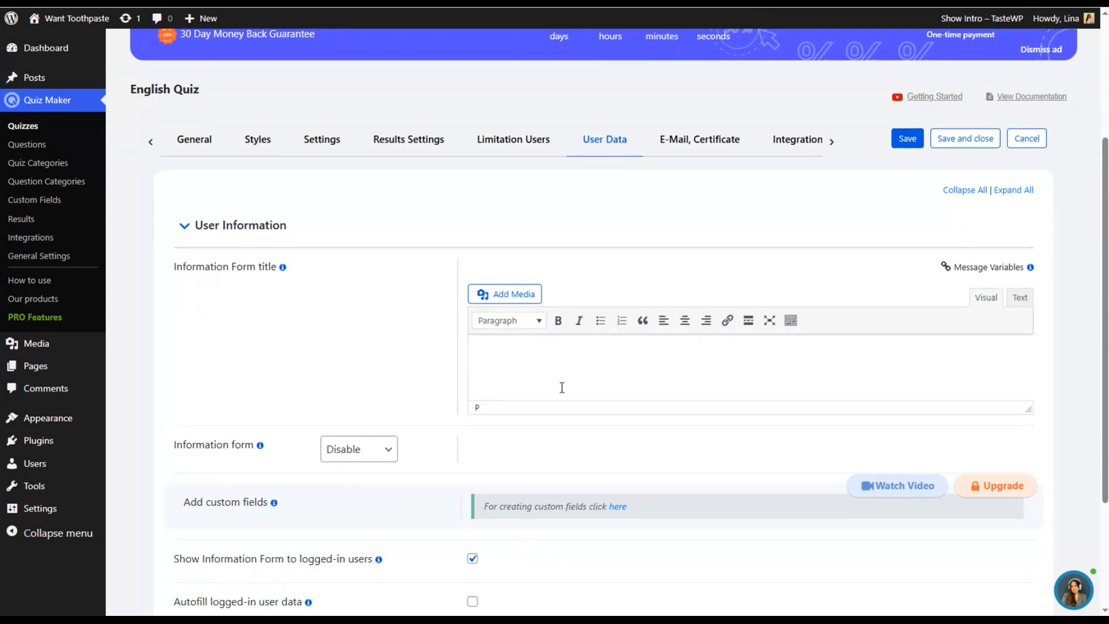
{"action": "scroll", "coordinate": [636, 346], "scroll_direction": "up", "scroll_amount": 2}
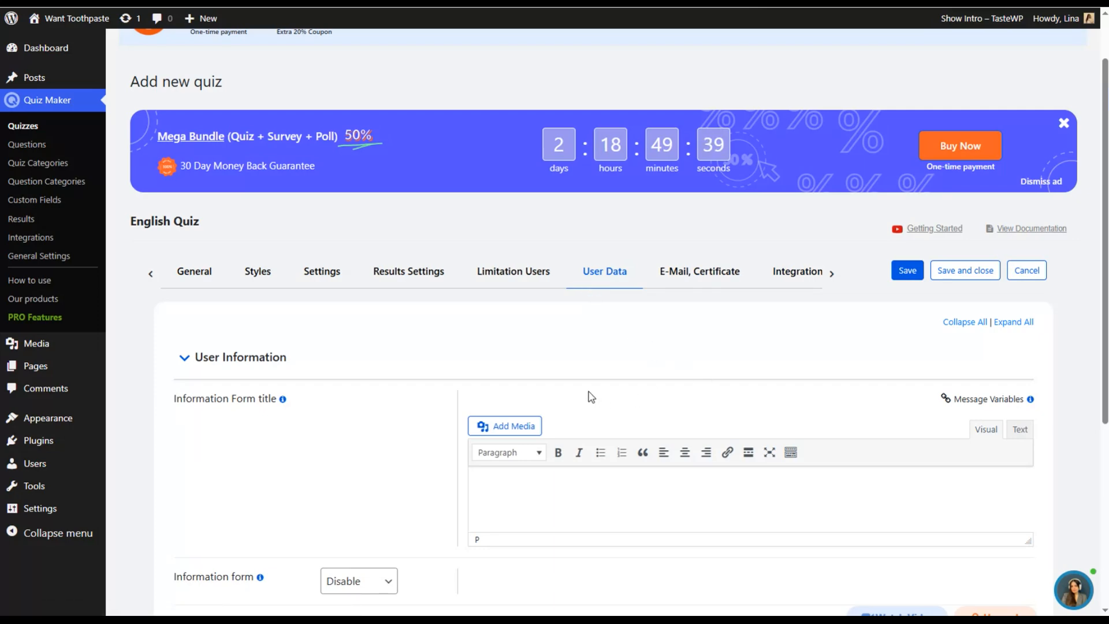
{"action": "scroll", "coordinate": [586, 399], "scroll_direction": "down", "scroll_amount": 1}
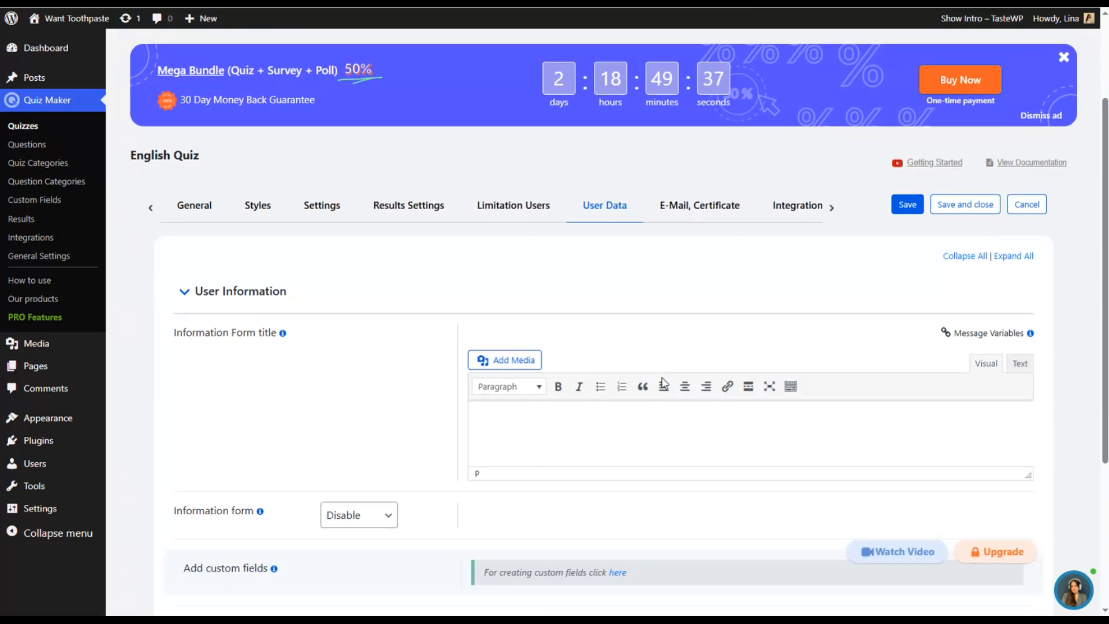
{"action": "left_click", "coordinate": [381, 524]}
{"action": "left_click", "coordinate": [364, 542]}
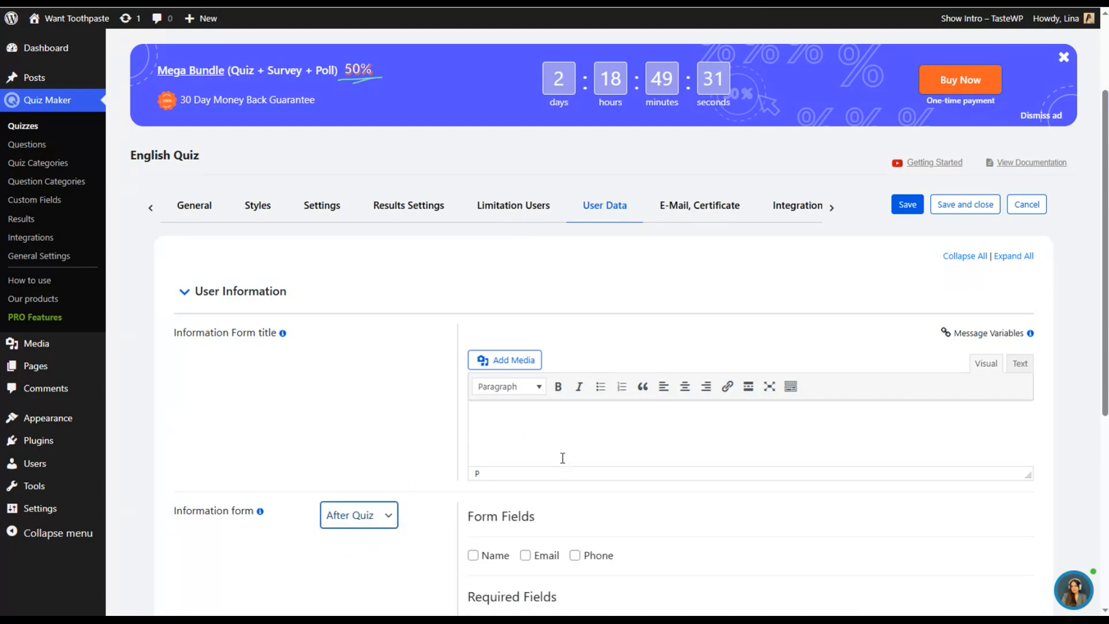
- Add the bold information form title "Before you start the quiz, we'd love to get a little information from you!" and view the available message variables
{"action": "scroll", "coordinate": [577, 483], "scroll_direction": "down", "scroll_amount": 1}
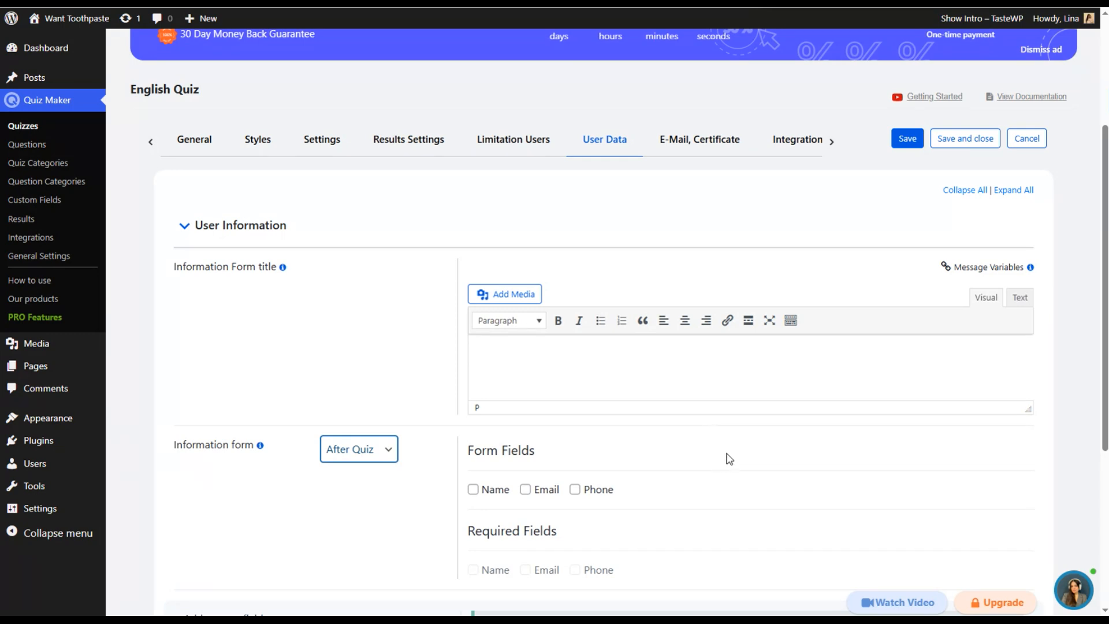
{"action": "left_click", "coordinate": [615, 366]}
{"action": "type", "text": "Before you start the quiz, we'd love to get a little information from you!"}
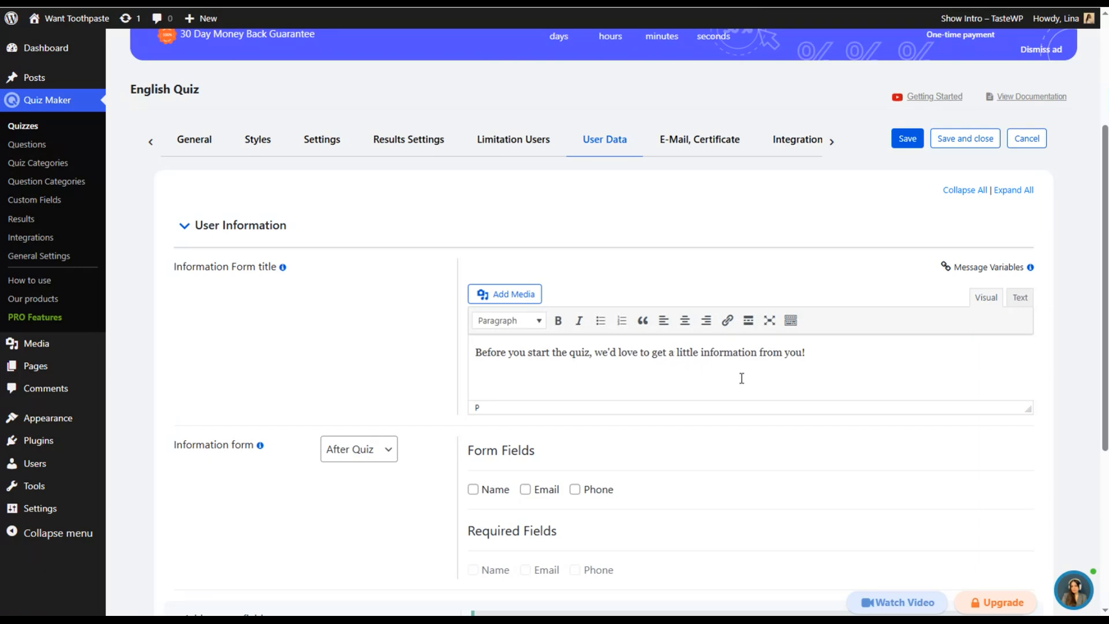
{"action": "left_click_drag", "start_coordinate": [825, 354], "coordinate": [529, 342]}
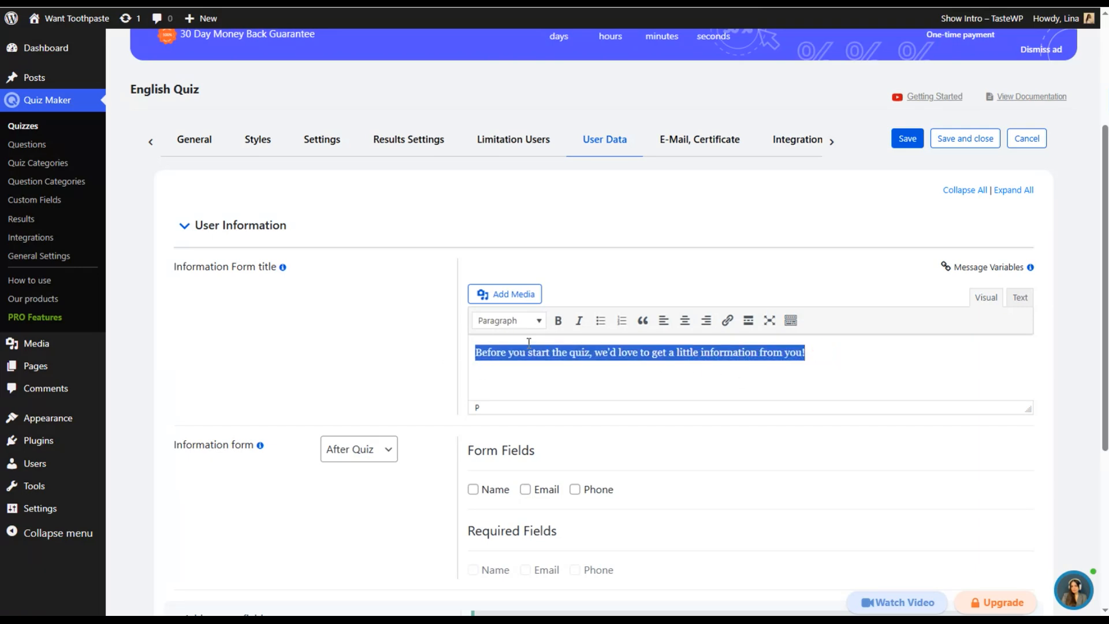
{"action": "left_click", "coordinate": [558, 322]}
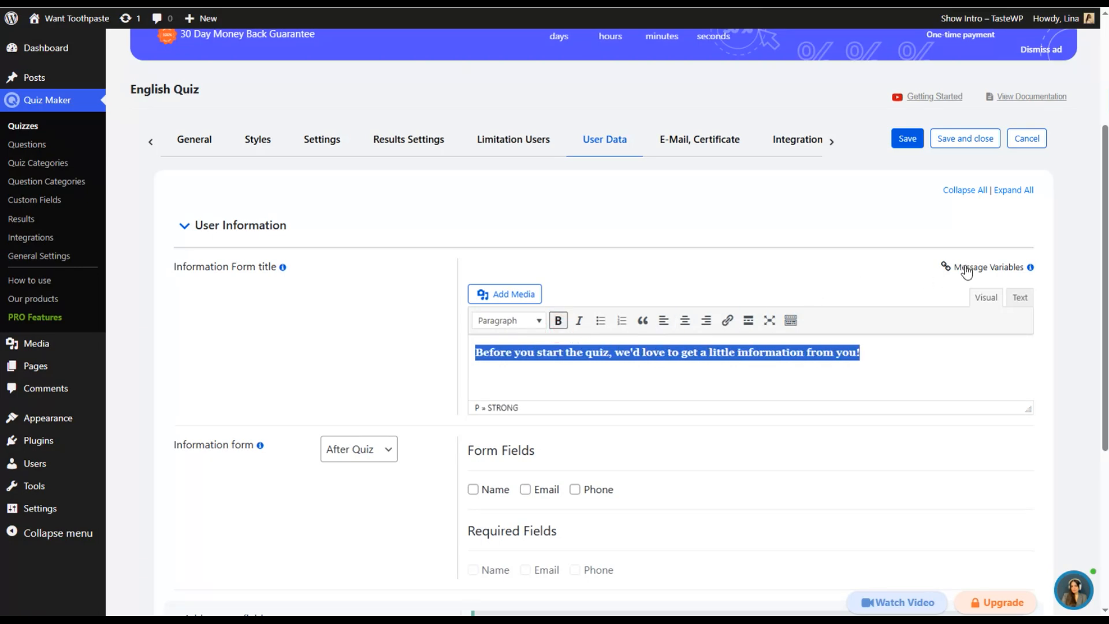
{"action": "left_click", "coordinate": [920, 368]}
{"action": "left_click", "coordinate": [964, 267]}
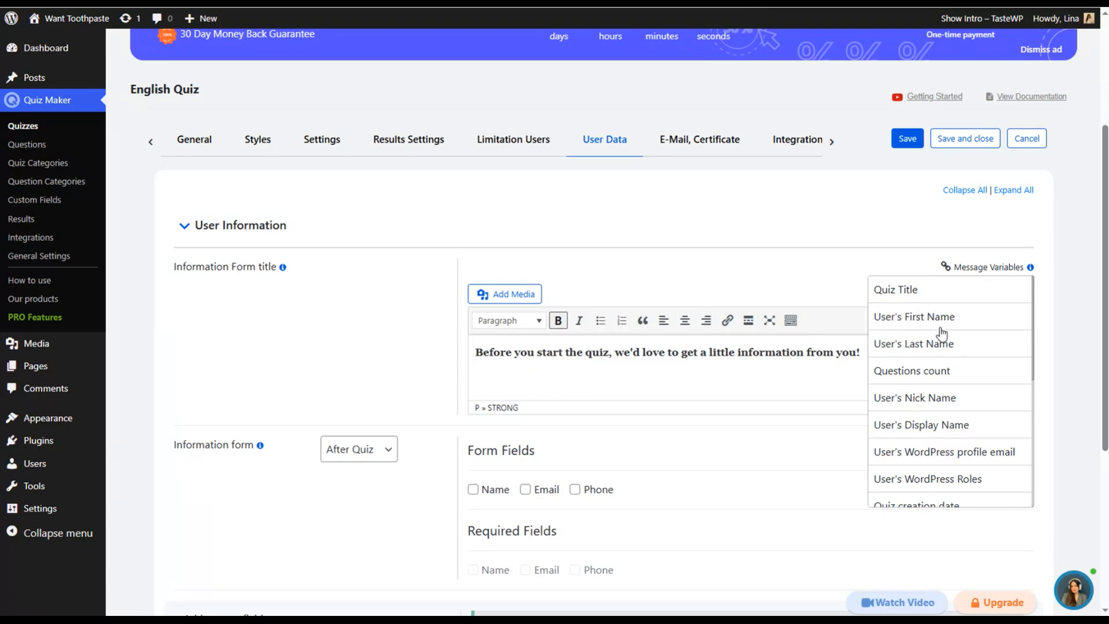
- Include the Name, Email and Phone fields in the information form and make only Name and Email required
{"action": "scroll", "coordinate": [716, 254], "scroll_direction": "down", "scroll_amount": 5}
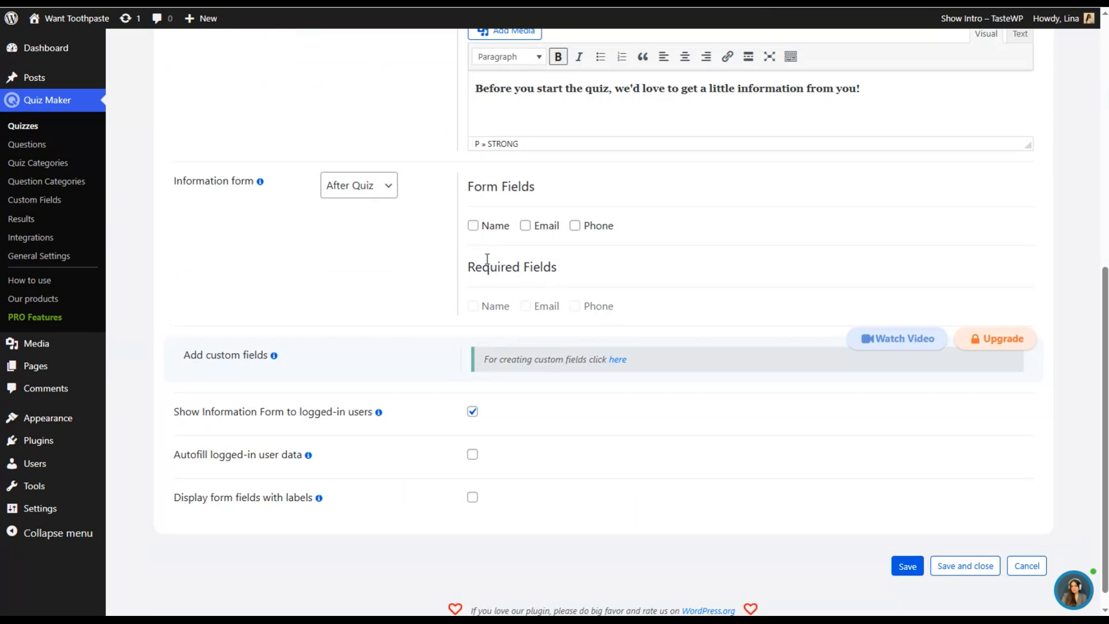
{"action": "left_click", "coordinate": [473, 226]}
{"action": "left_click", "coordinate": [525, 226]}
{"action": "left_click", "coordinate": [575, 226]}
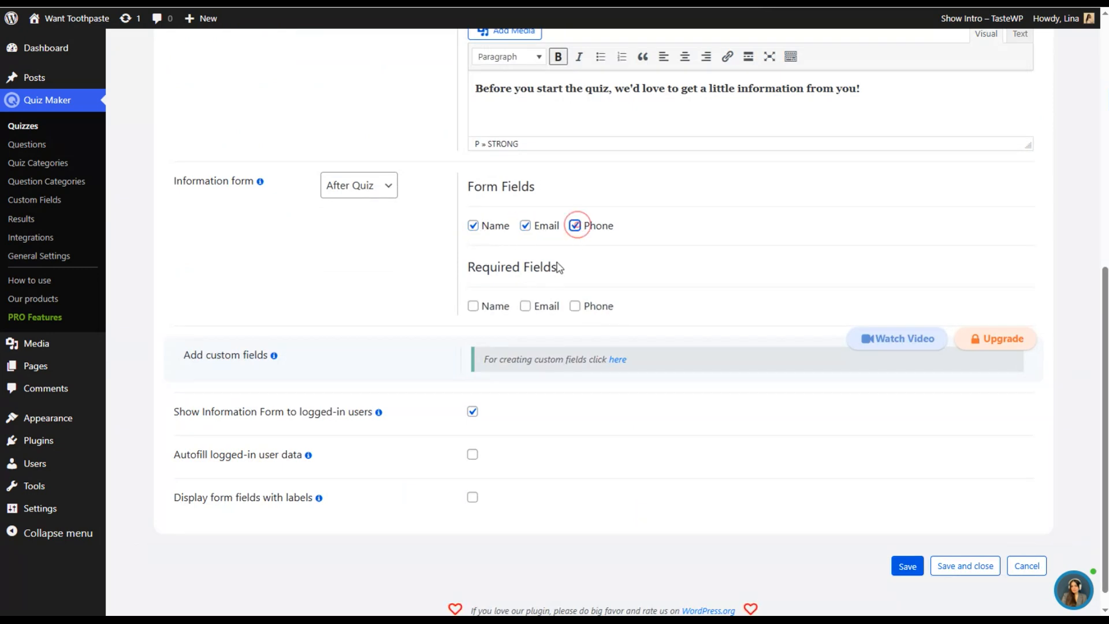
{"action": "left_click", "coordinate": [473, 306]}
{"action": "left_click", "coordinate": [525, 306]}
{"action": "left_click", "coordinate": [575, 306]}
{"action": "left_click", "coordinate": [575, 306]}
{"action": "scroll", "coordinate": [231, 390], "scroll_direction": "down", "scroll_amount": 1}
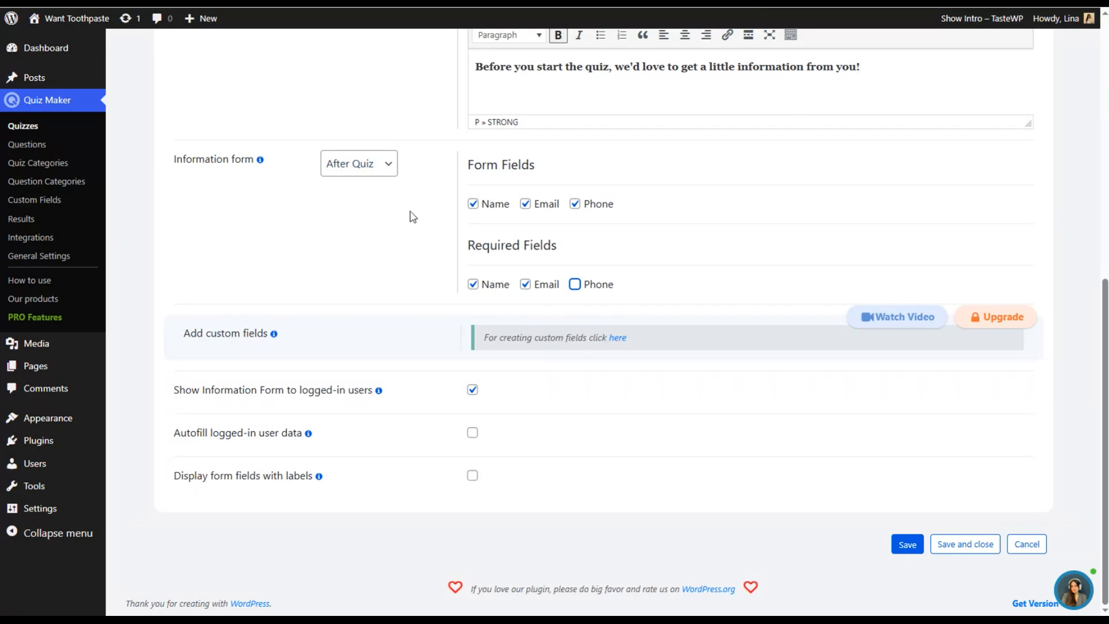
- Save the quiz and select its shortcode [ays_quiz id='2'] in the confirmation dialog, closing the dialog
{"action": "left_click", "coordinate": [907, 544]}
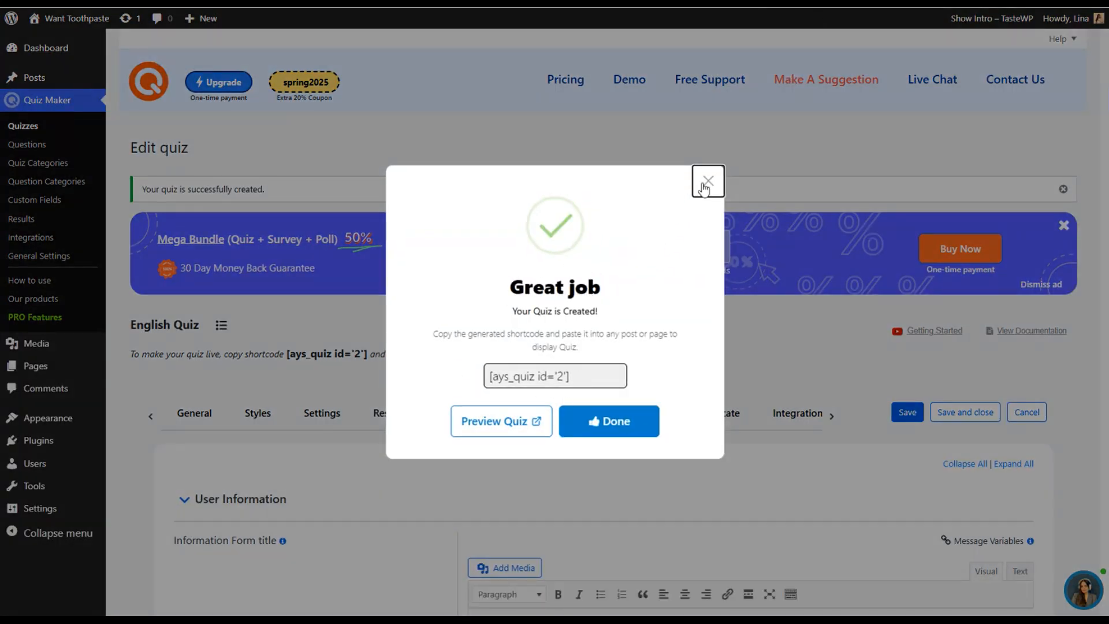
{"action": "left_click", "coordinate": [571, 377]}
{"action": "key", "text": "ctrl+c"}
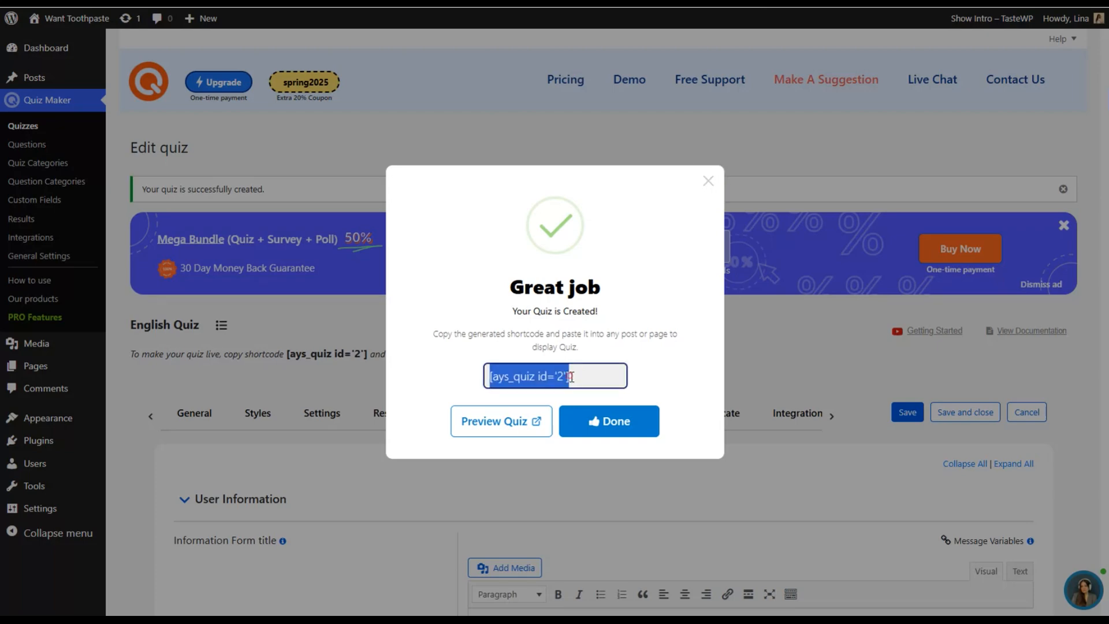
{"action": "left_click", "coordinate": [703, 181]}
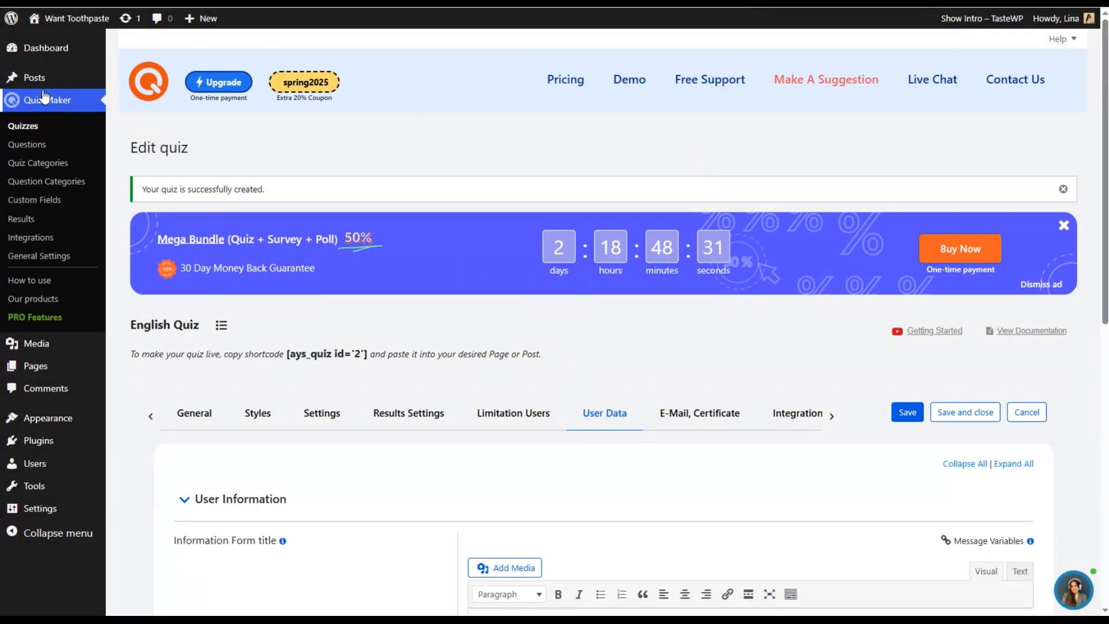
- Create a new post, add the quiz shortcode [ays_quiz id='2'] as a Shortcode block and publish the post
{"action": "left_click", "coordinate": [42, 85]}
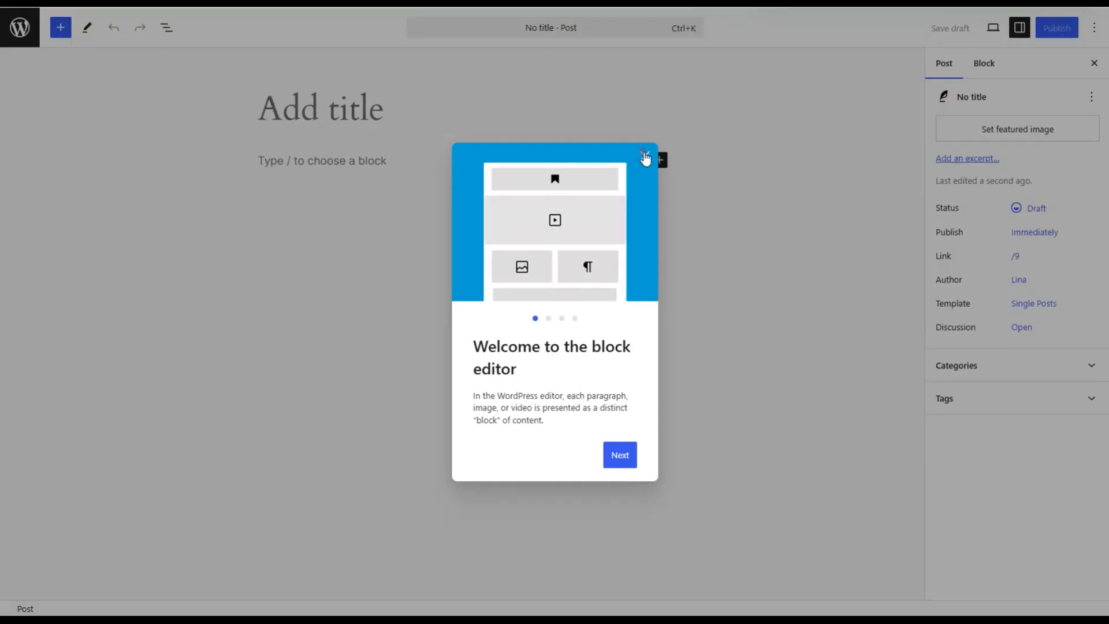
{"action": "left_click", "coordinate": [646, 159]}
{"action": "left_click", "coordinate": [267, 161]}
{"action": "key", "text": "ctrl+v"}
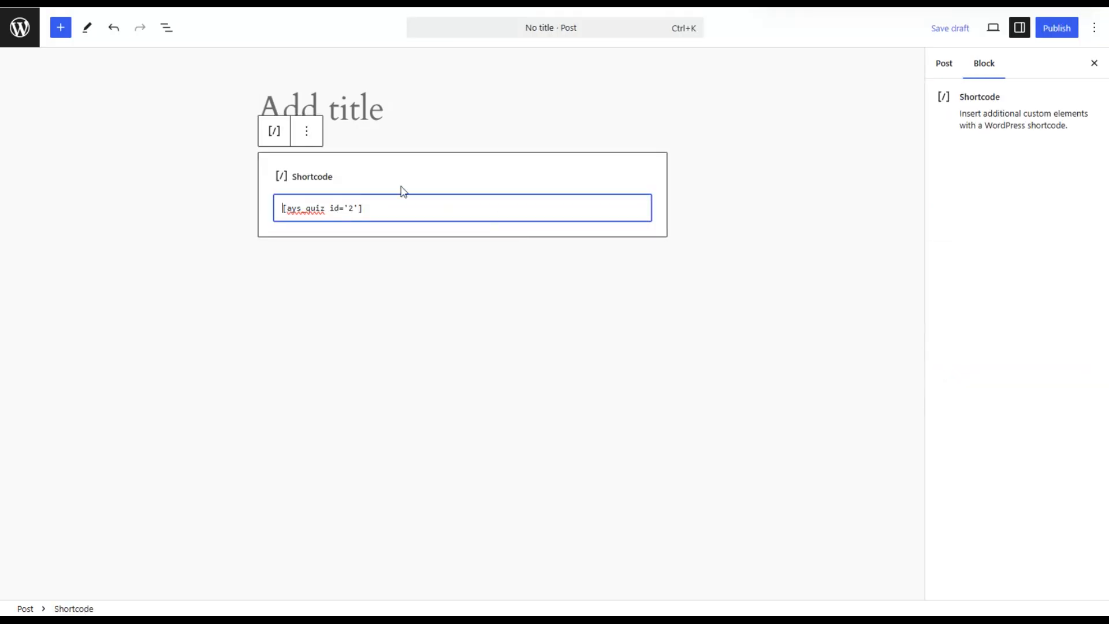
{"action": "left_click", "coordinate": [1057, 27]}
{"action": "left_click", "coordinate": [1077, 32]}
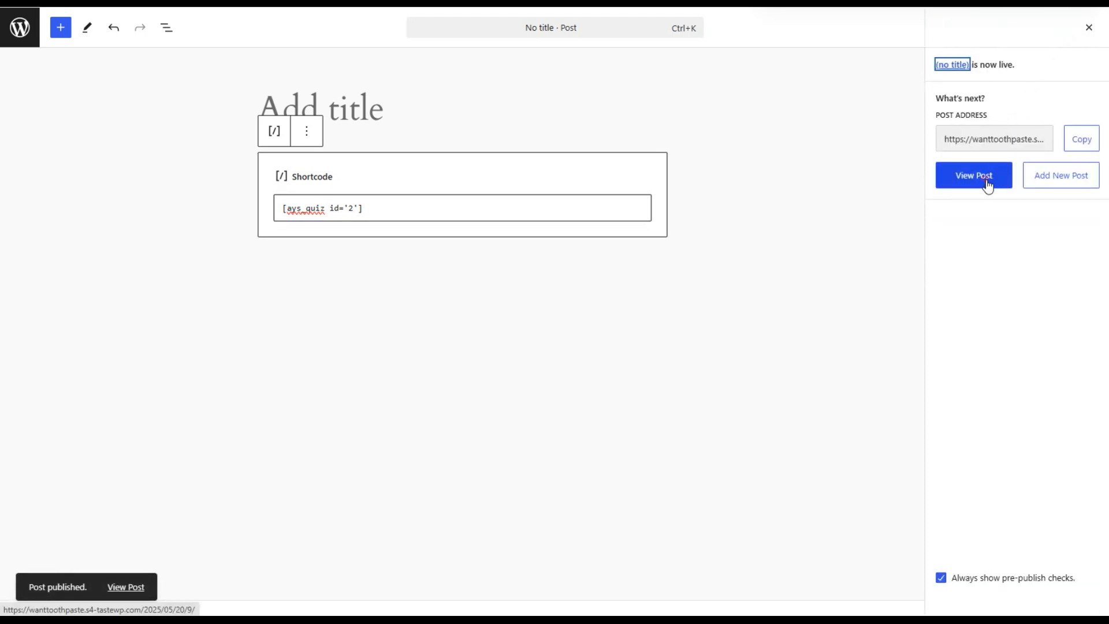
- View the published post and start the English Quiz
{"action": "left_click", "coordinate": [986, 180]}
{"action": "scroll", "coordinate": [560, 430], "scroll_direction": "down", "scroll_amount": 1}
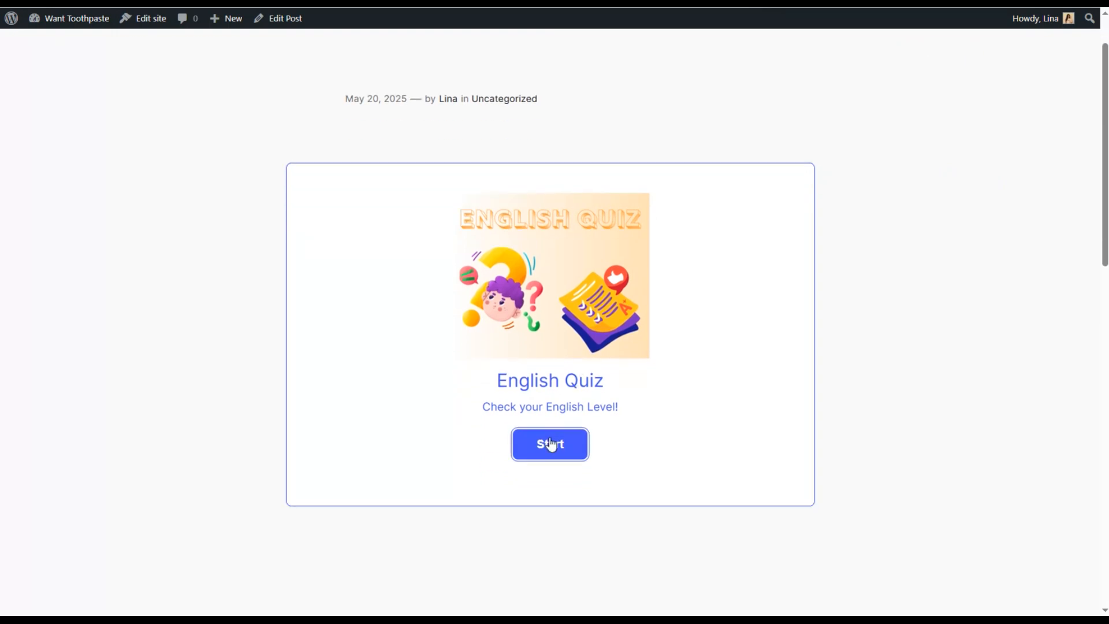
{"action": "left_click", "coordinate": [547, 445]}
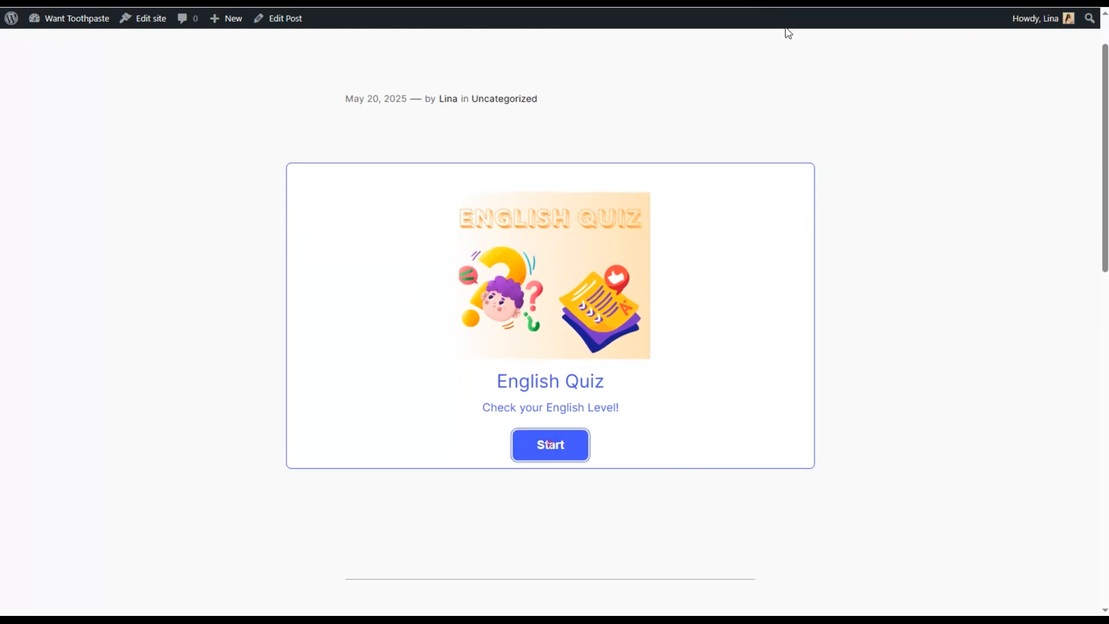
- Choose an answer for each of the first five quiz questions and advance to the sixth question
{"action": "left_click", "coordinate": [518, 347]}
{"action": "left_click", "coordinate": [421, 415]}
{"action": "left_click", "coordinate": [532, 398]}
{"action": "left_click", "coordinate": [459, 319]}
{"action": "left_click", "coordinate": [607, 411]}
{"action": "left_click", "coordinate": [443, 321]}
{"action": "left_click", "coordinate": [587, 443]}
{"action": "left_click", "coordinate": [424, 276]}
{"action": "left_click", "coordinate": [575, 444]}
{"action": "left_click", "coordinate": [446, 384]}
{"action": "left_click", "coordinate": [581, 421]}
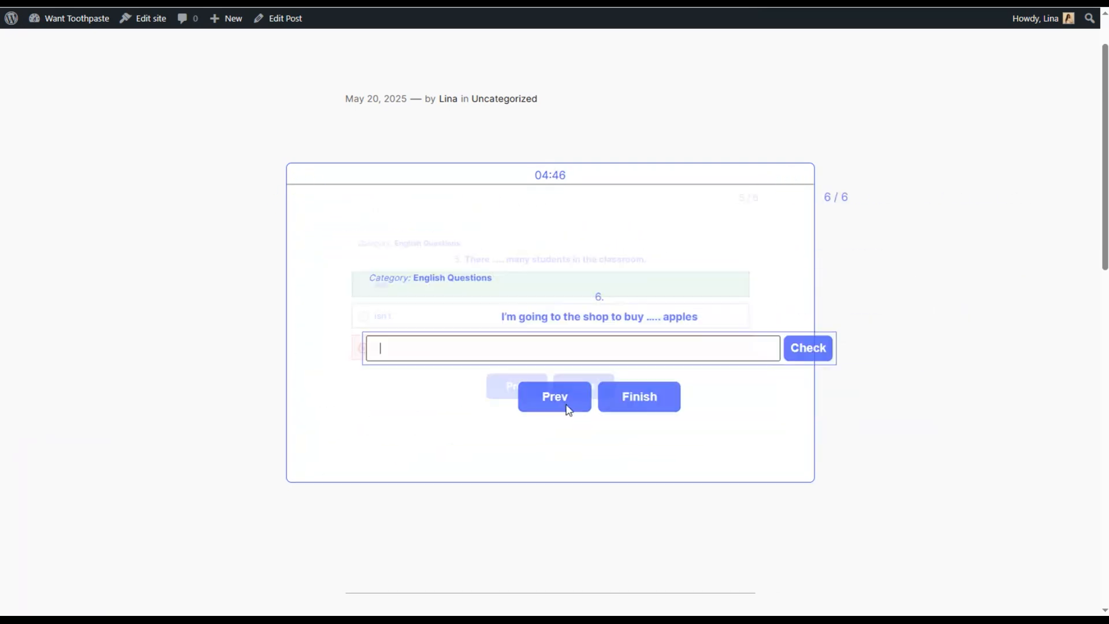
- Answer the sixth question about buying apples with "some" and check the answer
{"action": "left_click", "coordinate": [460, 342]}
{"action": "type", "text": "some"}
{"action": "left_click", "coordinate": [756, 348]}
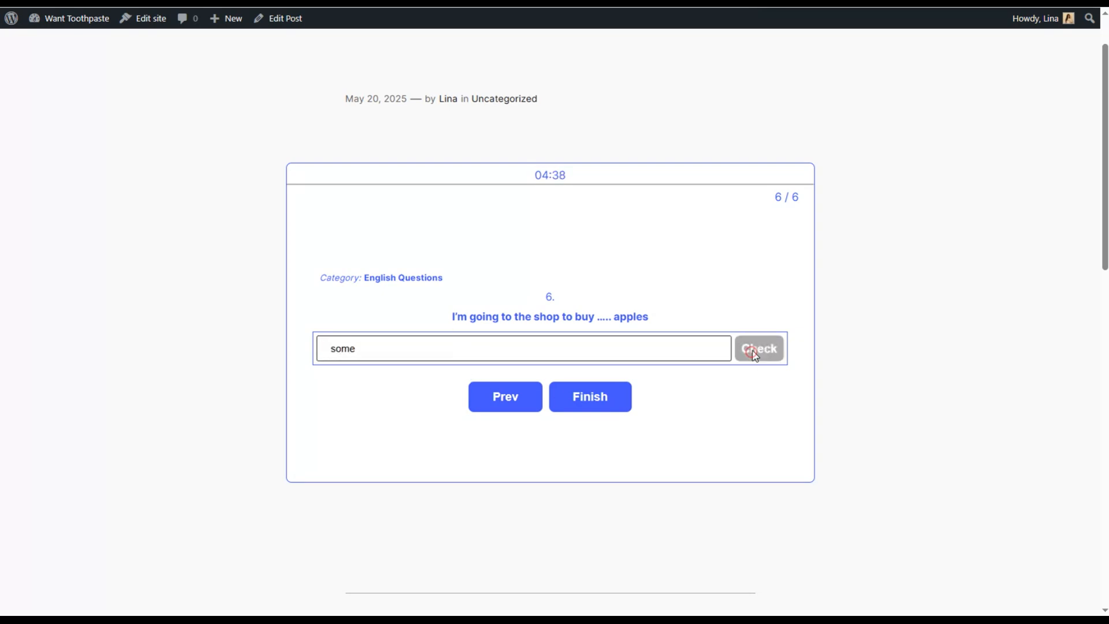
- Finish the quiz and submit the information form with "test" as the name and a test e-mail address
{"action": "left_click", "coordinate": [611, 403]}
{"action": "left_click", "coordinate": [475, 281]}
{"action": "type", "text": "test"}
{"action": "left_click", "coordinate": [460, 322]}
{"action": "type", "text": "test@gmail.com"}
{"action": "left_click", "coordinate": [504, 399]}
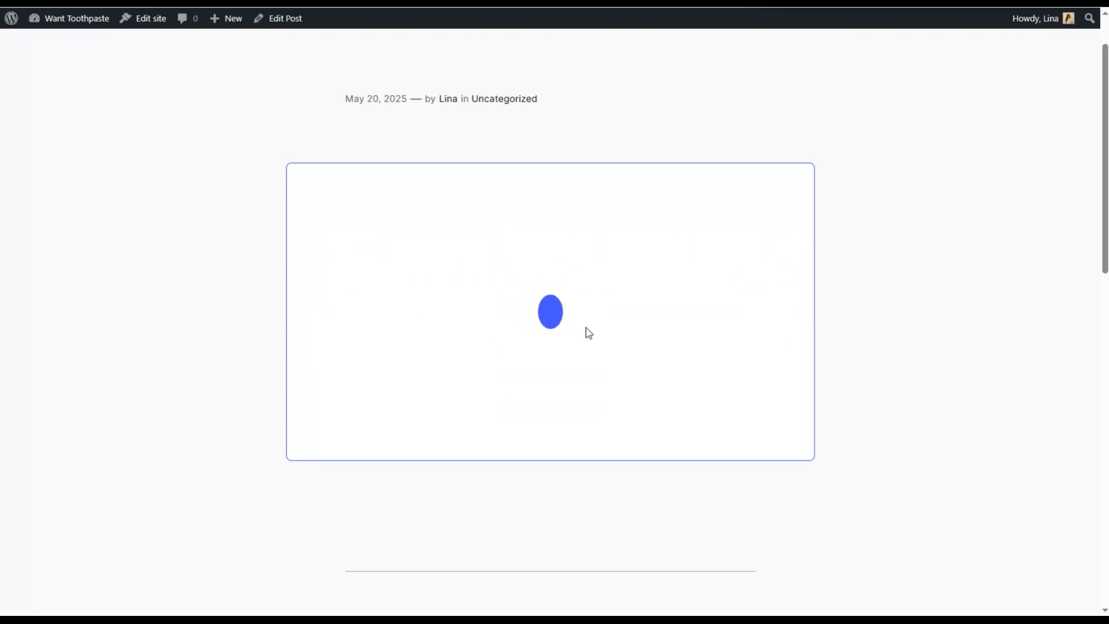
{"action": "scroll", "coordinate": [530, 332], "scroll_direction": "down", "scroll_amount": 10}
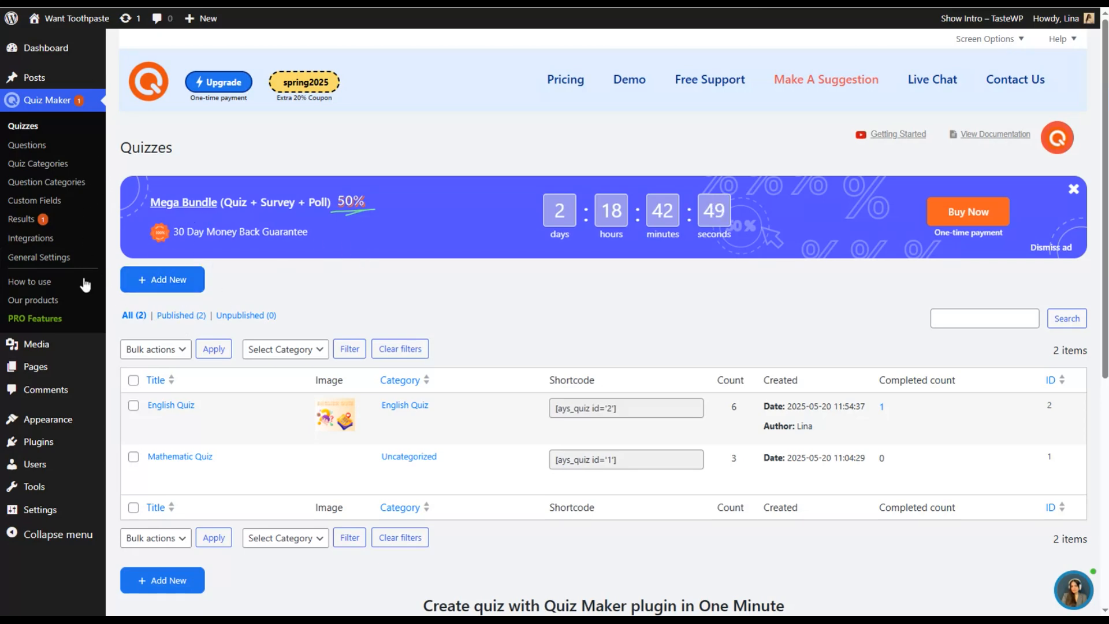
- Examine the detailed report of the English Quiz attempt in the quiz results, close it and view the reviews
{"action": "left_click", "coordinate": [23, 218]}
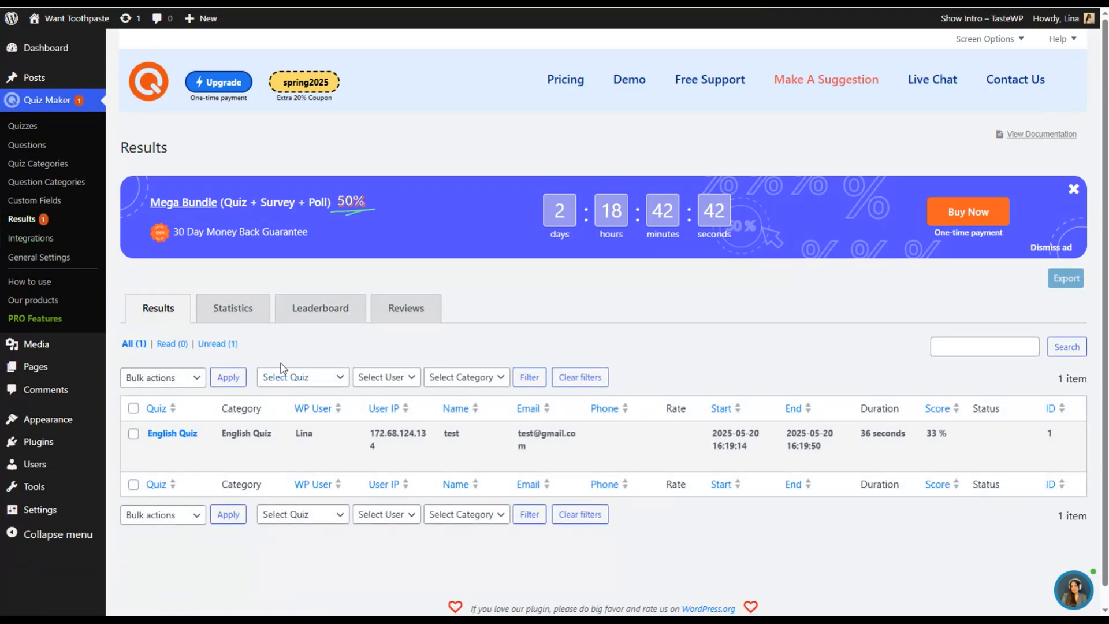
{"action": "mouse_move", "coordinate": [173, 442]}
{"action": "left_click", "coordinate": [173, 448]}
{"action": "scroll", "coordinate": [474, 269], "scroll_direction": "down", "scroll_amount": 3}
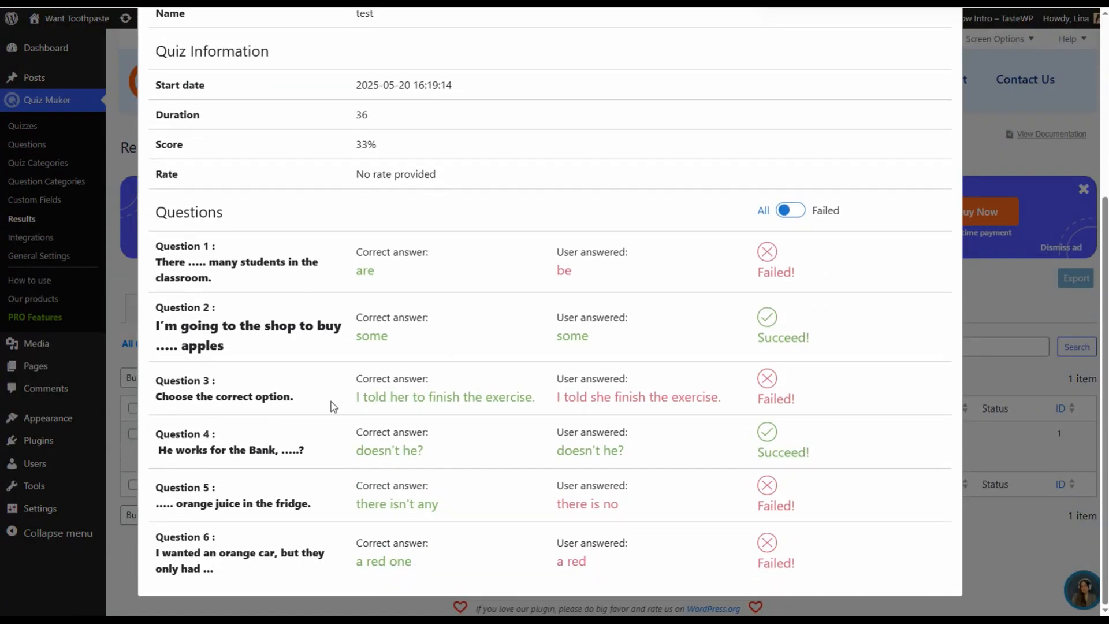
{"action": "scroll", "coordinate": [1022, 192], "scroll_direction": "up", "scroll_amount": 5}
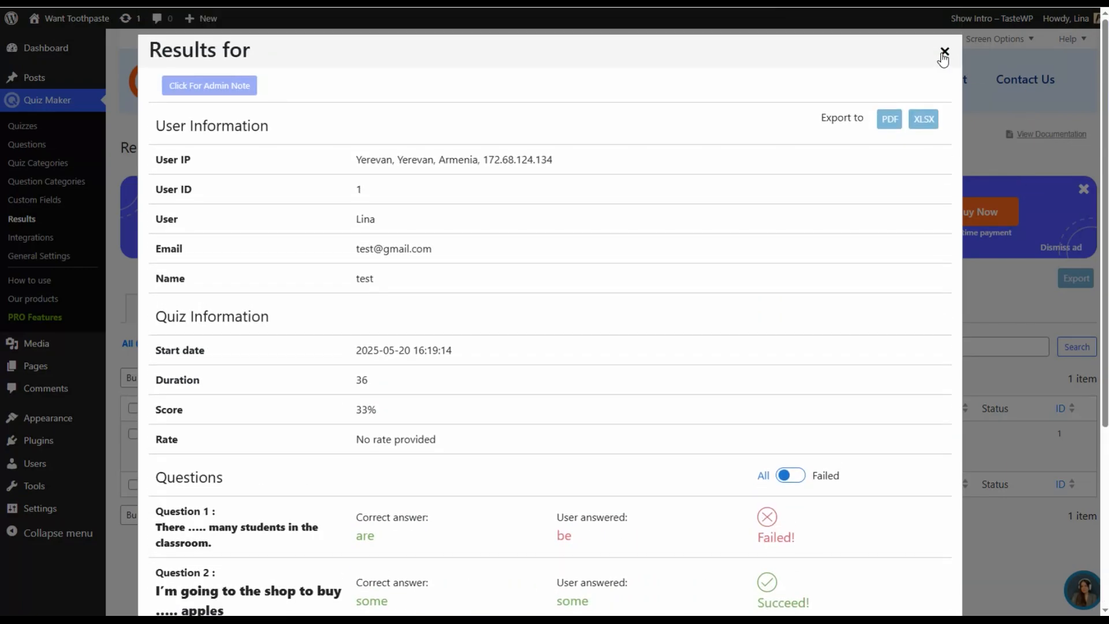
{"action": "left_click", "coordinate": [944, 53]}
{"action": "left_click", "coordinate": [411, 309]}
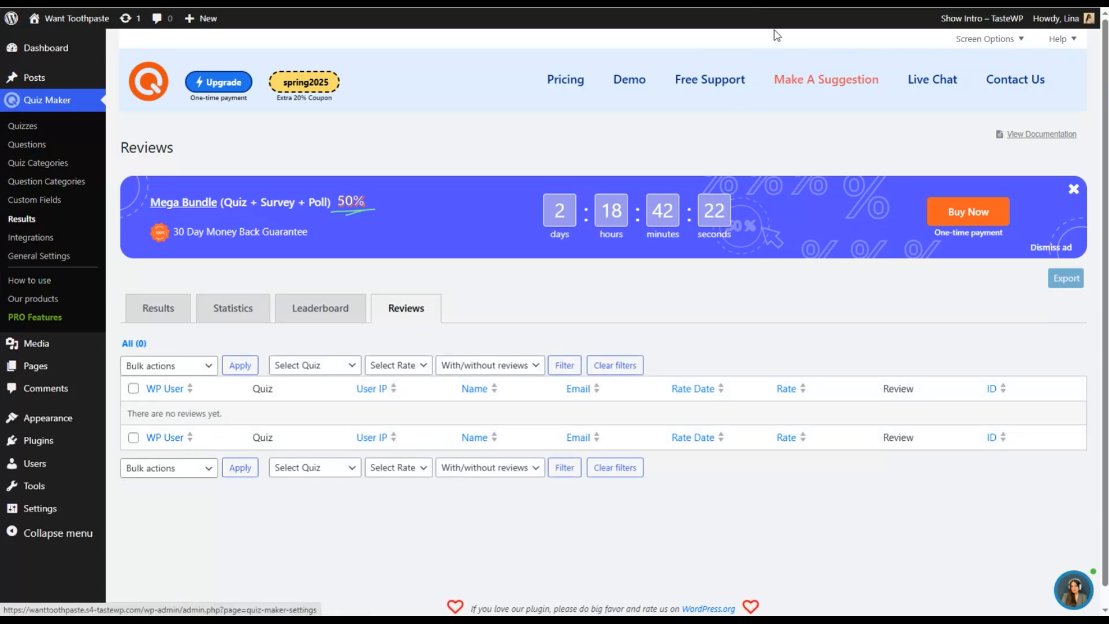
- Examine Quiz Maker's general settings, including the quiz default parameters, user IP storage, answer sounds and excerpt word counts
{"action": "left_click", "coordinate": [48, 260]}
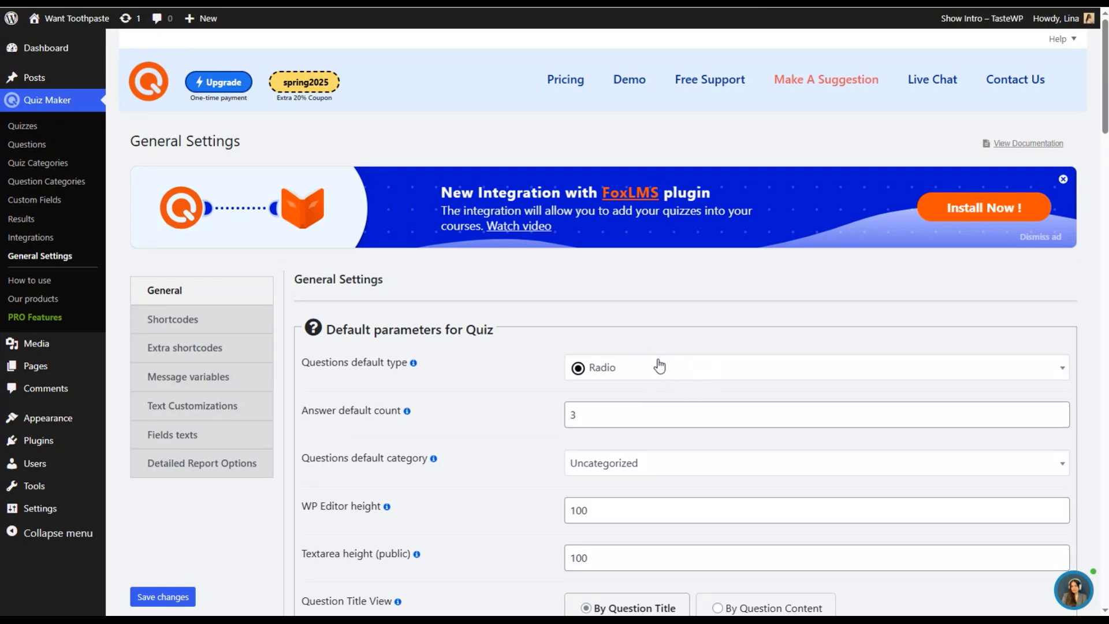
{"action": "scroll", "coordinate": [722, 375], "scroll_direction": "down", "scroll_amount": 8}
{"action": "scroll", "coordinate": [745, 386], "scroll_direction": "down", "scroll_amount": 5}
{"action": "scroll", "coordinate": [733, 398], "scroll_direction": "up", "scroll_amount": 12}
{"action": "scroll", "coordinate": [647, 324], "scroll_direction": "down", "scroll_amount": 11}
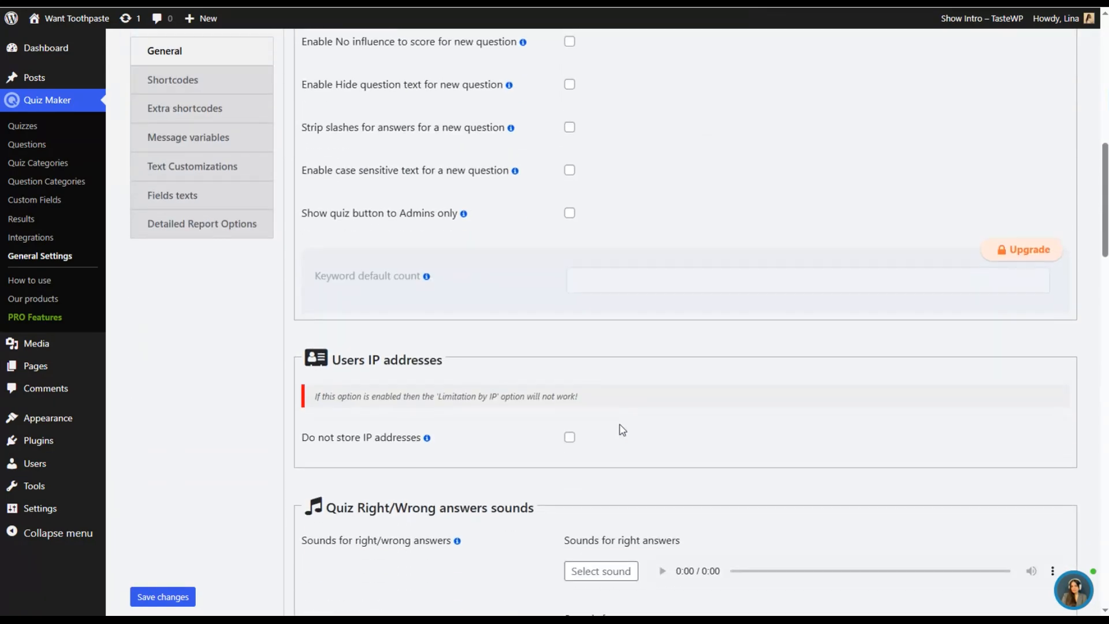
{"action": "scroll", "coordinate": [622, 430], "scroll_direction": "down", "scroll_amount": 5}
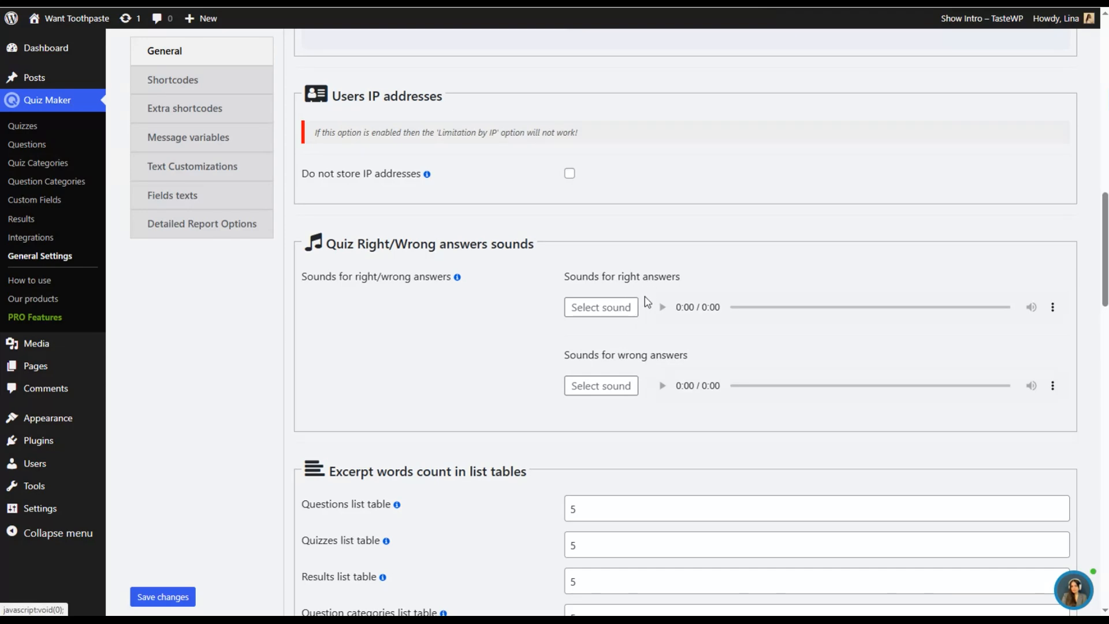
{"action": "scroll", "coordinate": [693, 399], "scroll_direction": "down", "scroll_amount": 1}
{"action": "scroll", "coordinate": [624, 381], "scroll_direction": "up", "scroll_amount": 8}
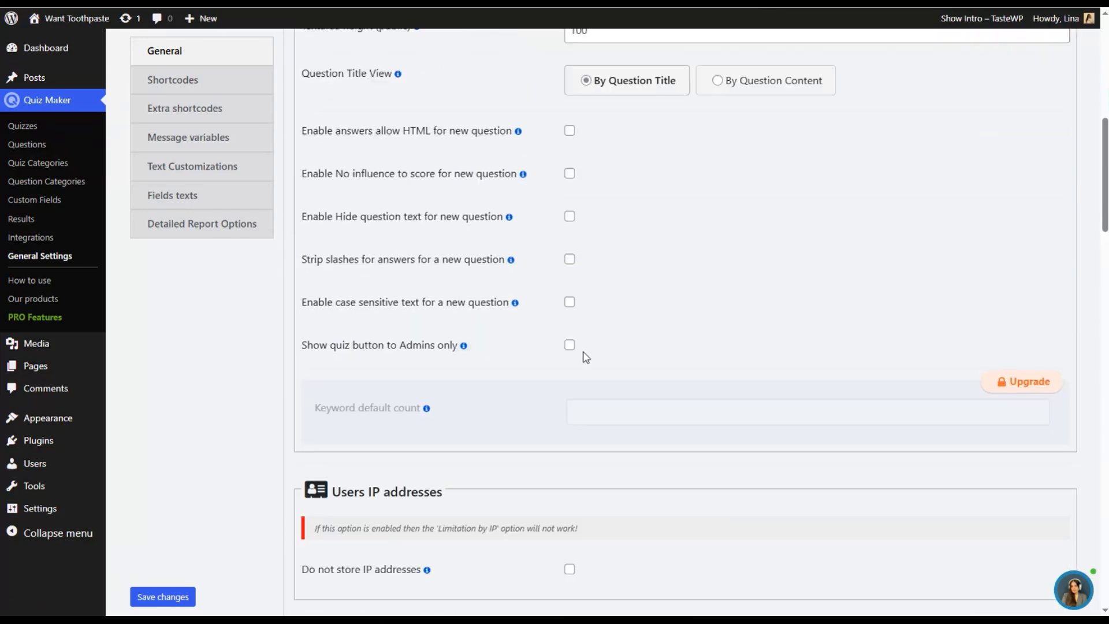
{"action": "scroll", "coordinate": [586, 357], "scroll_direction": "up", "scroll_amount": 6}
- Review the shortcode settings for all results, single quiz results and the quiz question bank
{"action": "left_click", "coordinate": [199, 122]}
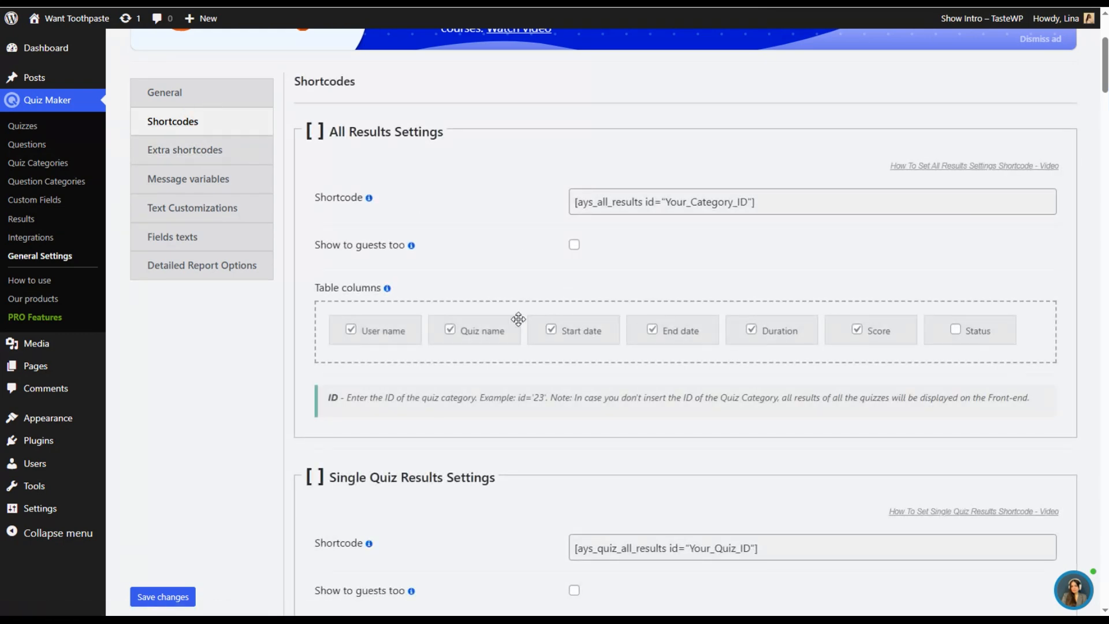
{"action": "scroll", "coordinate": [572, 347], "scroll_direction": "down", "scroll_amount": 6}
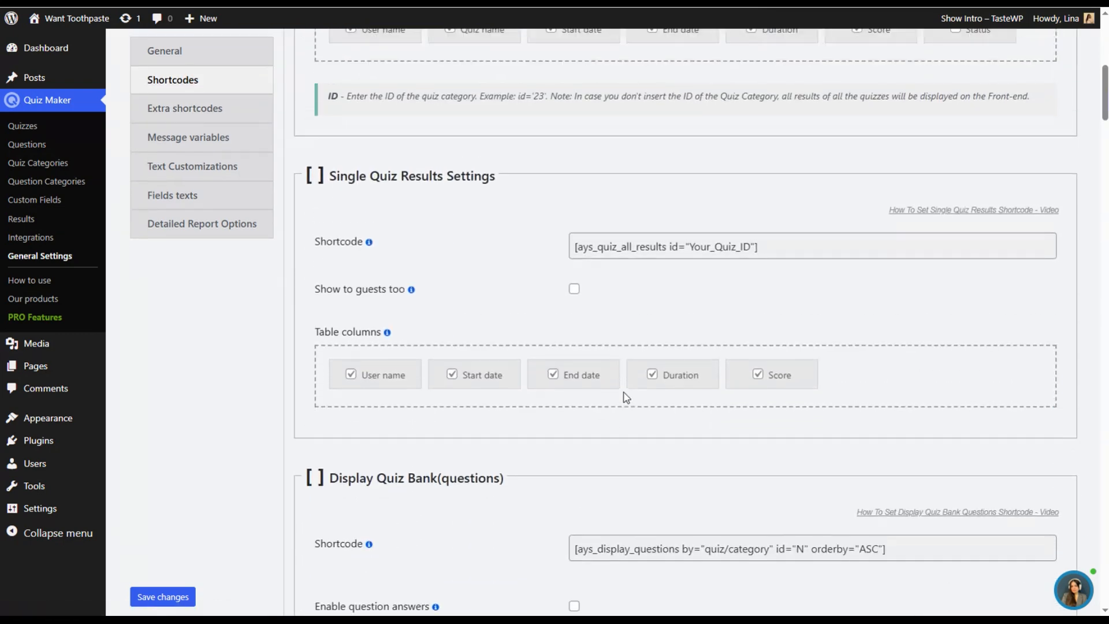
{"action": "scroll", "coordinate": [626, 397], "scroll_direction": "up", "scroll_amount": 6}
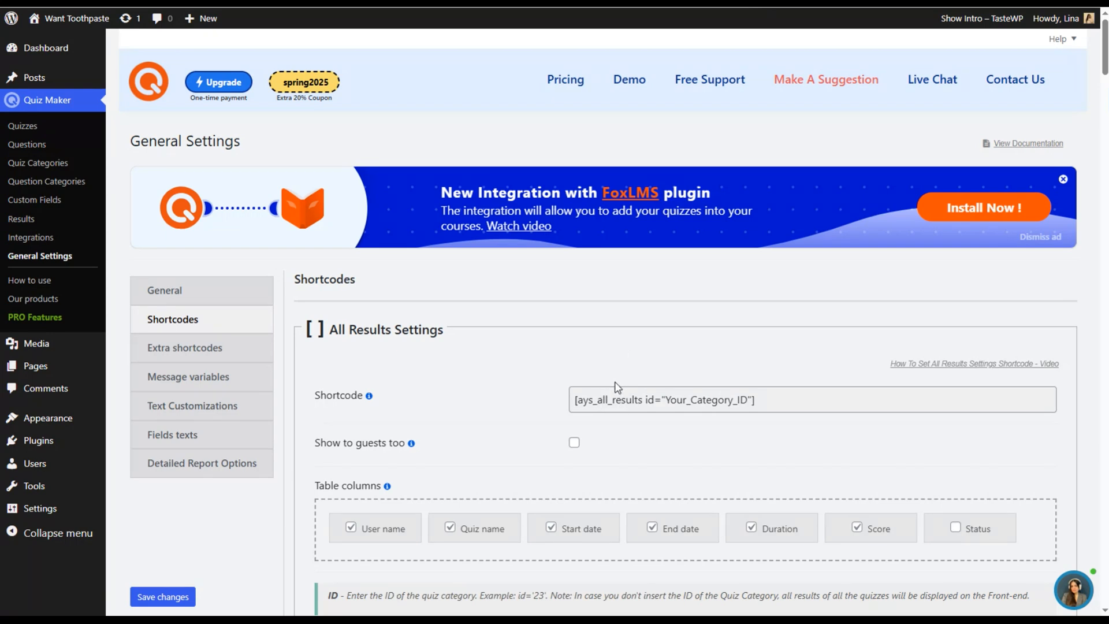
{"action": "scroll", "coordinate": [644, 440], "scroll_direction": "down", "scroll_amount": 10}
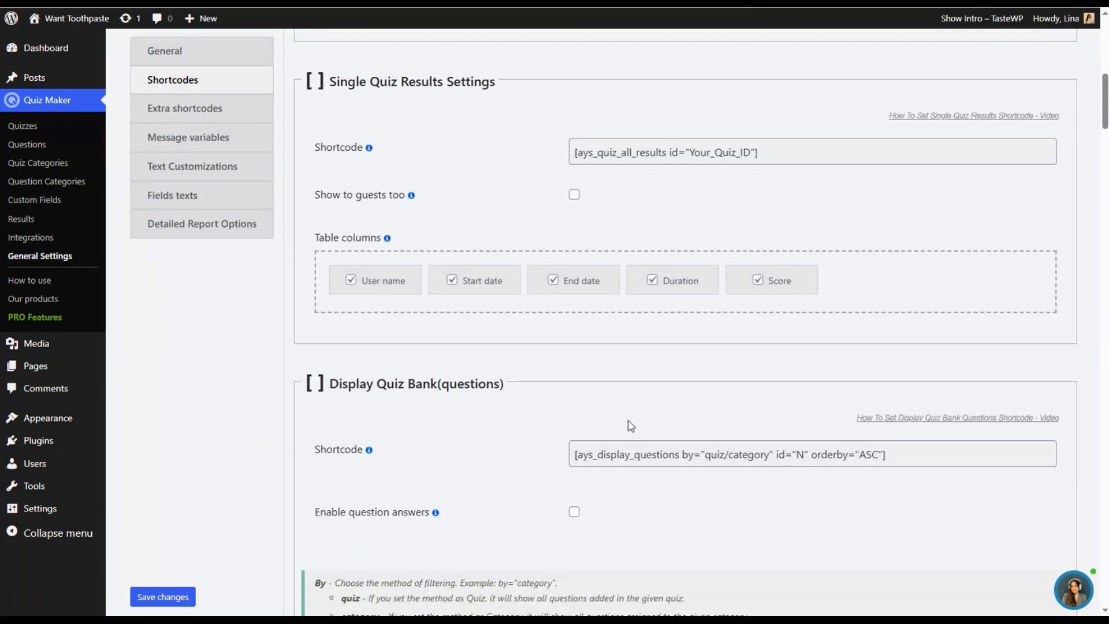
{"action": "scroll", "coordinate": [626, 425], "scroll_direction": "up", "scroll_amount": 9}
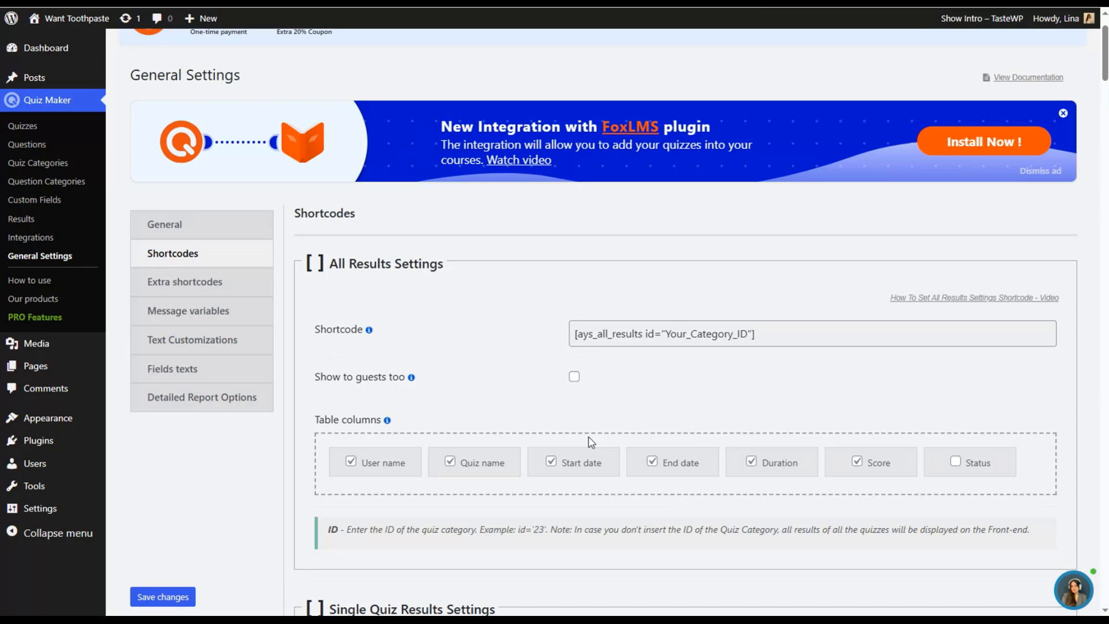
{"action": "scroll", "coordinate": [598, 432], "scroll_direction": "down", "scroll_amount": 2}
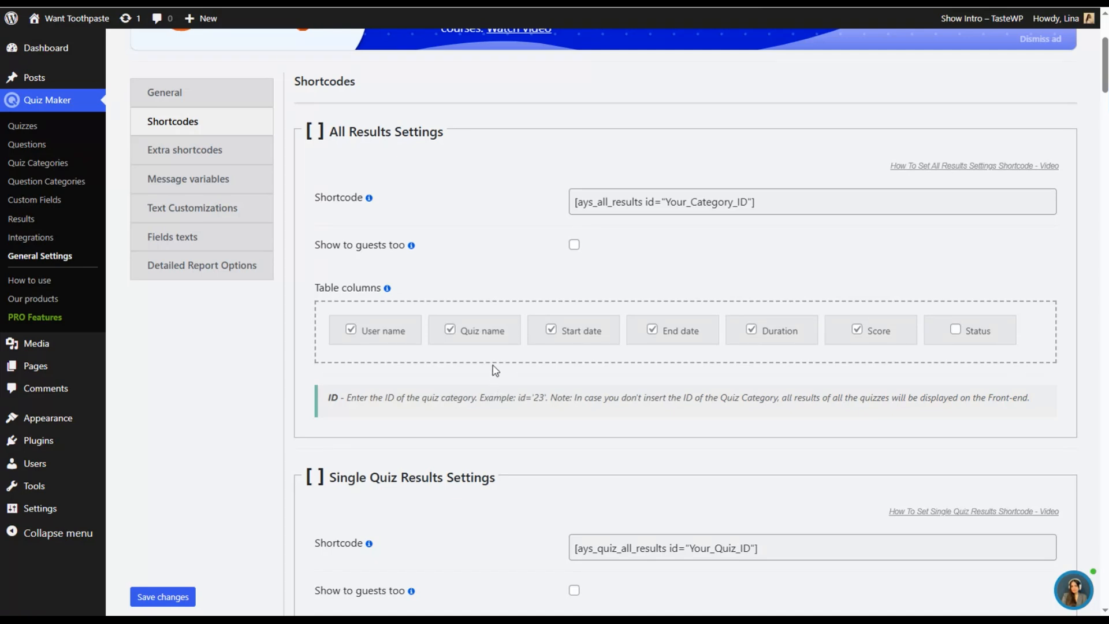
{"action": "scroll", "coordinate": [494, 365], "scroll_direction": "down", "scroll_amount": 1}
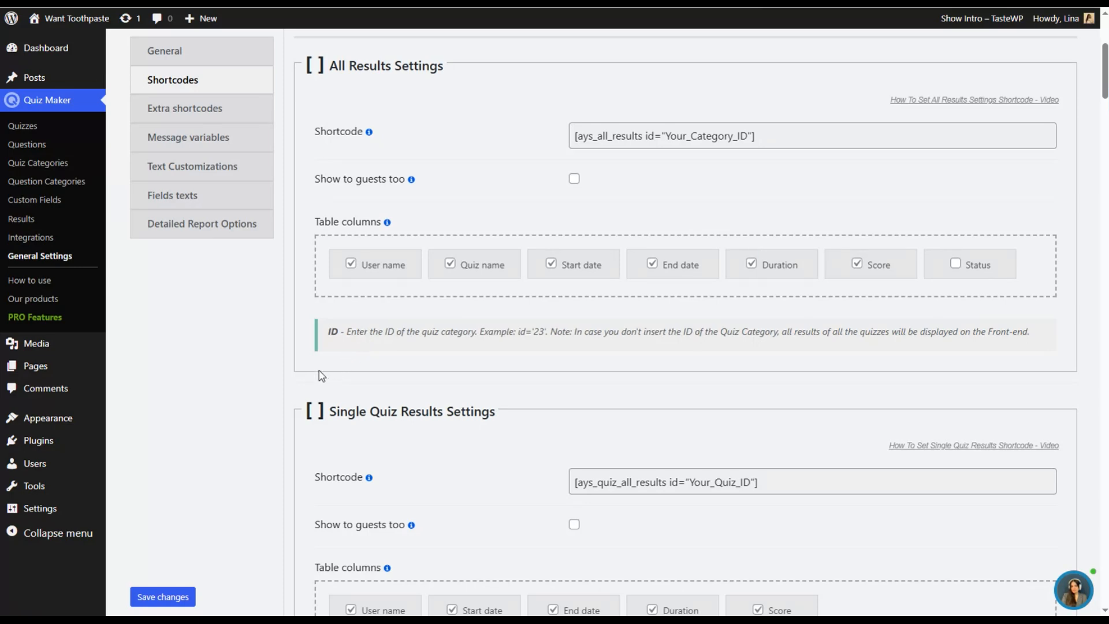
{"action": "scroll", "coordinate": [462, 342], "scroll_direction": "down", "scroll_amount": 2}
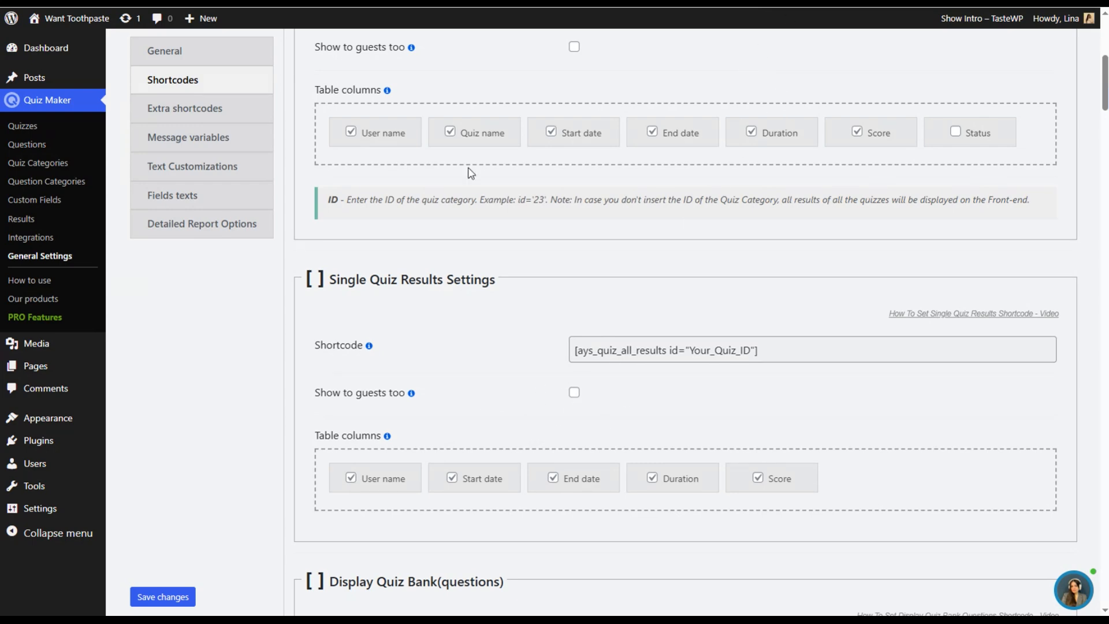
- Look through the extra shortcodes available for quiz scores and user counts
{"action": "left_click", "coordinate": [213, 109]}
{"action": "scroll", "coordinate": [584, 322], "scroll_direction": "up", "scroll_amount": 2}
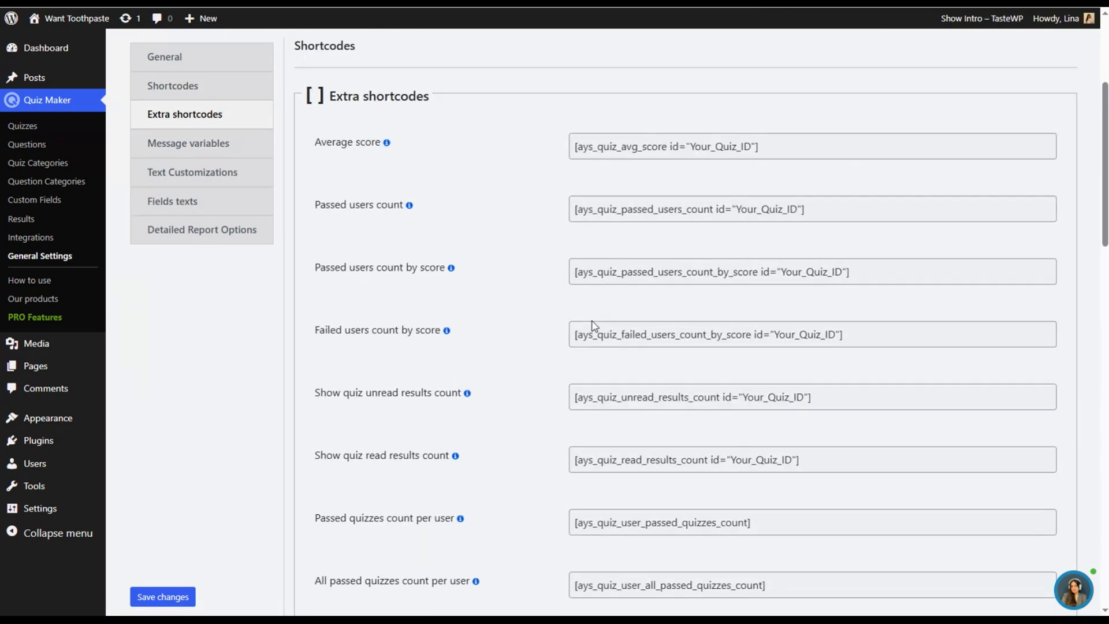
{"action": "scroll", "coordinate": [593, 322], "scroll_direction": "up", "scroll_amount": 4}
{"action": "scroll", "coordinate": [589, 346], "scroll_direction": "down", "scroll_amount": 4}
{"action": "scroll", "coordinate": [585, 313], "scroll_direction": "down", "scroll_amount": 9}
{"action": "scroll", "coordinate": [613, 399], "scroll_direction": "down", "scroll_amount": 5}
{"action": "scroll", "coordinate": [550, 324], "scroll_direction": "up", "scroll_amount": 15}
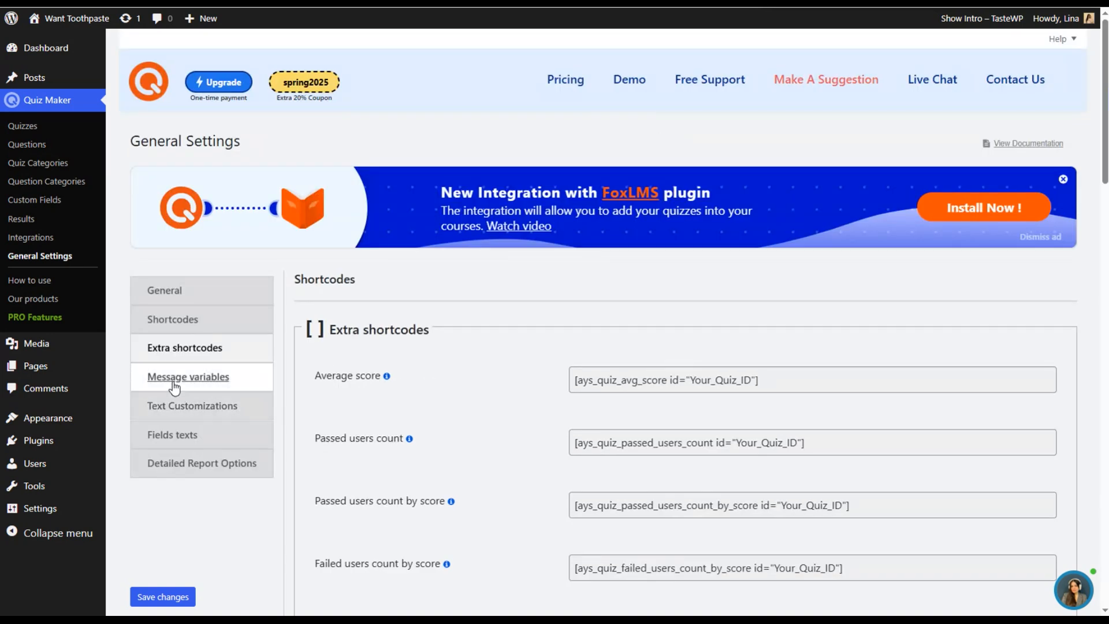
- Review the general and user message variables available for the result, pass and fail messages
{"action": "left_click", "coordinate": [207, 378]}
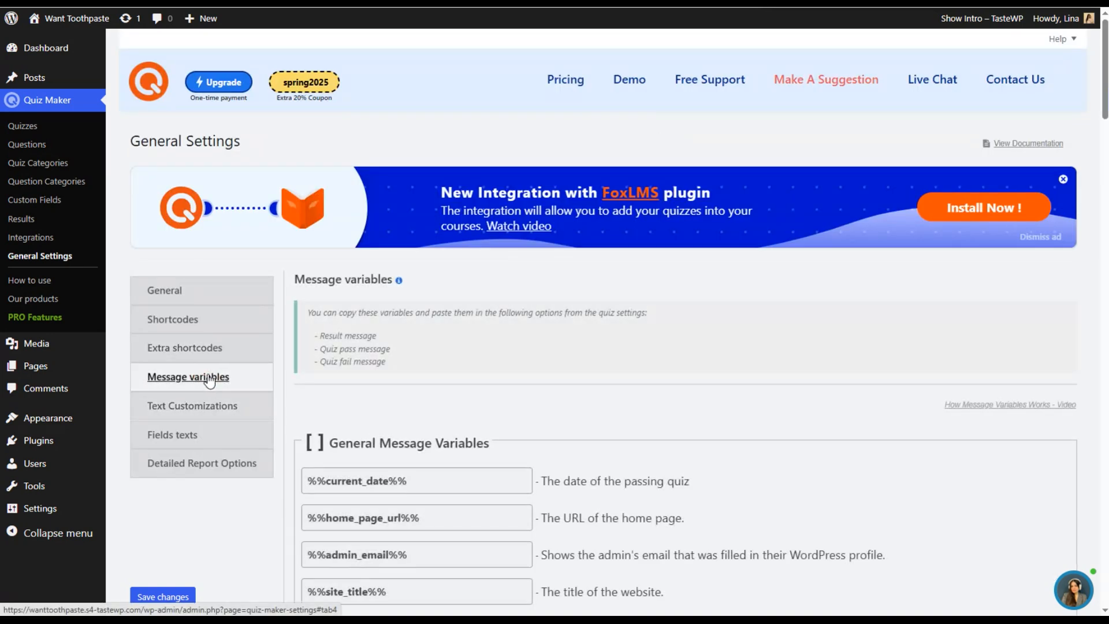
{"action": "scroll", "coordinate": [370, 428], "scroll_direction": "down", "scroll_amount": 1}
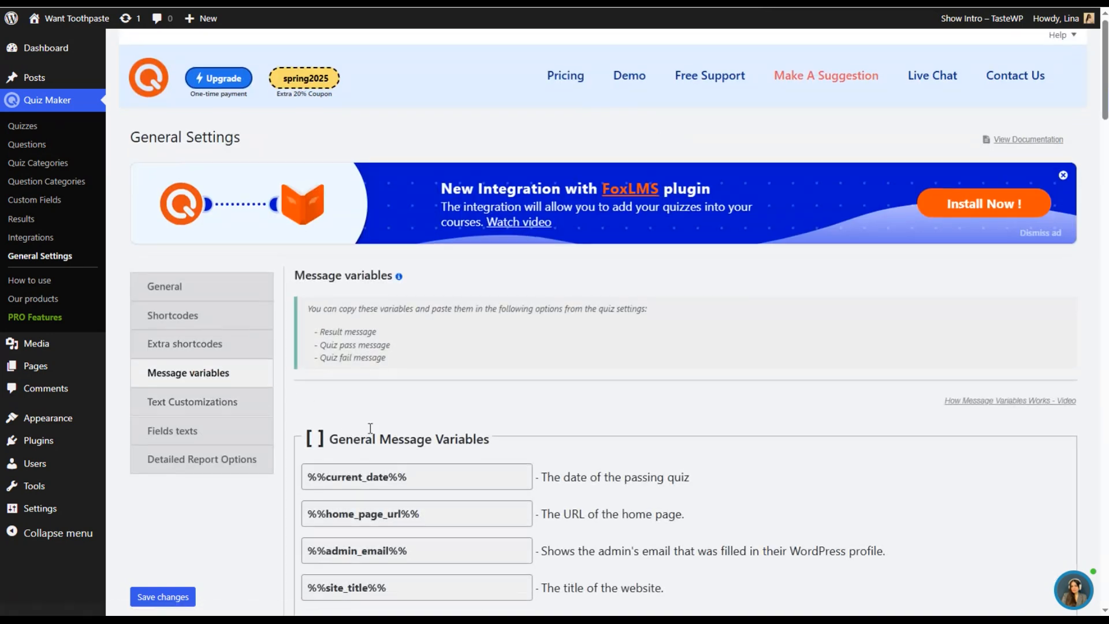
{"action": "scroll", "coordinate": [370, 428], "scroll_direction": "down", "scroll_amount": 1}
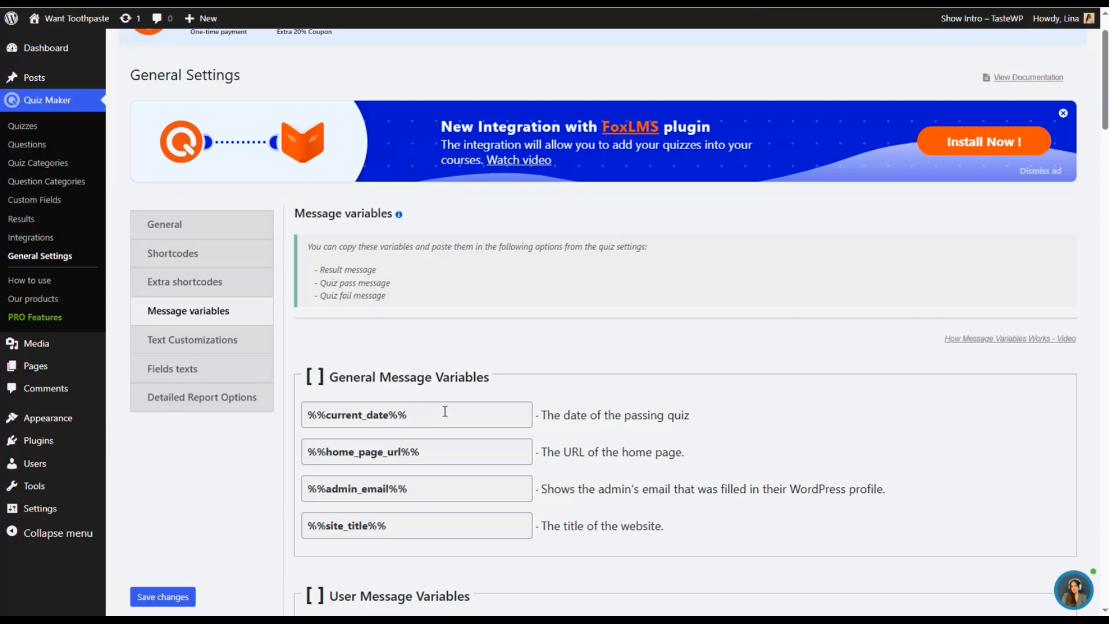
{"action": "scroll", "coordinate": [482, 390], "scroll_direction": "down", "scroll_amount": 1}
{"action": "scroll", "coordinate": [487, 393], "scroll_direction": "down", "scroll_amount": 1}
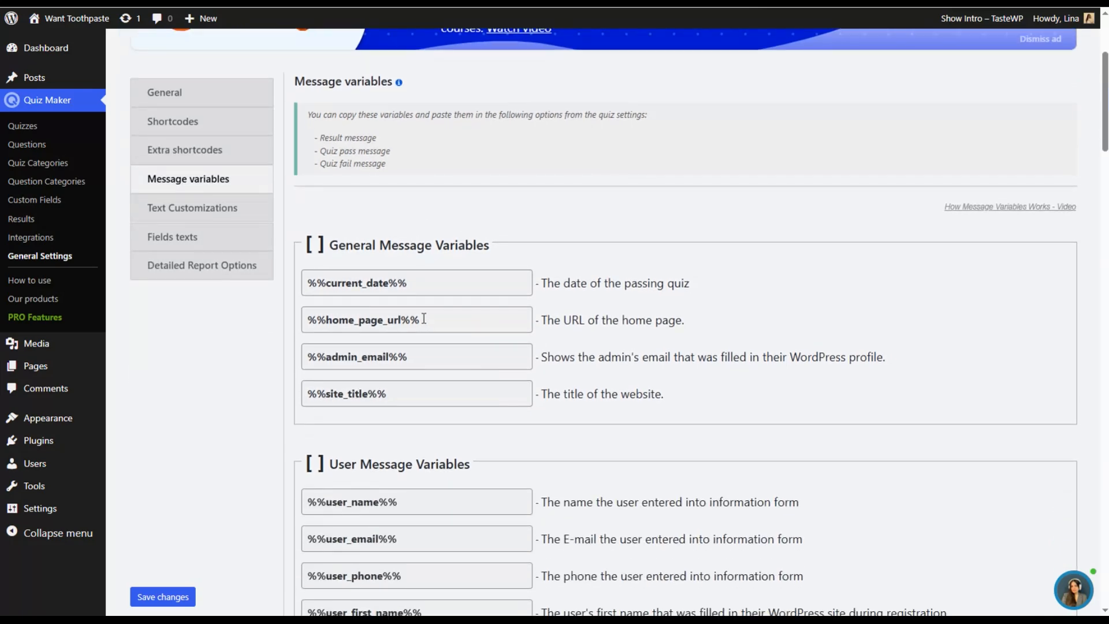
{"action": "scroll", "coordinate": [437, 306], "scroll_direction": "down", "scroll_amount": 3}
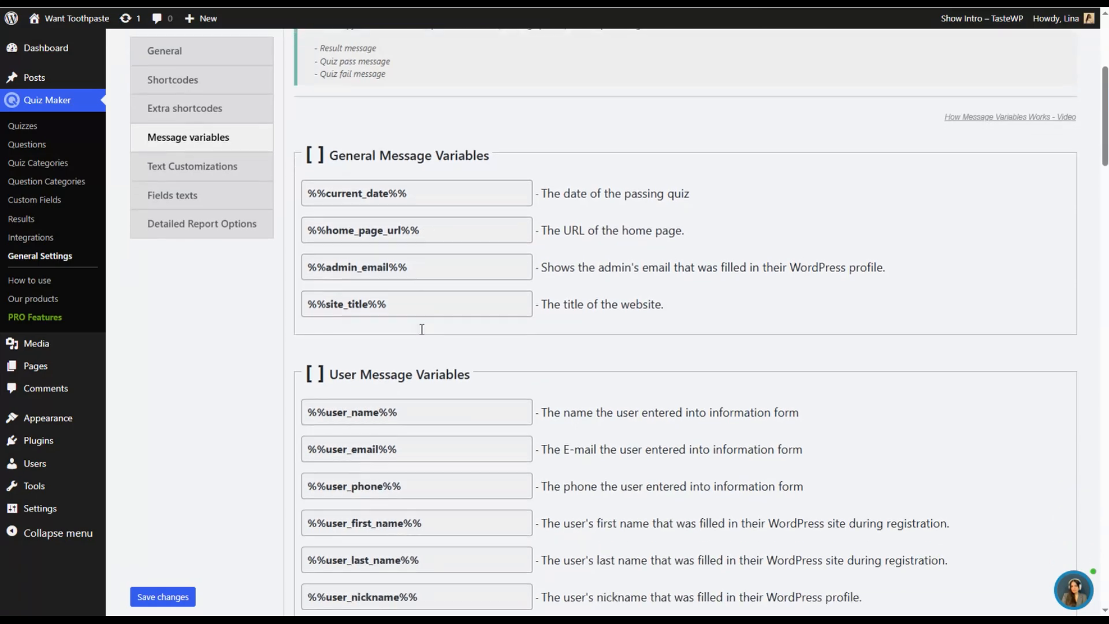
{"action": "scroll", "coordinate": [362, 335], "scroll_direction": "down", "scroll_amount": 1}
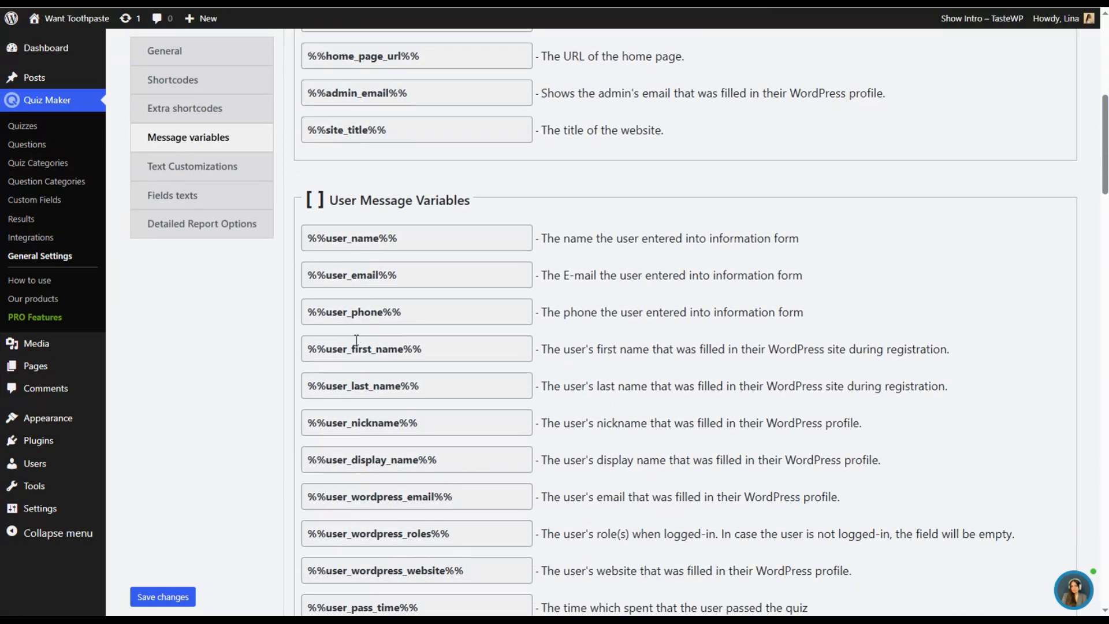
{"action": "scroll", "coordinate": [365, 354], "scroll_direction": "down", "scroll_amount": 1}
{"action": "scroll", "coordinate": [367, 358], "scroll_direction": "up", "scroll_amount": 6}
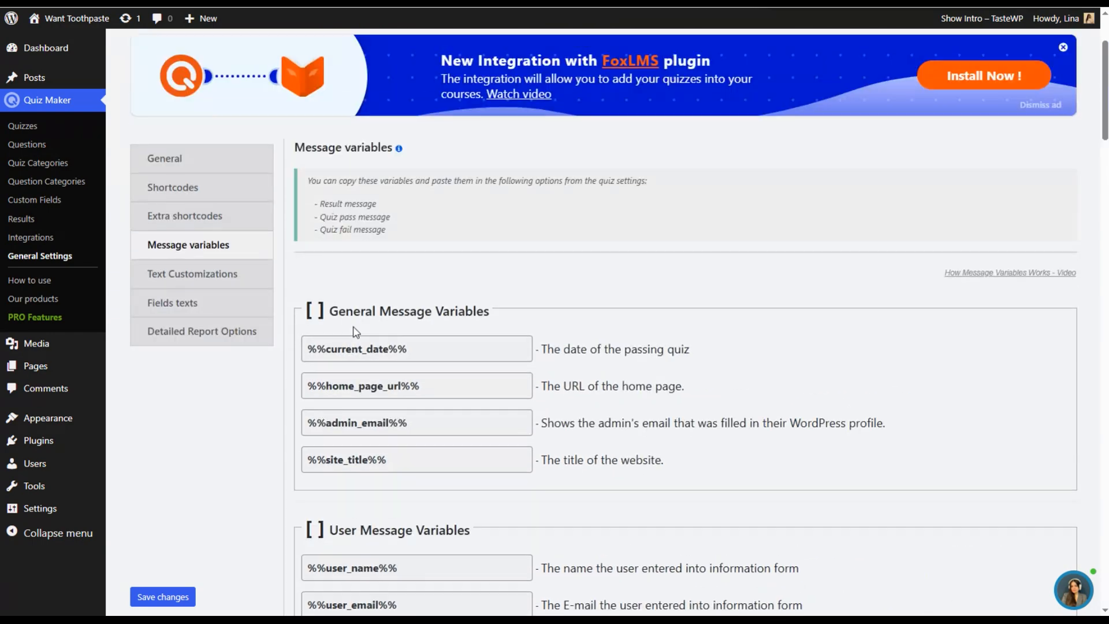
{"action": "scroll", "coordinate": [366, 361], "scroll_direction": "down", "scroll_amount": 3}
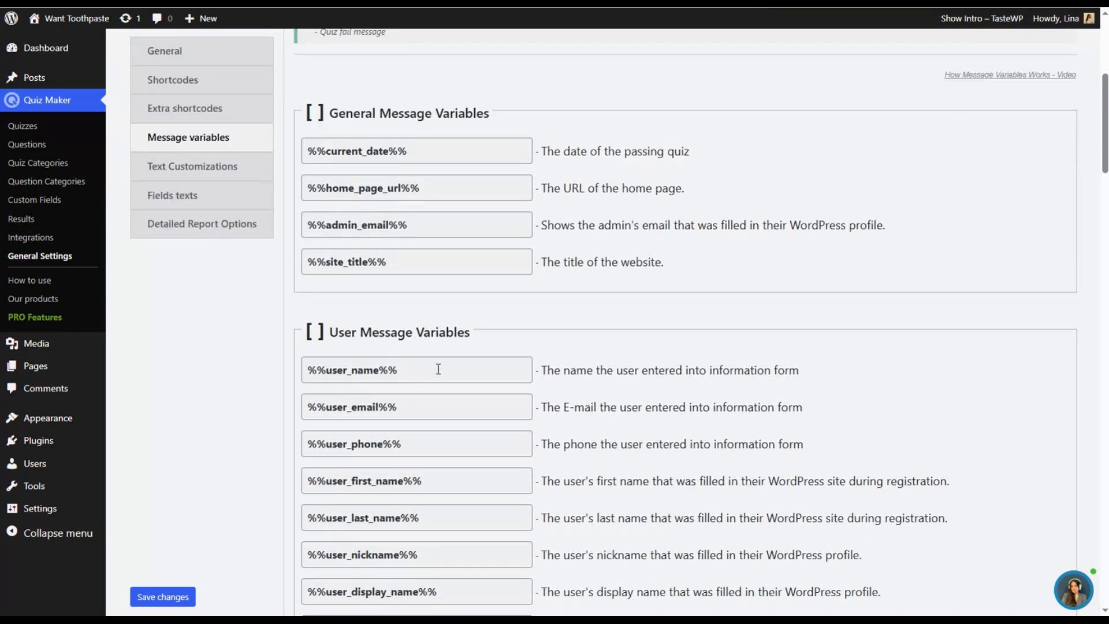
- Read further through the user message variables, from the WordPress profile details to pass time and answer counts
{"action": "scroll", "coordinate": [449, 395], "scroll_direction": "down", "scroll_amount": 4}
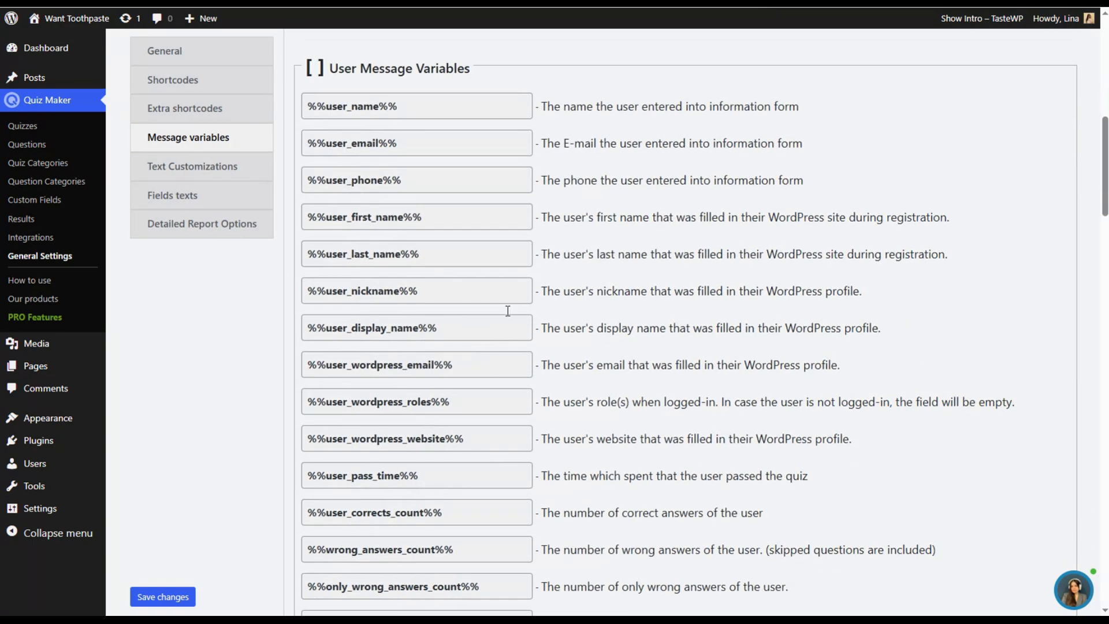
{"action": "scroll", "coordinate": [560, 427], "scroll_direction": "down", "scroll_amount": 5}
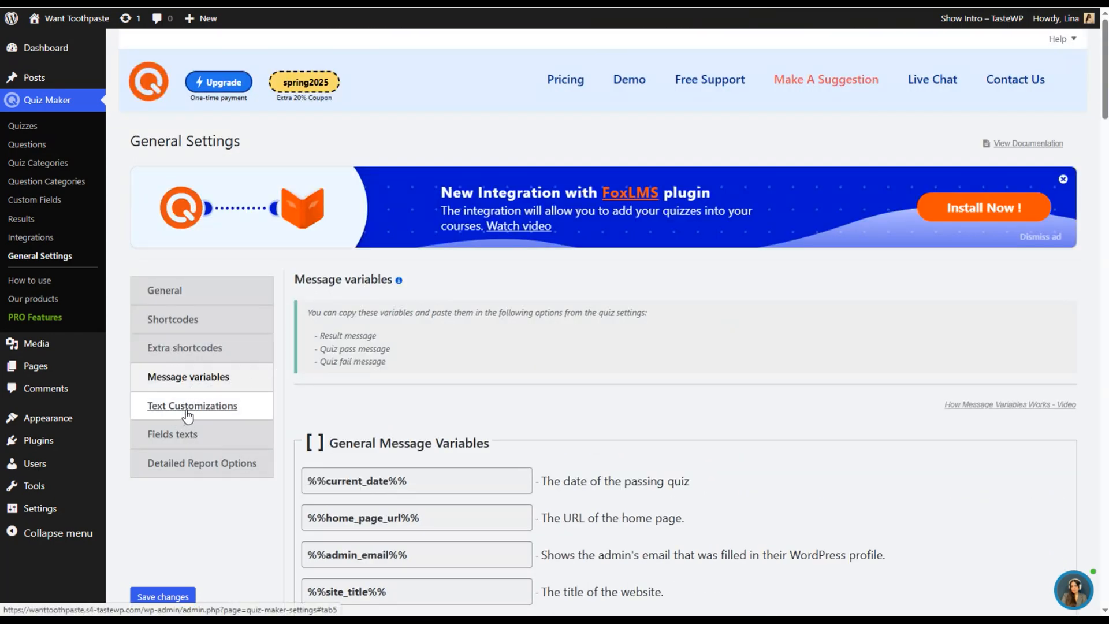
- Review the customizable default texts and quiz button texts in the text customization settings
{"action": "left_click", "coordinate": [198, 410]}
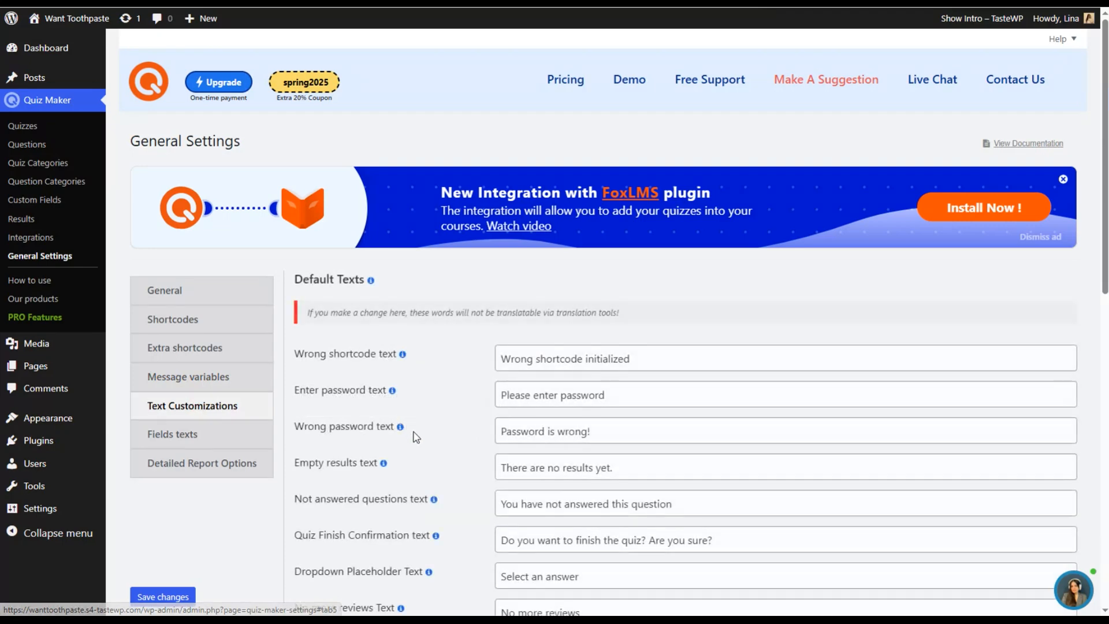
{"action": "scroll", "coordinate": [416, 434], "scroll_direction": "down", "scroll_amount": 1}
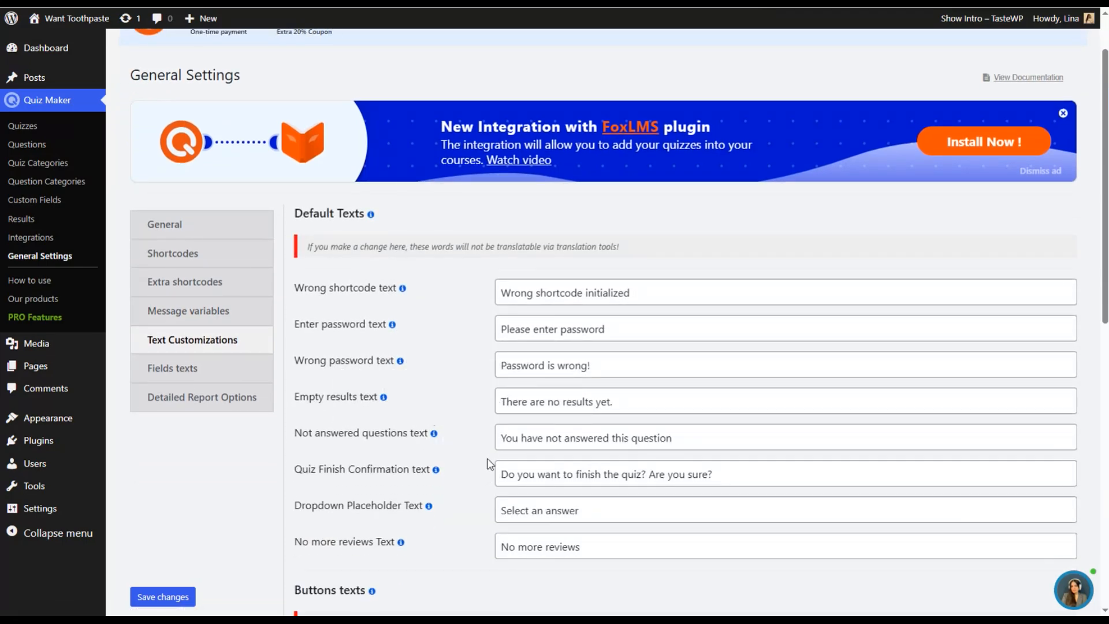
{"action": "scroll", "coordinate": [575, 433], "scroll_direction": "down", "scroll_amount": 1}
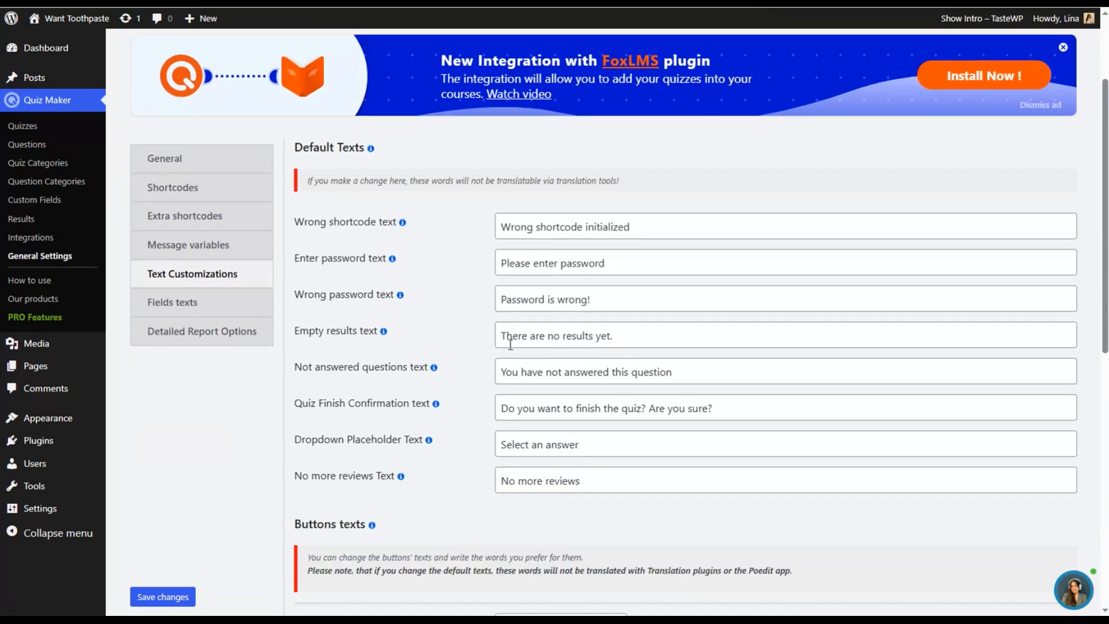
{"action": "scroll", "coordinate": [498, 346], "scroll_direction": "down", "scroll_amount": 1}
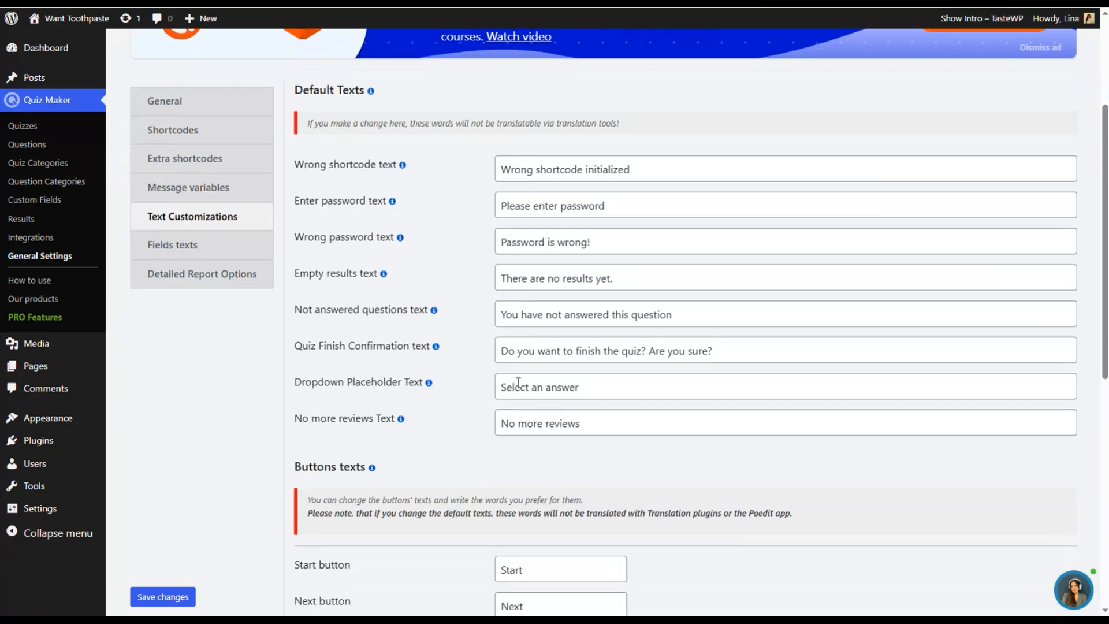
{"action": "scroll", "coordinate": [542, 444], "scroll_direction": "down", "scroll_amount": 3}
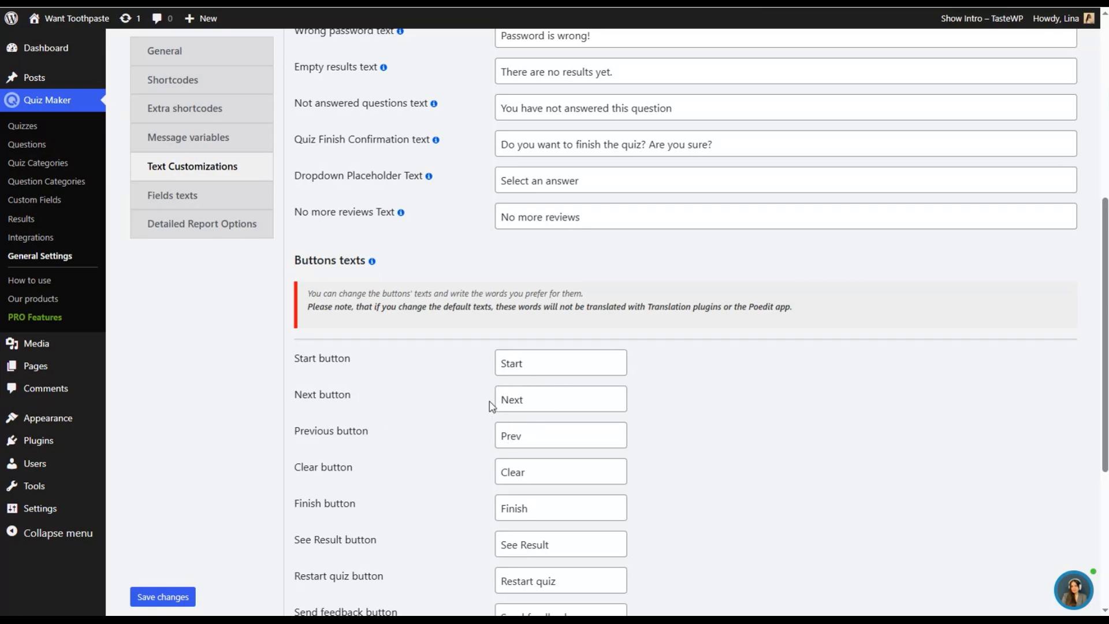
{"action": "scroll", "coordinate": [520, 407], "scroll_direction": "down", "scroll_amount": 3}
- Review the information form's field placeholders and labels, plus the user and quiz information options for detailed reports
{"action": "scroll", "coordinate": [520, 404], "scroll_direction": "up", "scroll_amount": 2}
{"action": "scroll", "coordinate": [519, 403], "scroll_direction": "up", "scroll_amount": 8}
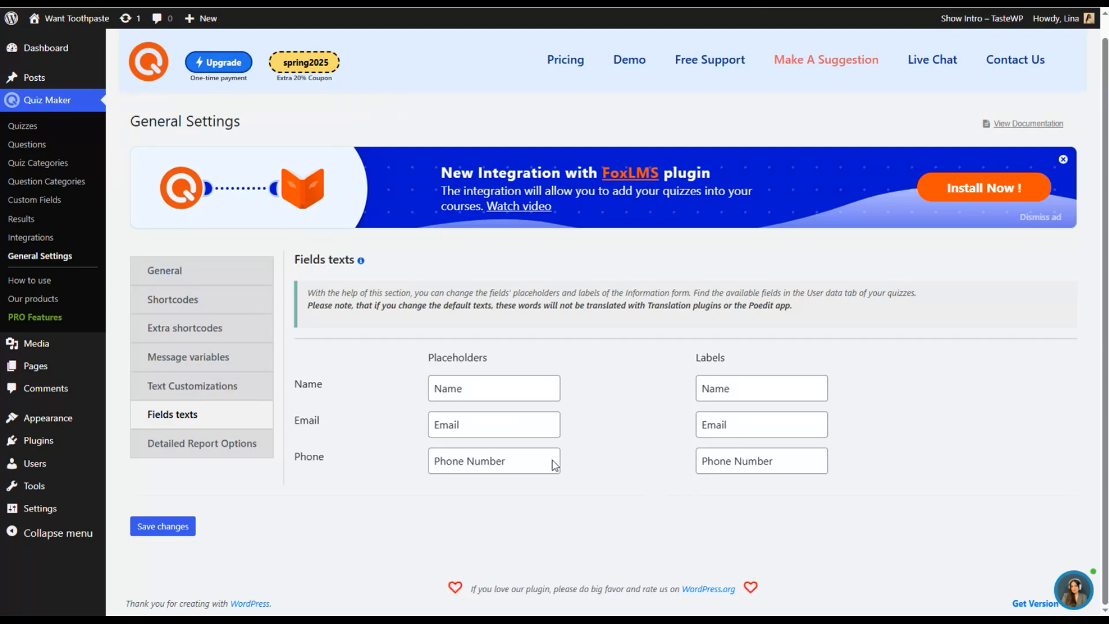
{"action": "left_click", "coordinate": [235, 442]}
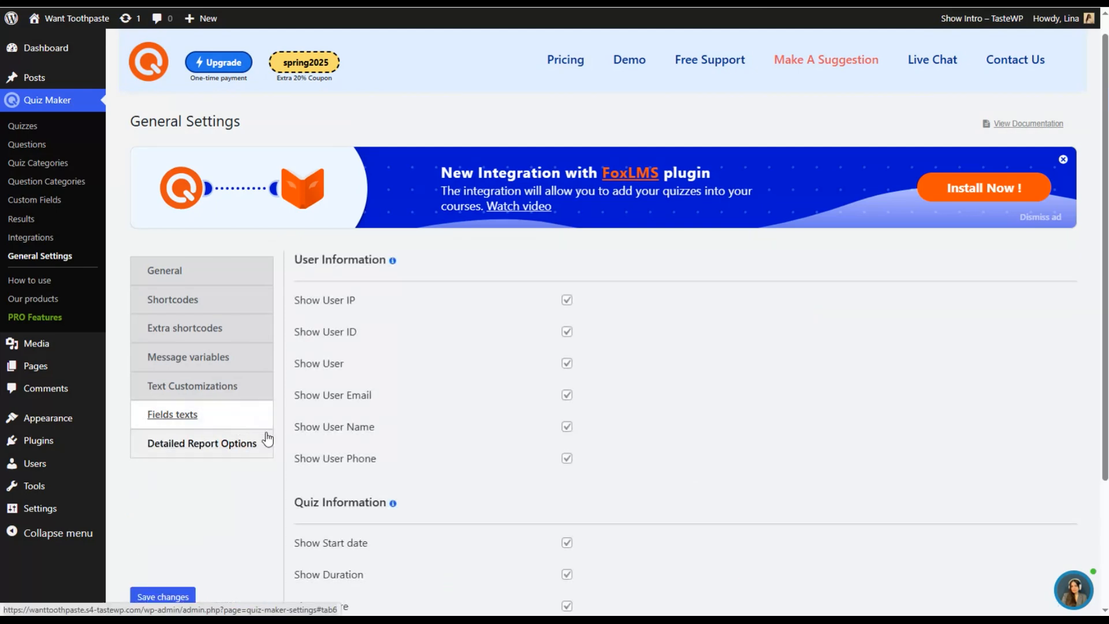
{"action": "scroll", "coordinate": [437, 374], "scroll_direction": "down", "scroll_amount": 2}
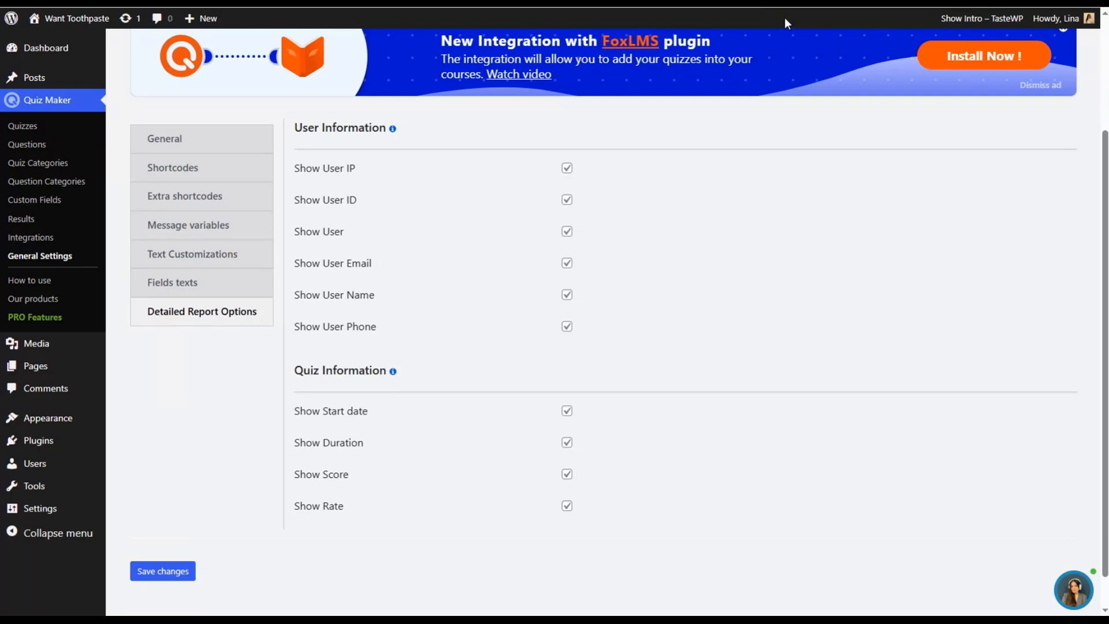